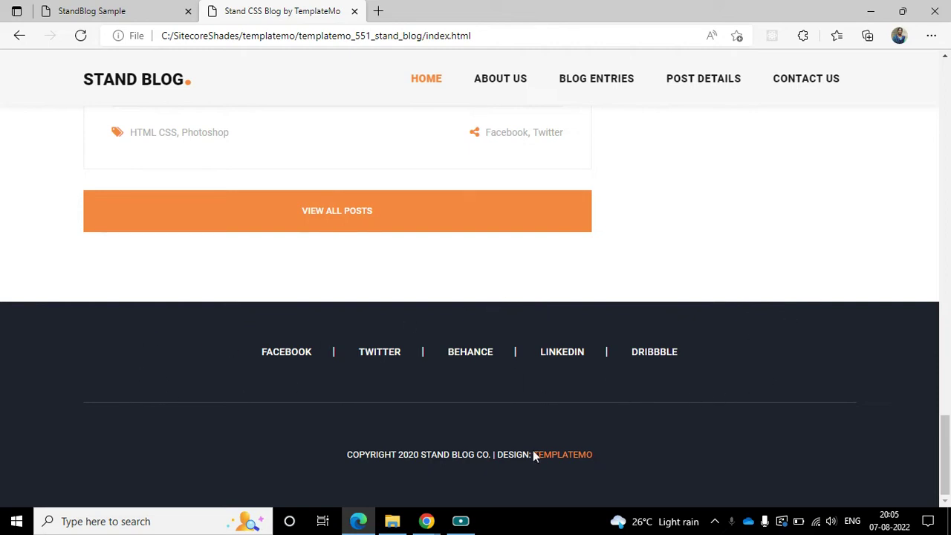
# Review the Stand Blog template's dark footer in Edge, then bring up the Sitecore window
pyautogui.click(428, 518)
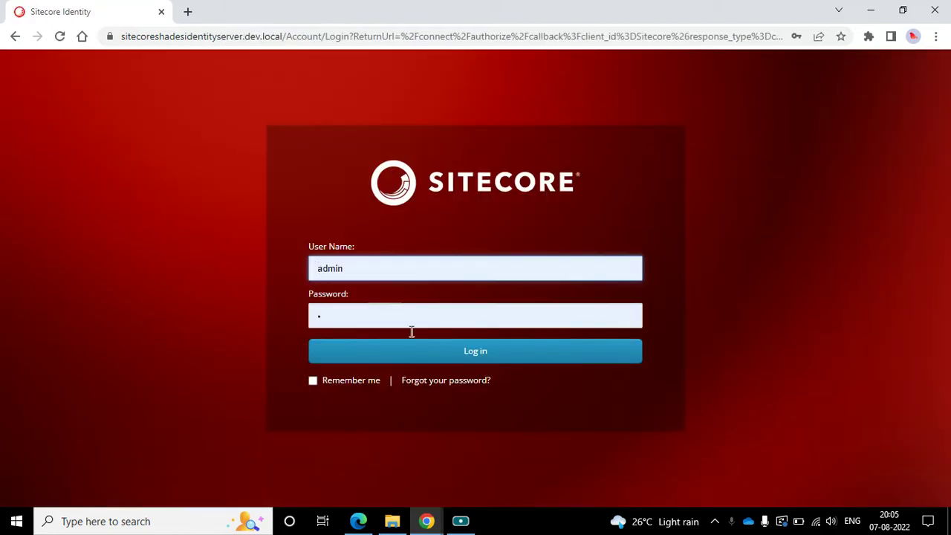
# Sign back in to Sitecore and launch the Content Editor
pyautogui.click(413, 350)
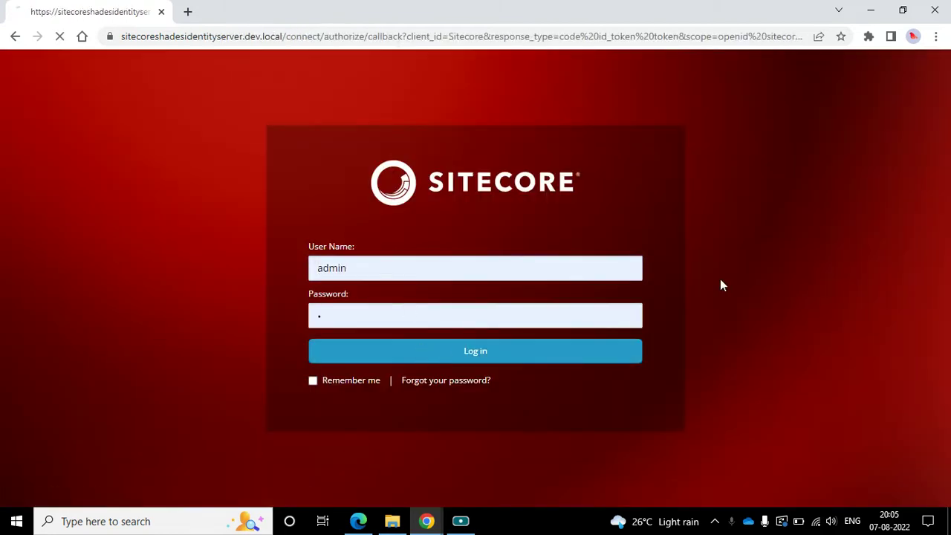
pyautogui.click(22, 491)
pyautogui.click(44, 66)
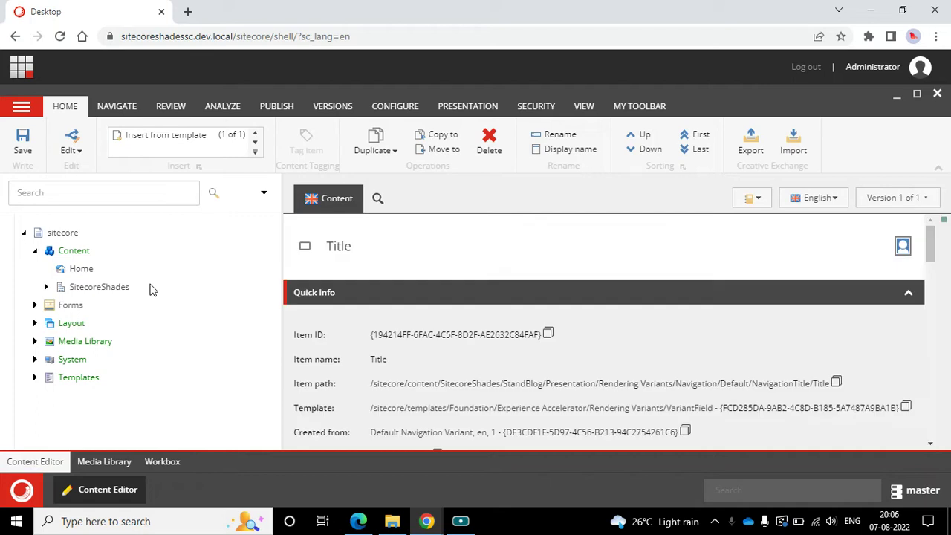
pyautogui.scroll(15, 84, 364)
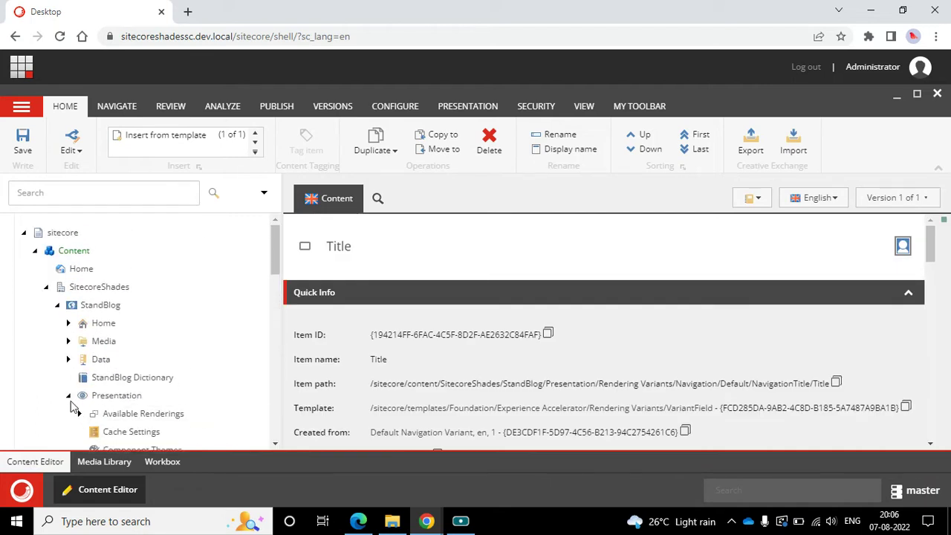
pyautogui.scroll(-1, 232, 265)
pyautogui.scroll(-7, 232, 265)
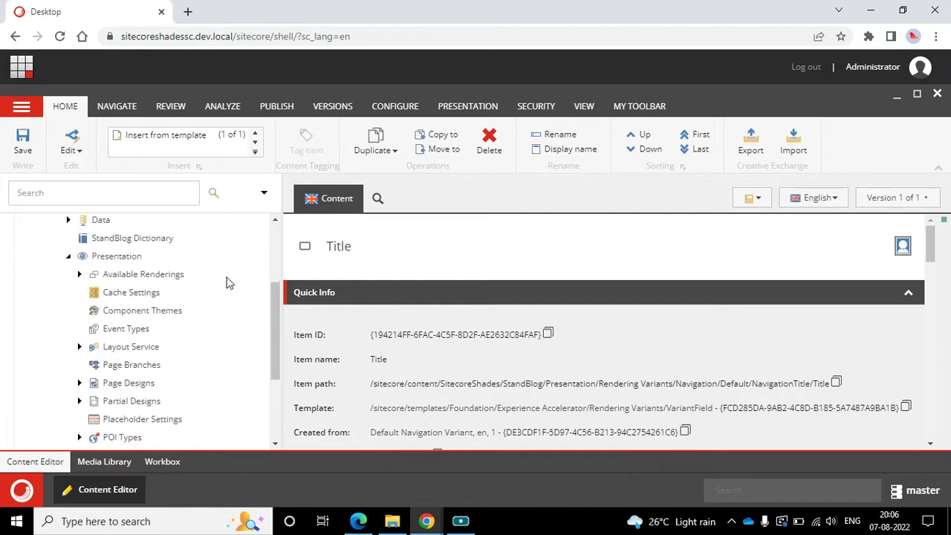
# Insert a new Partial Design named 'Footer' under Presentation > Partial Designs
pyautogui.click(79, 331)
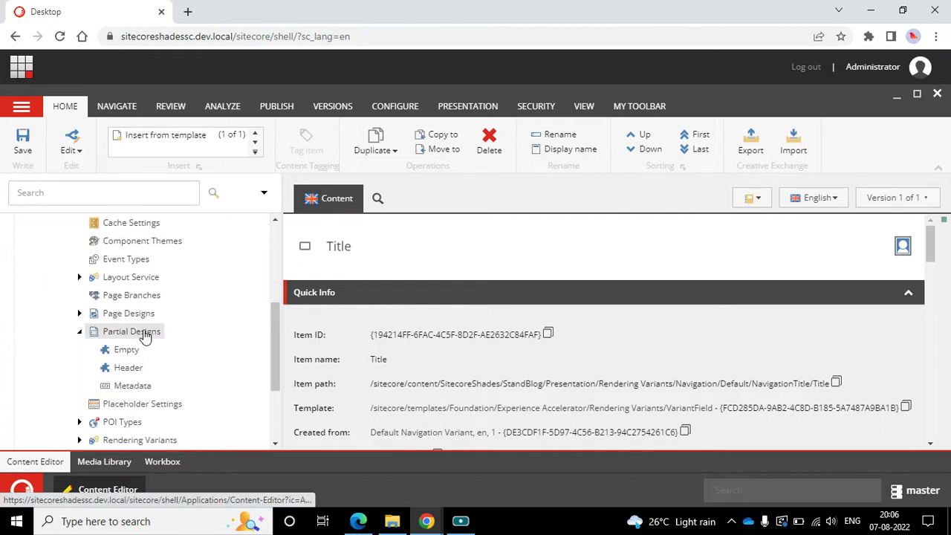
pyautogui.rightClick(141, 332)
pyautogui.moveTo(189, 228)
pyautogui.click(301, 247)
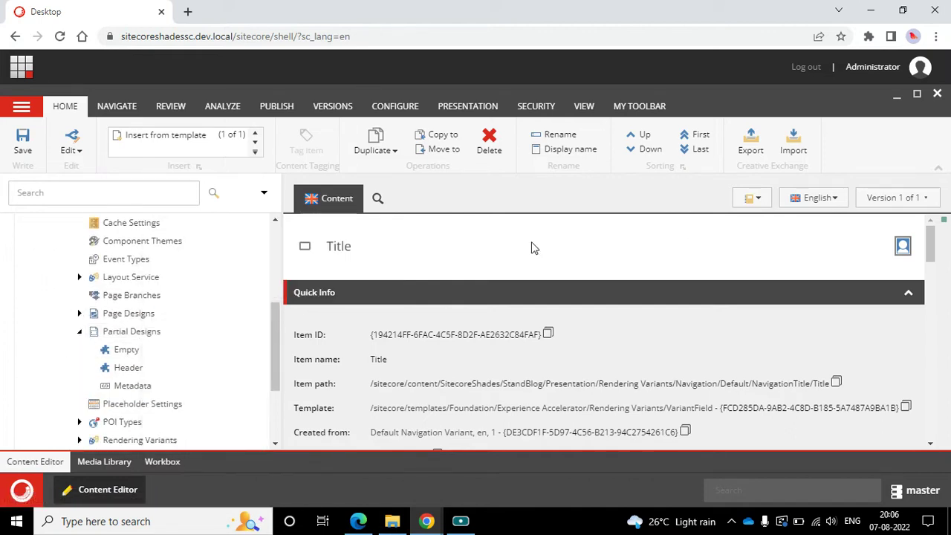
pyautogui.write('Foo')
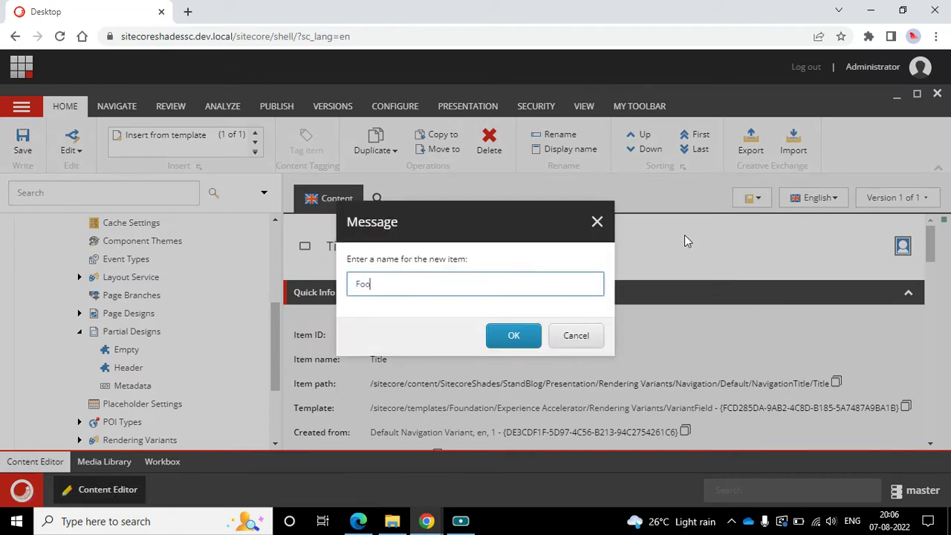
pyautogui.write('ter')
pyautogui.press('Return')
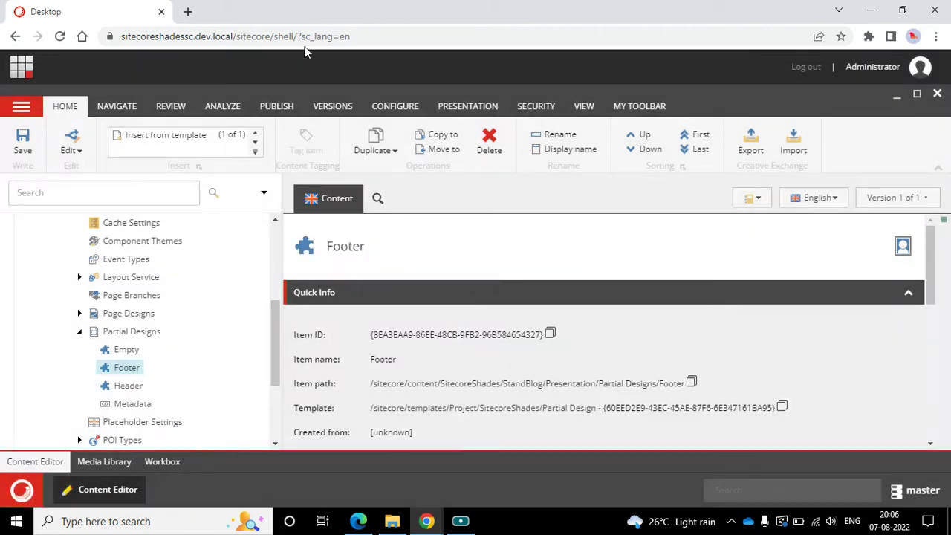
pyautogui.doubleClick(282, 94)
# Open the Footer partial design in the Experience Editor from the Publish ribbon
pyautogui.click(277, 106)
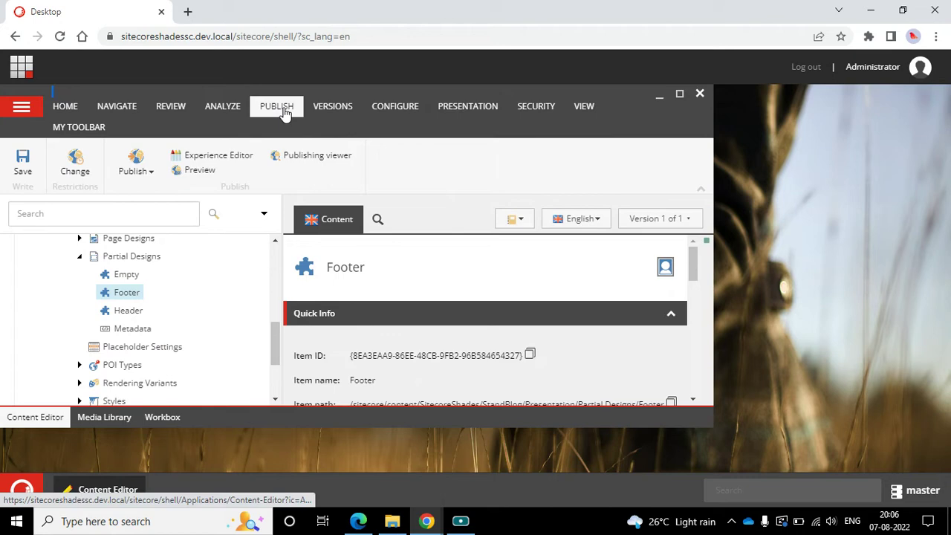
pyautogui.click(679, 97)
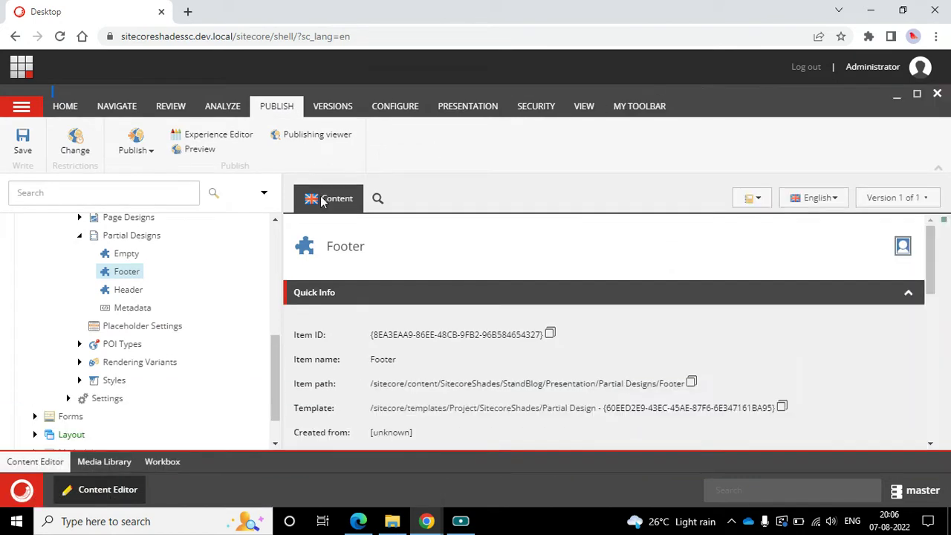
pyautogui.click(202, 137)
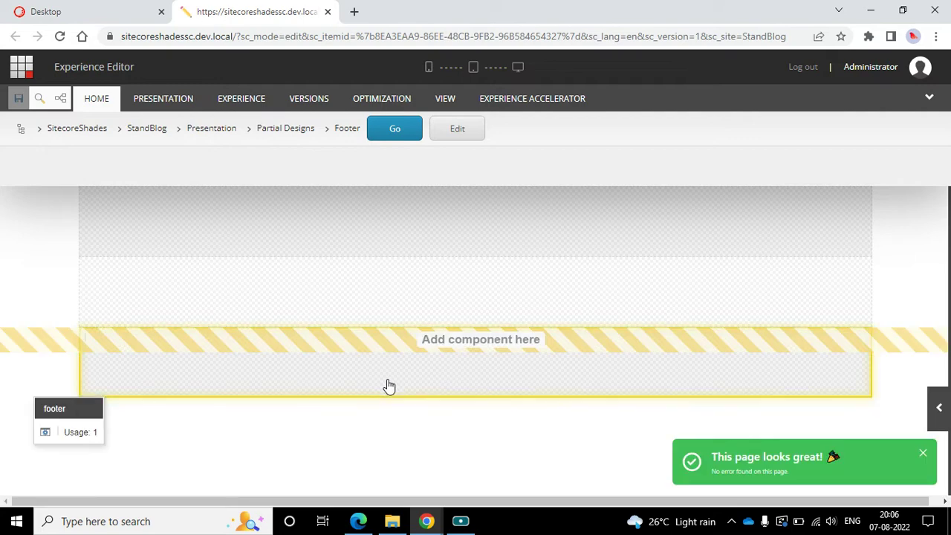
pyautogui.click(358, 521)
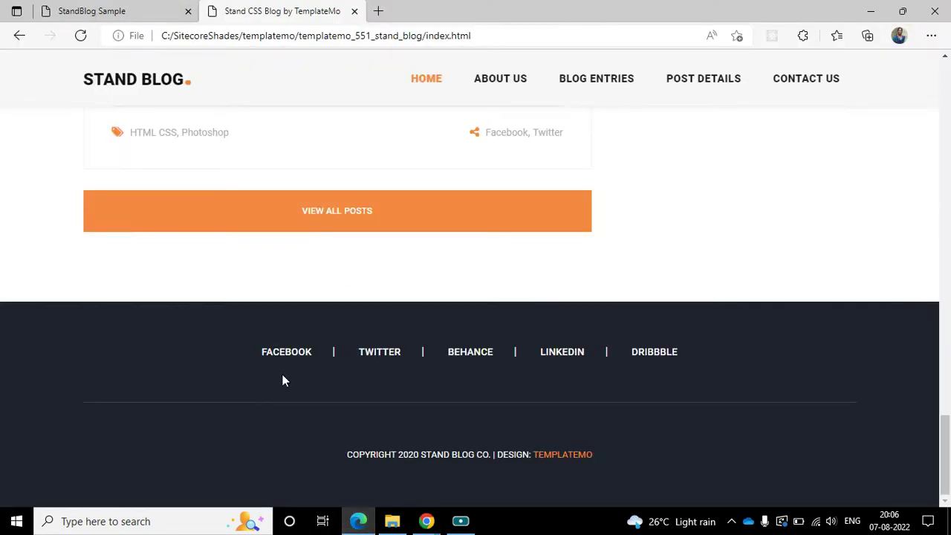
pyautogui.moveTo(230, 353); pyautogui.dragTo(716, 356)
pyautogui.click(716, 355)
pyautogui.rightClick(664, 352)
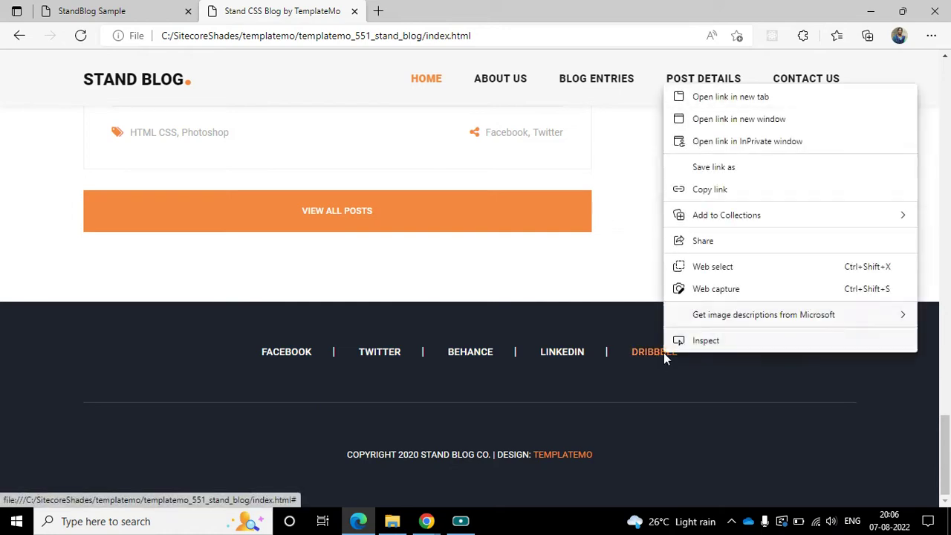
pyautogui.click(706, 340)
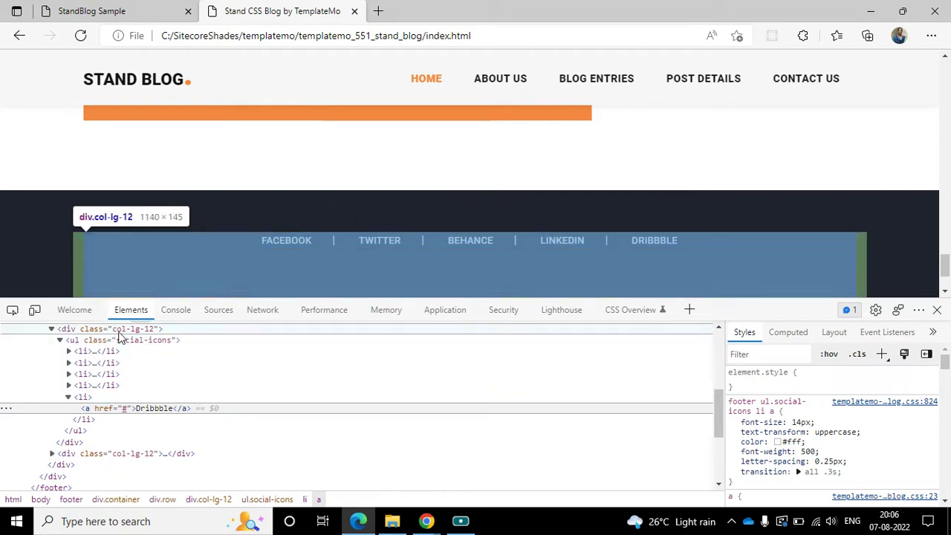
pyautogui.scroll(1, 287, 348)
pyautogui.click(198, 343)
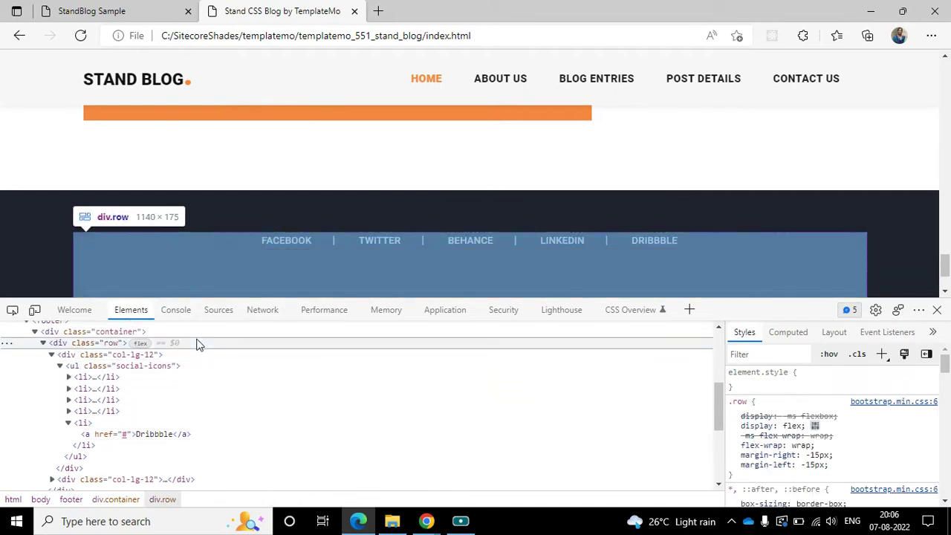
pyautogui.click(208, 333)
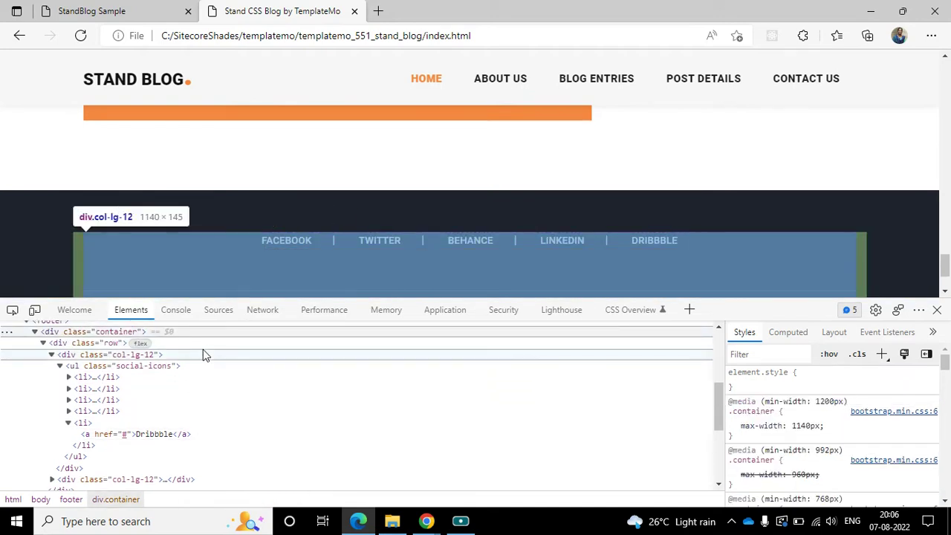
pyautogui.click(212, 343)
pyautogui.click(212, 368)
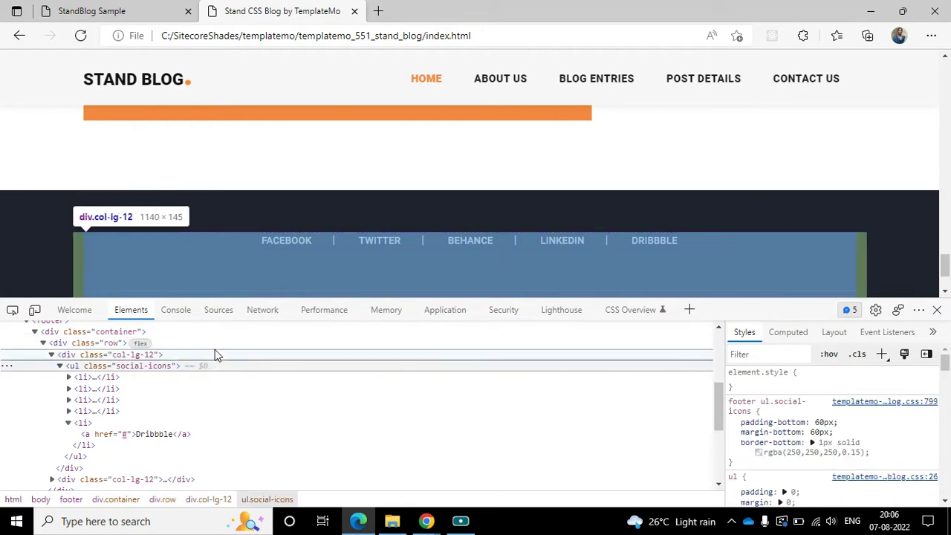
pyautogui.click(215, 355)
pyautogui.moveTo(427, 521)
pyautogui.click(377, 446)
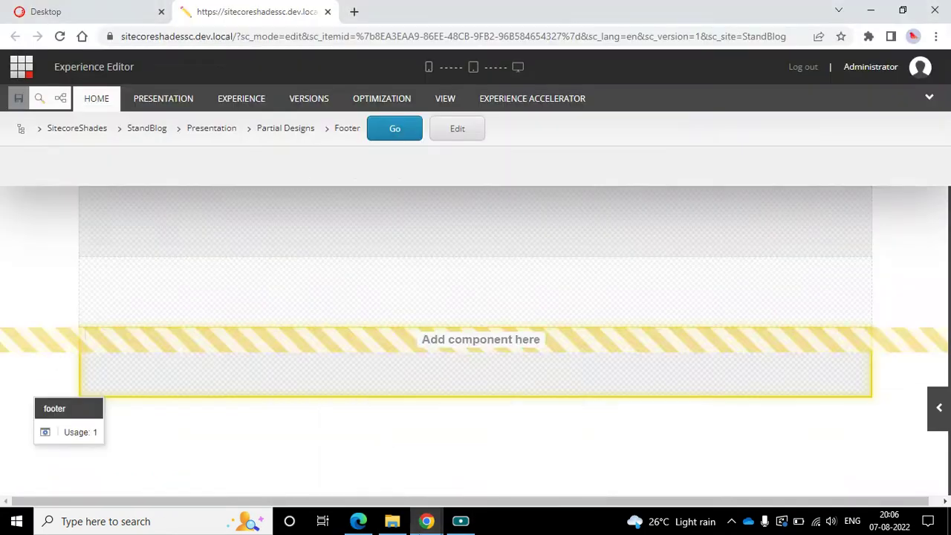
# Insert a Page Structure Container component into the Footer placeholder
pyautogui.click(496, 364)
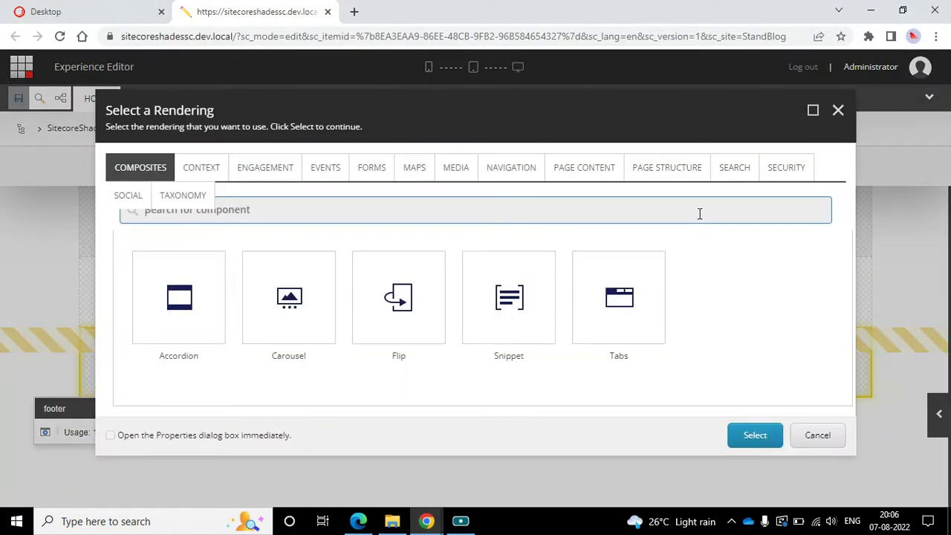
pyautogui.click(654, 168)
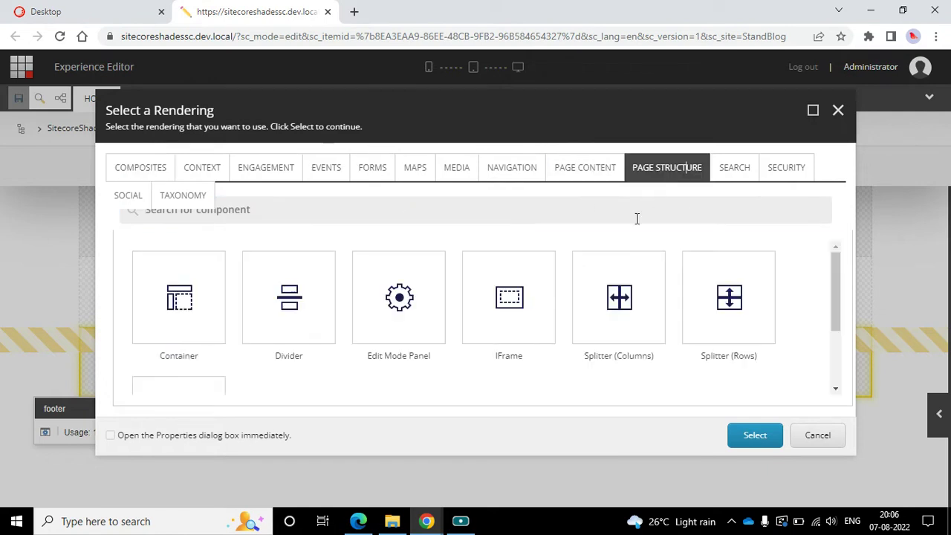
pyautogui.click(185, 316)
pyautogui.click(755, 435)
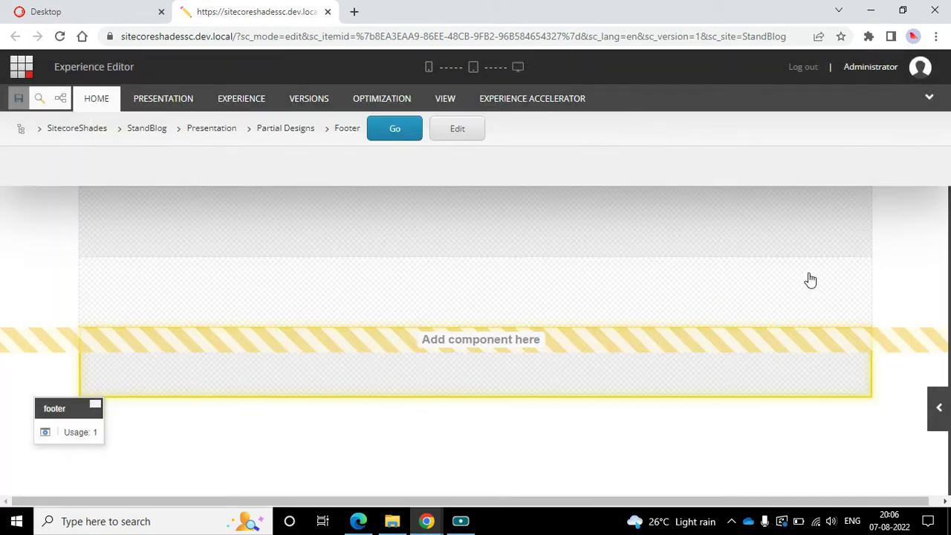
# Add a Splitter (Rows) component inside the new container
pyautogui.click(373, 377)
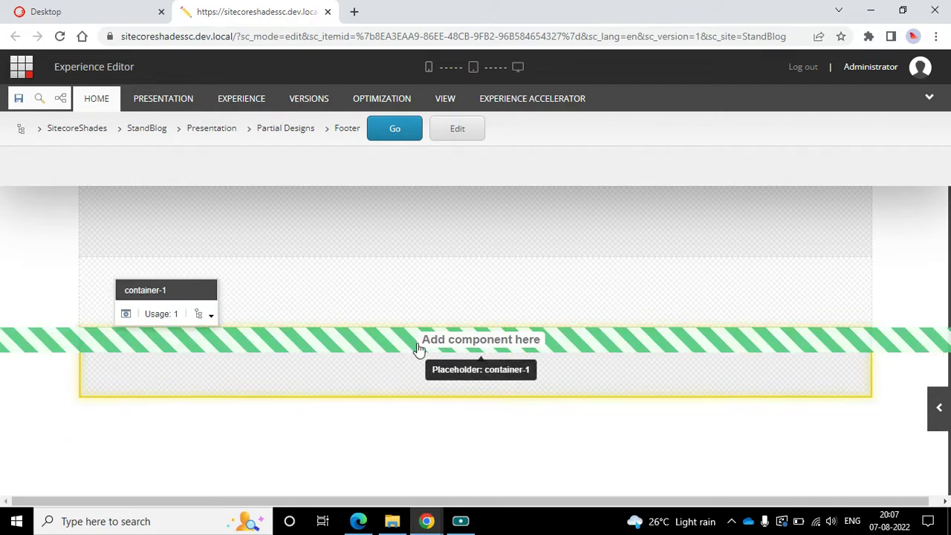
pyautogui.click(389, 358)
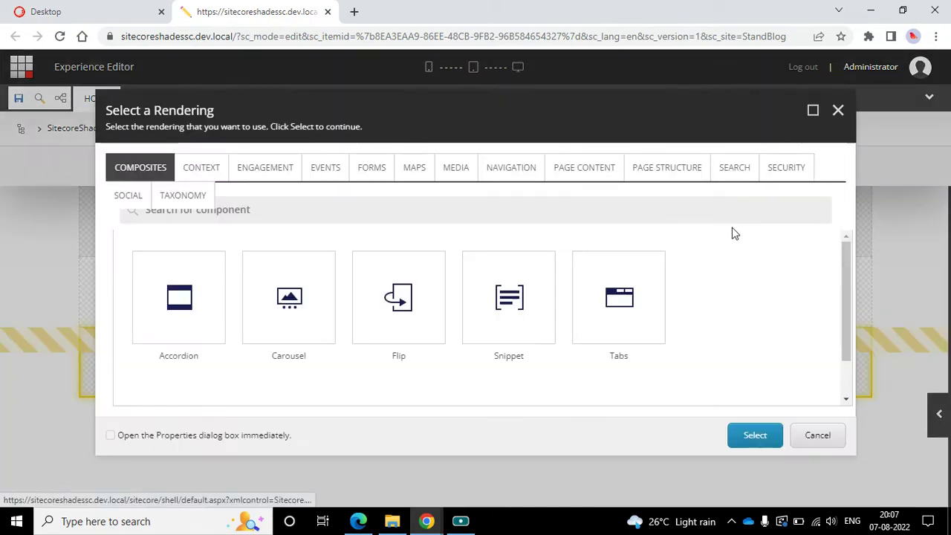
pyautogui.click(677, 168)
pyautogui.scroll(-2, 790, 257)
pyautogui.click(694, 276)
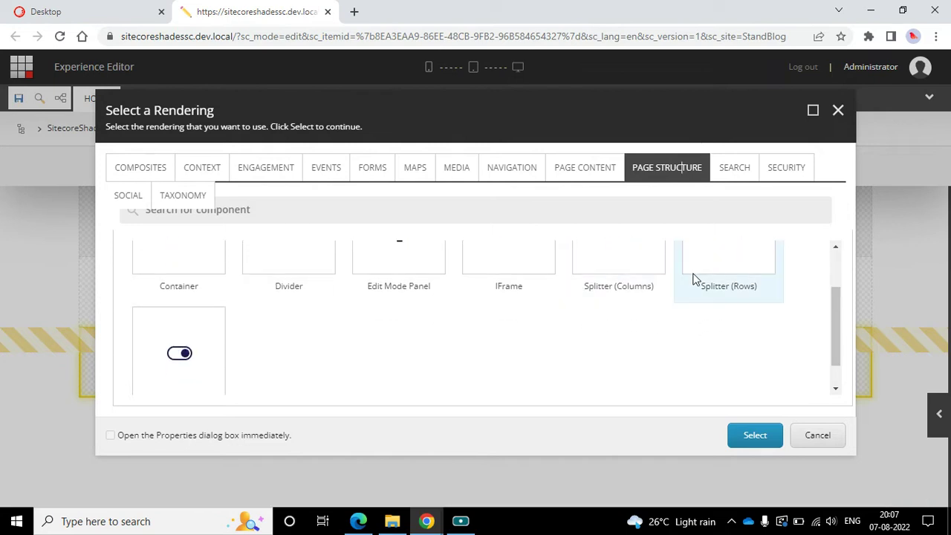
pyautogui.click(773, 440)
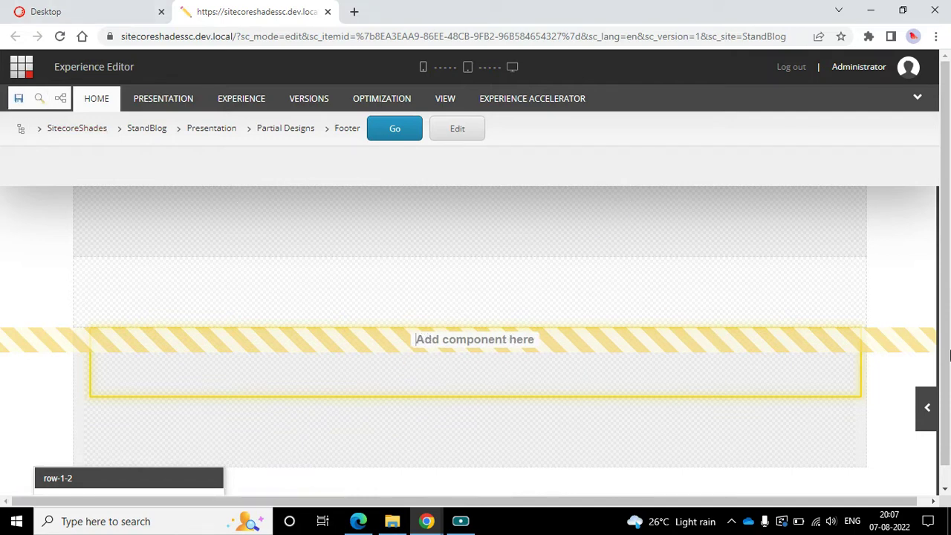
# Drag a Page Structure component from the Toolbox into the footer, giving two columns
pyautogui.click(927, 412)
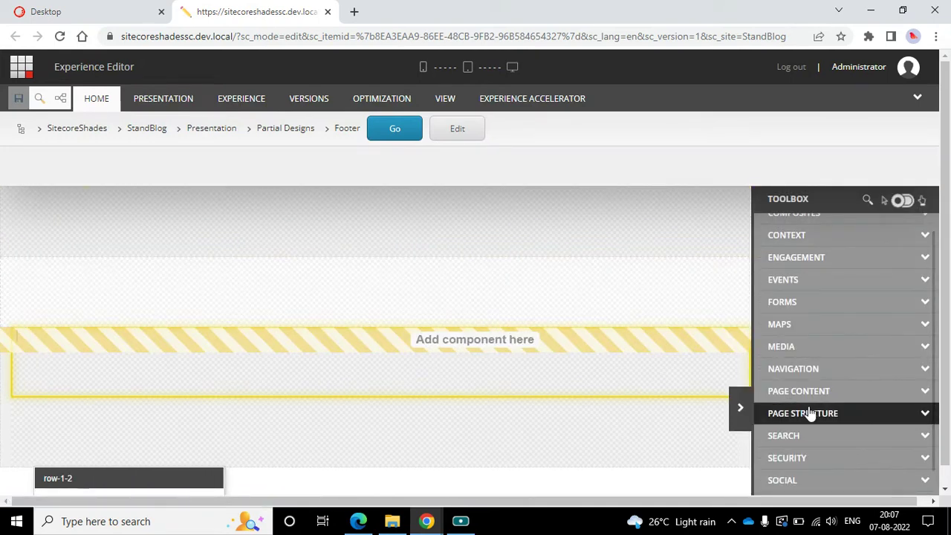
pyautogui.click(809, 413)
pyautogui.scroll(-1, 879, 392)
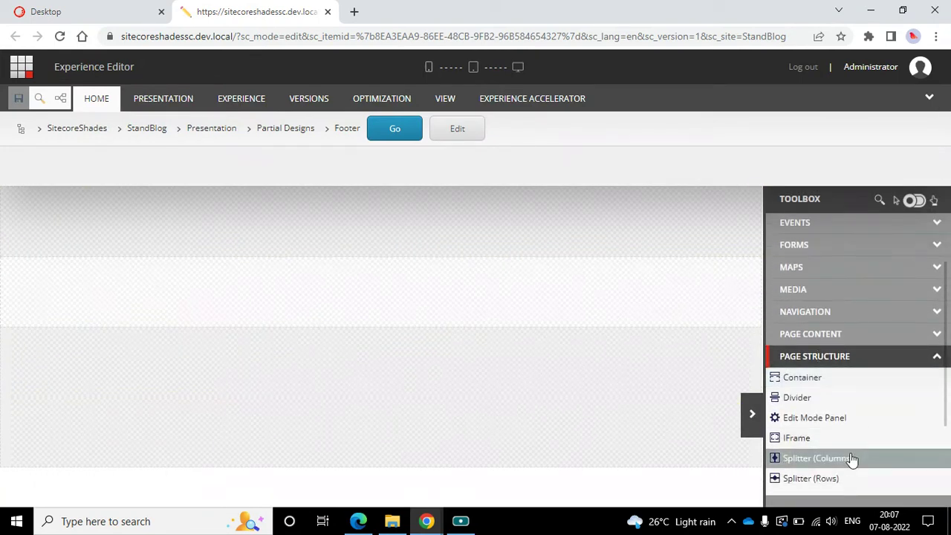
pyautogui.moveTo(852, 459); pyautogui.dragTo(448, 374)
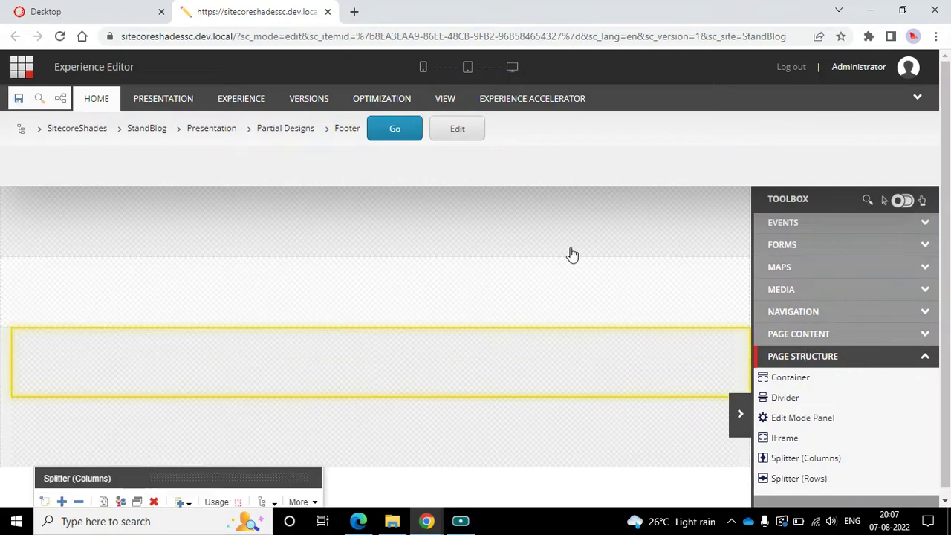
# Inspect the column-1-3 and column-2-3 footer columns and collapse the Toolbox panel
pyautogui.click(155, 378)
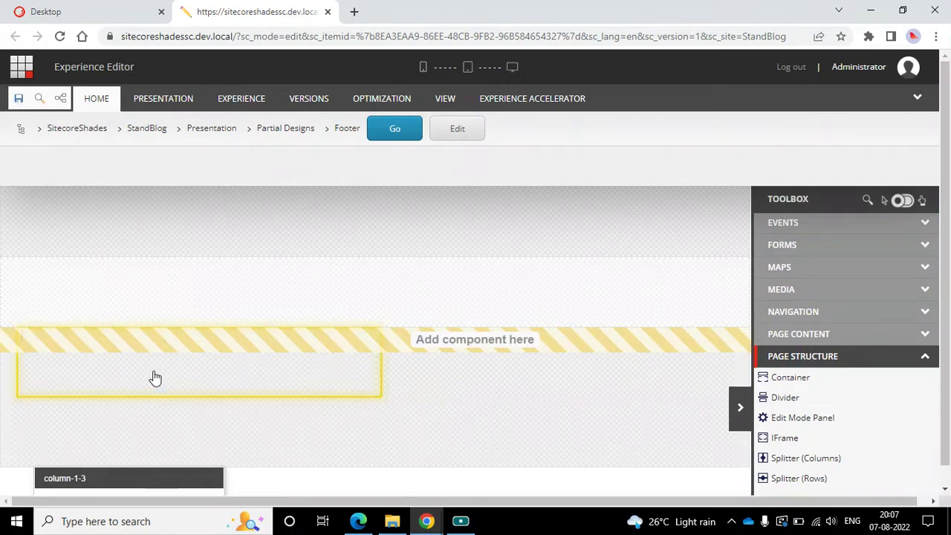
pyautogui.click(431, 372)
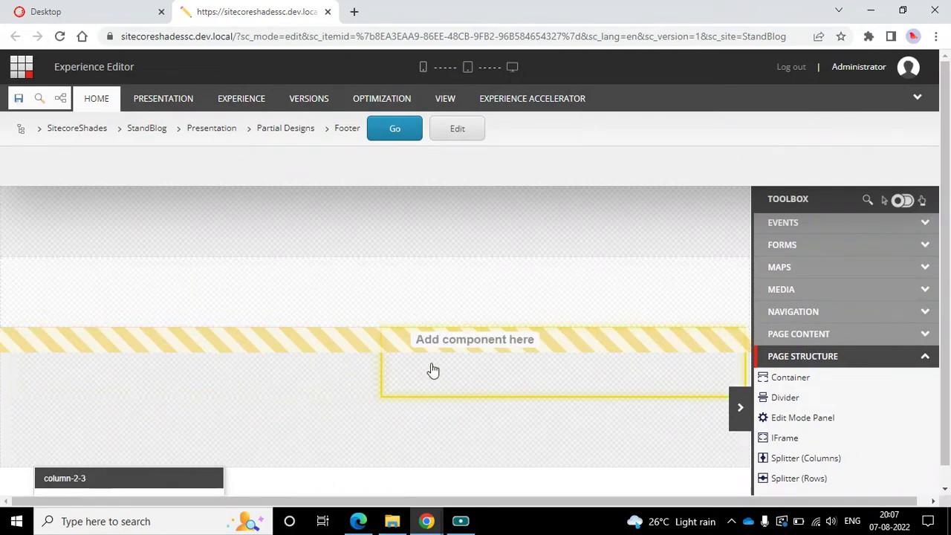
pyautogui.click(272, 378)
pyautogui.click(479, 376)
pyautogui.click(279, 379)
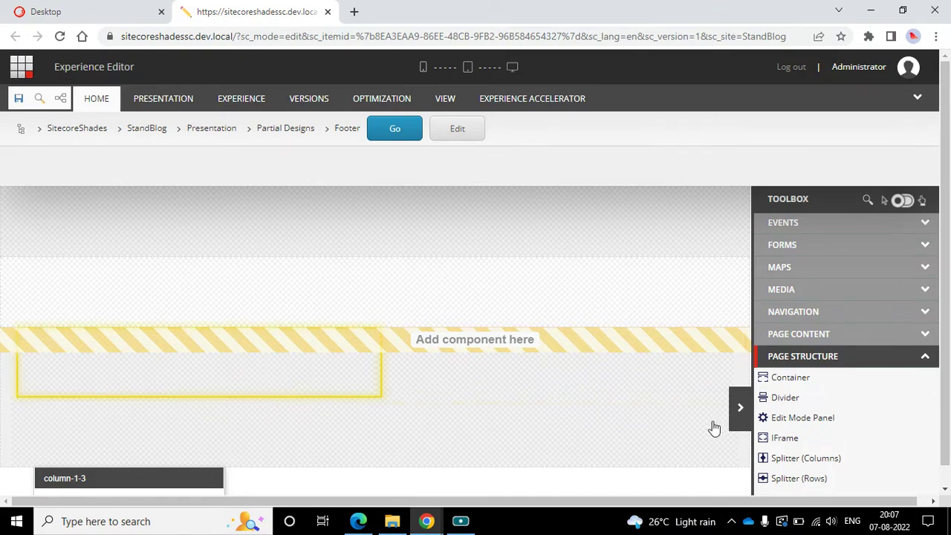
pyautogui.click(733, 426)
pyautogui.click(242, 378)
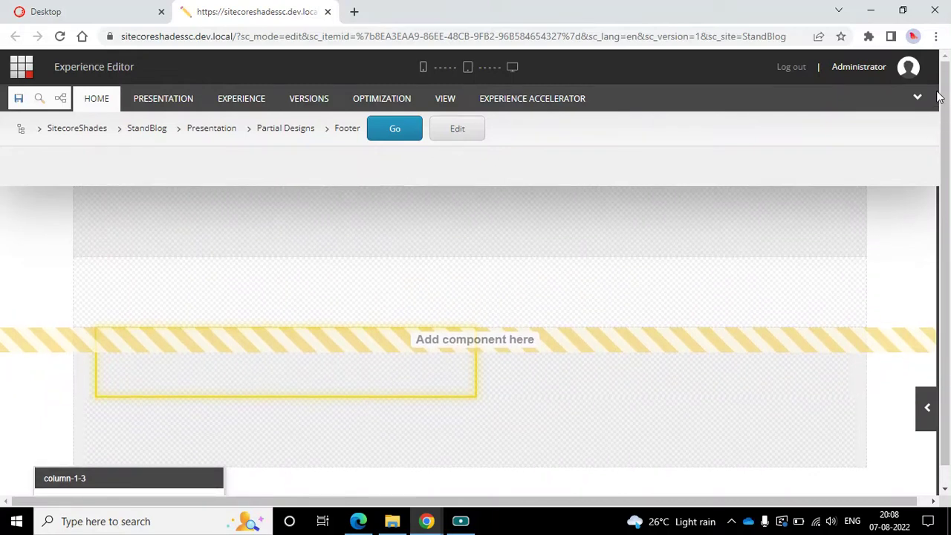
pyautogui.click(937, 37)
# Zoom the page to 90% and delete the second footer column, column-2-3
pyautogui.click(842, 165)
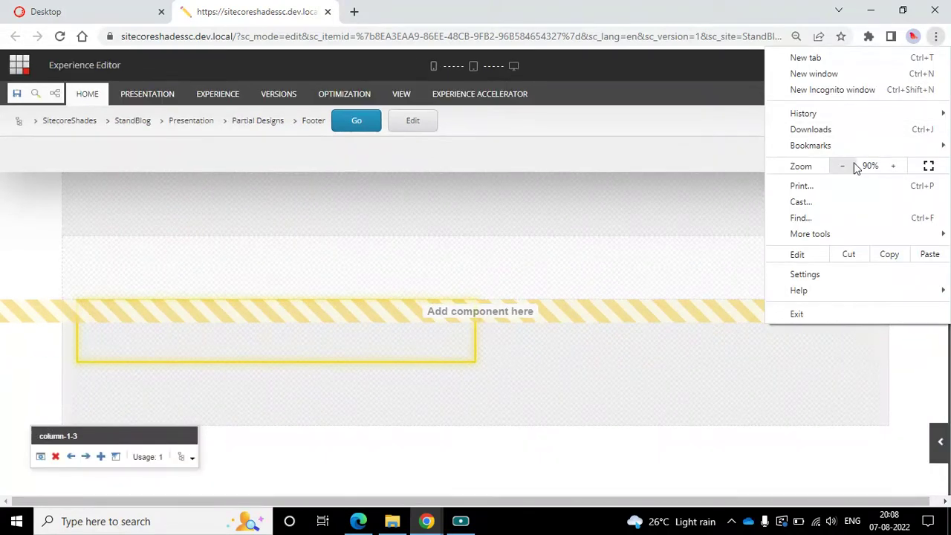
pyautogui.click(520, 345)
pyautogui.click(532, 342)
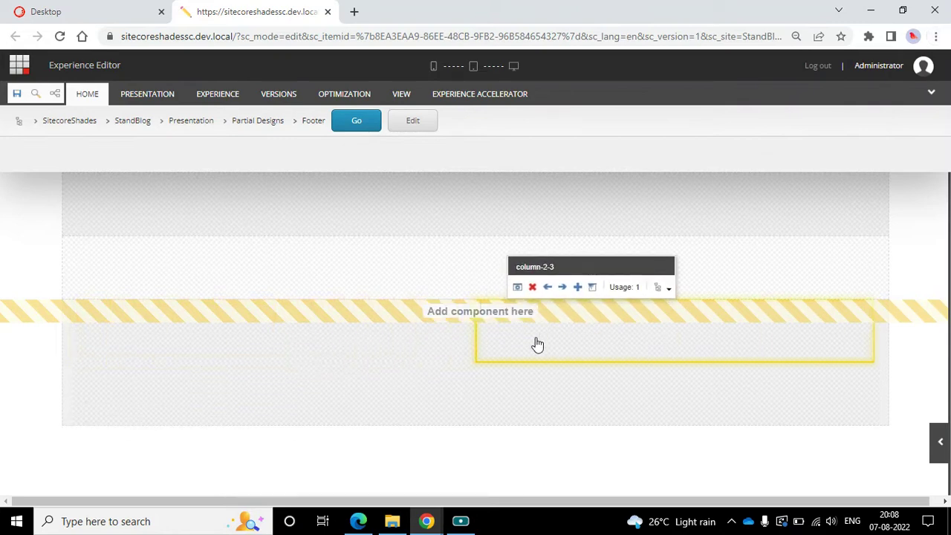
pyautogui.click(532, 288)
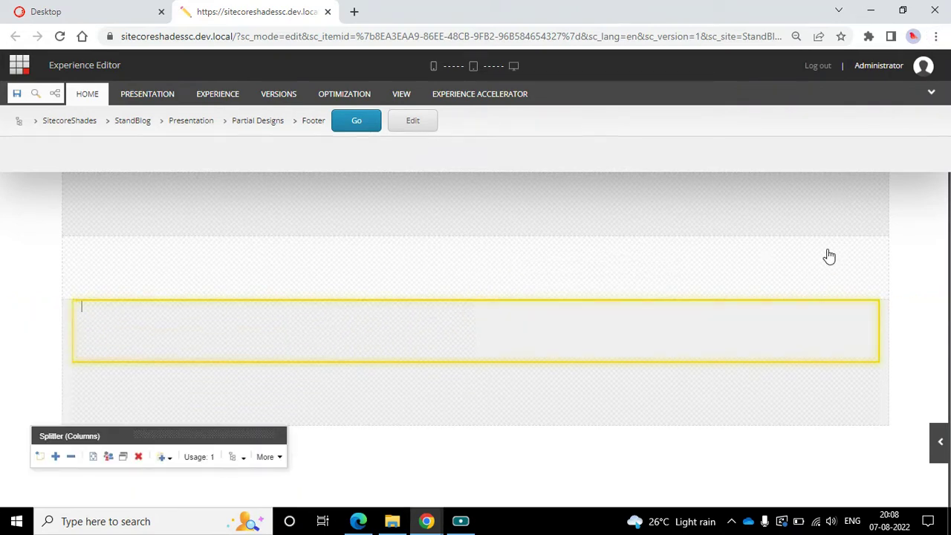
# Set column-1-3's size to 12 for Compact Phones and Laptops
pyautogui.click(302, 344)
pyautogui.click(193, 287)
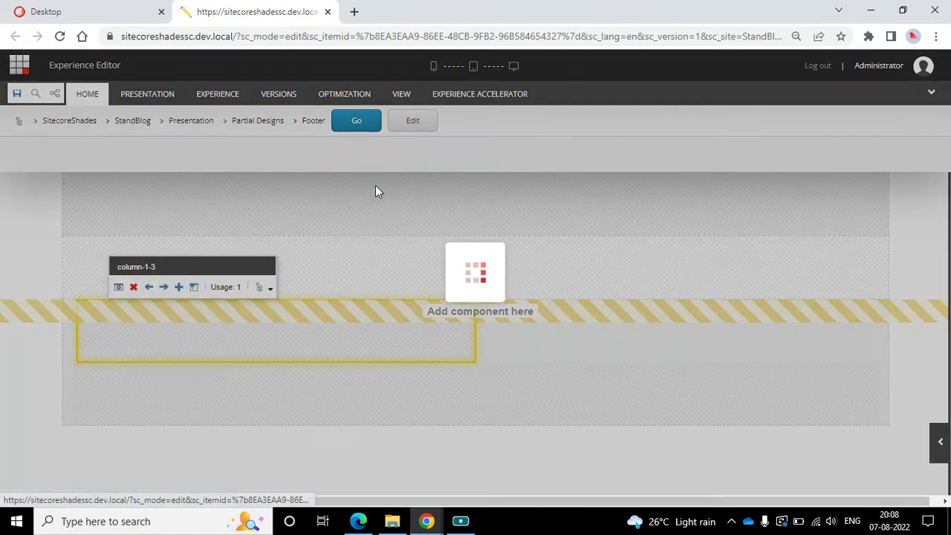
pyautogui.click(301, 191)
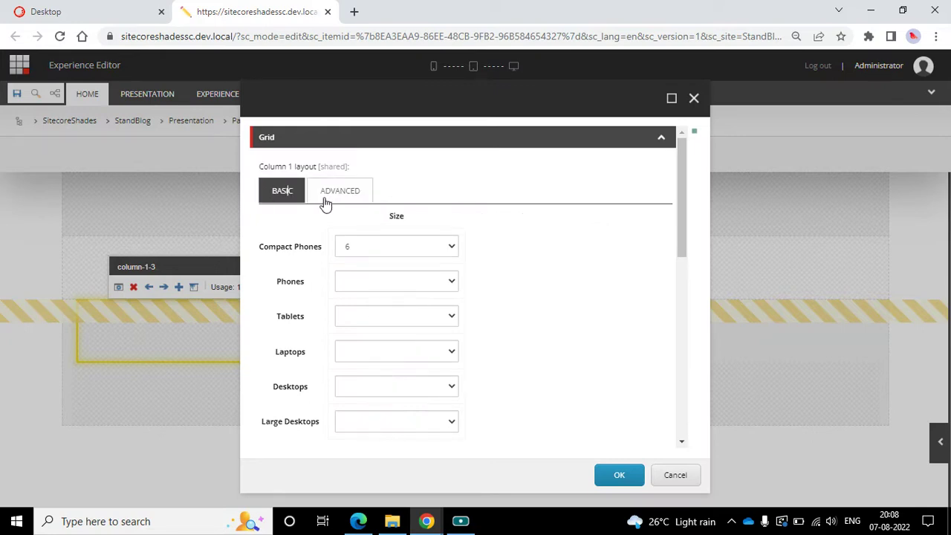
pyautogui.click(417, 250)
pyautogui.click(399, 394)
pyautogui.scroll(-2, 456, 255)
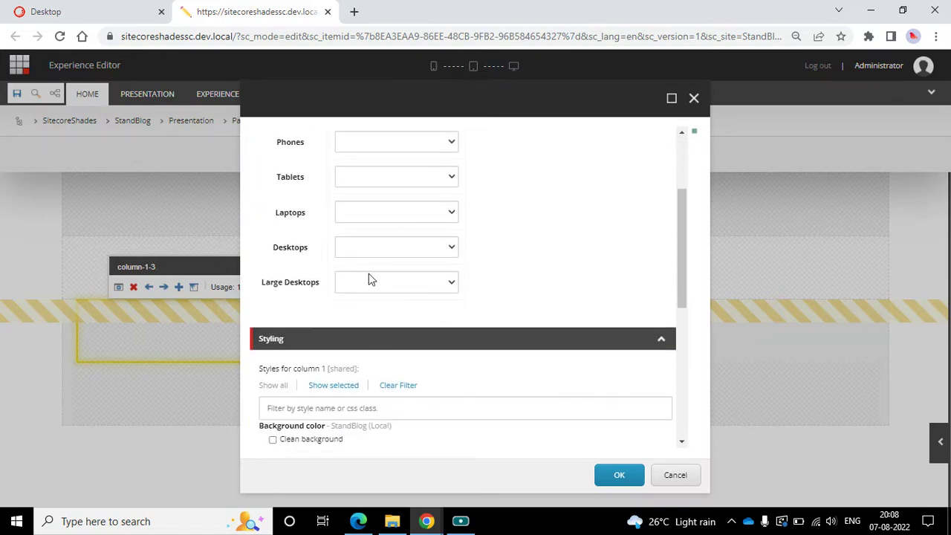
pyautogui.click(387, 207)
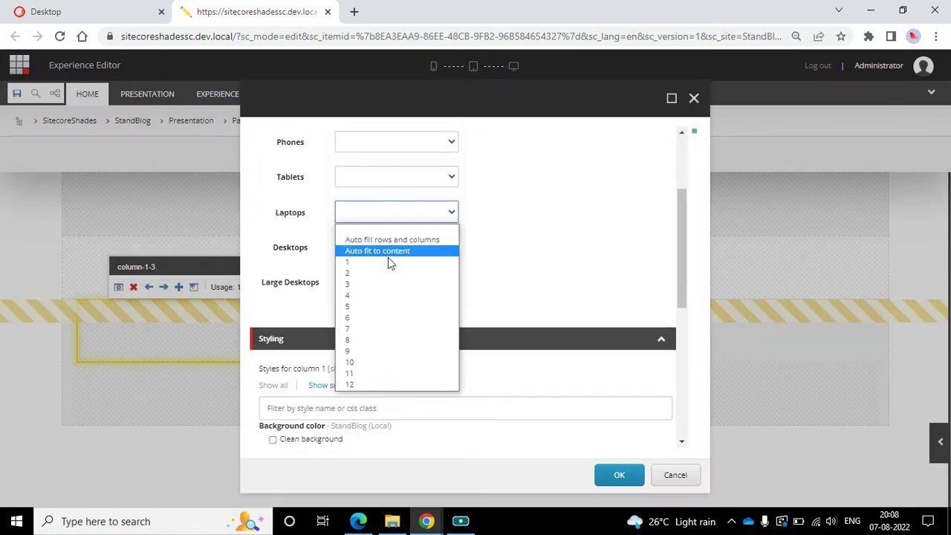
pyautogui.click(390, 376)
pyautogui.click(619, 476)
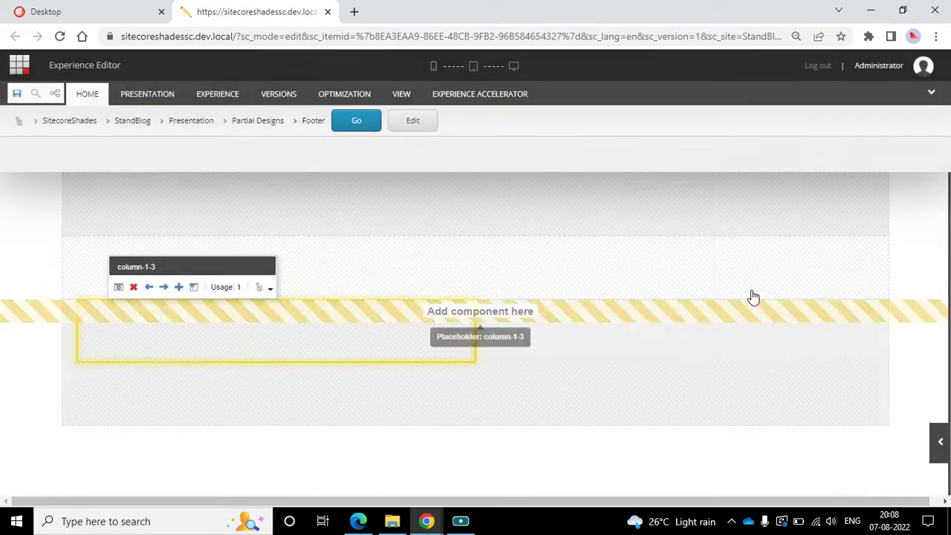
pyautogui.click(535, 339)
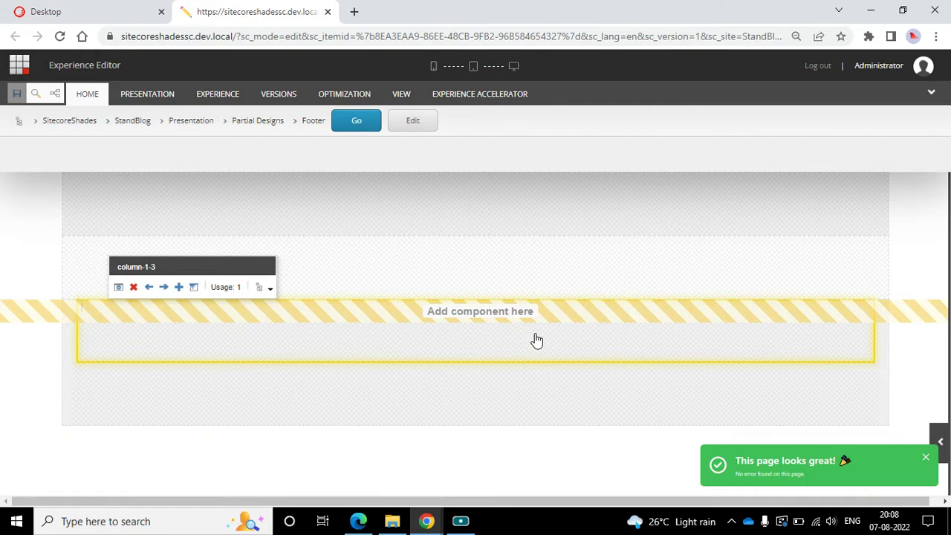
# Add a Navigation > Link List component to column-1-3
pyautogui.click(519, 334)
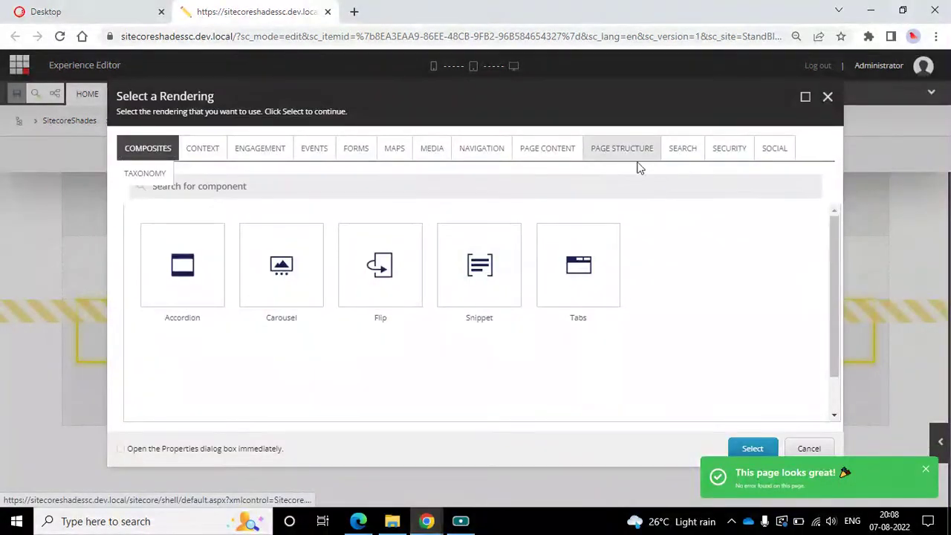
pyautogui.click(476, 151)
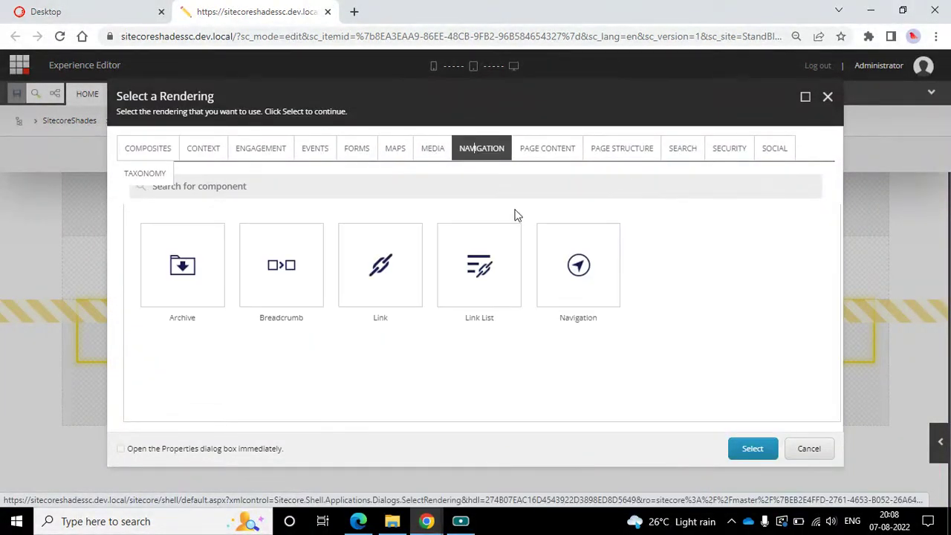
pyautogui.click(485, 281)
pyautogui.click(749, 450)
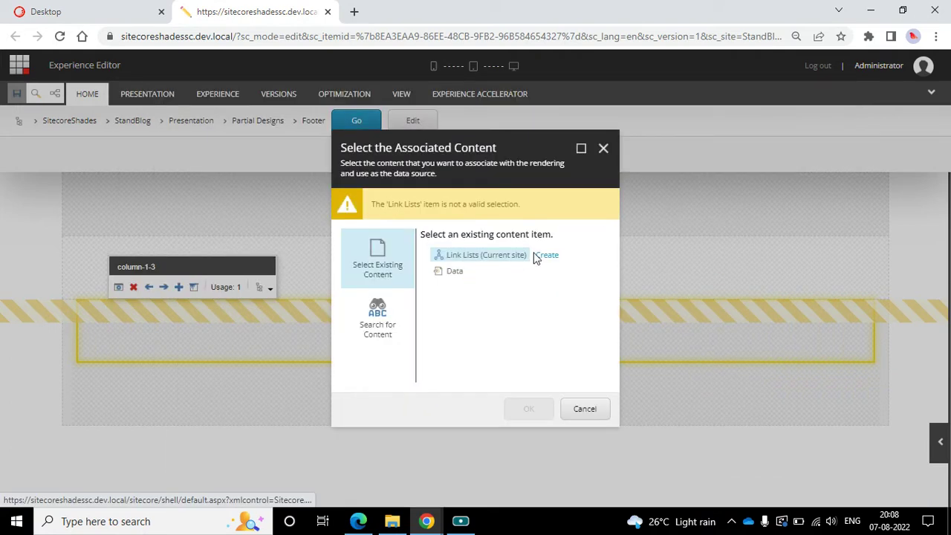
# Create a Link List Folder named 'Footer Link List' for the component's content
pyautogui.click(546, 255)
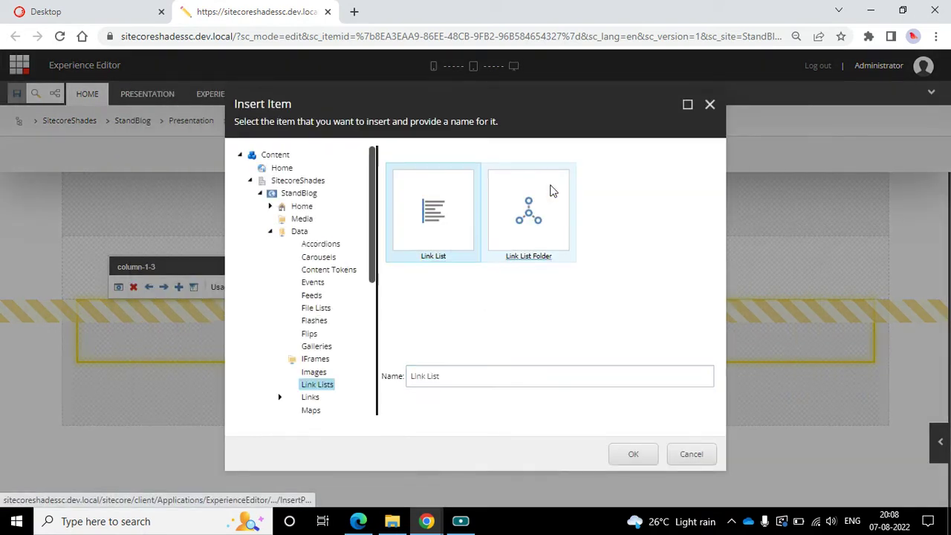
pyautogui.click(537, 230)
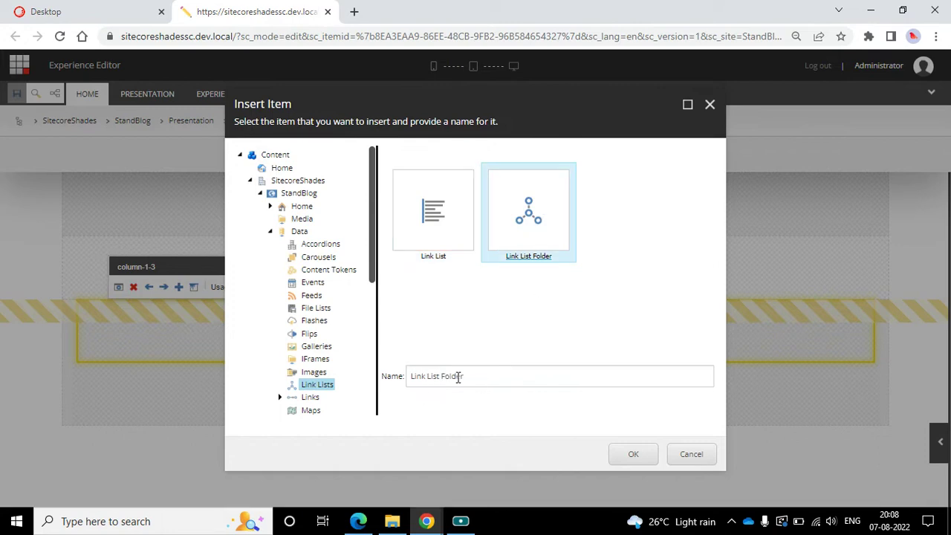
pyautogui.doubleClick(456, 379)
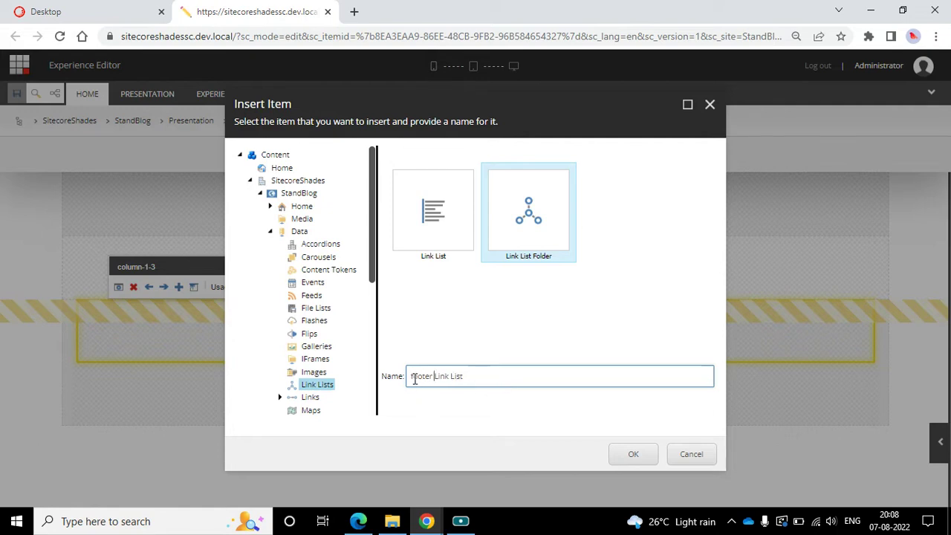
pyautogui.click(635, 457)
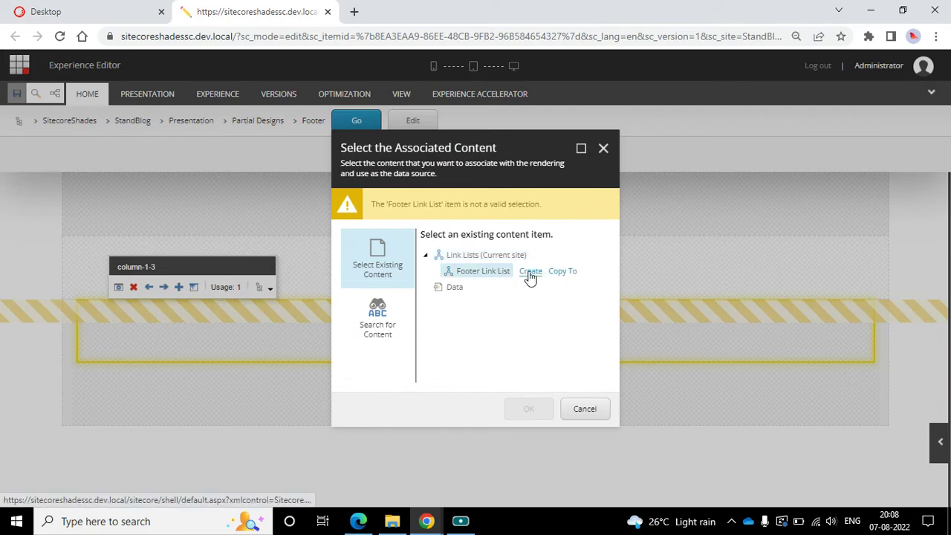
# Insert a Link List named 'Link List 1' in that folder and use it as content
pyautogui.click(527, 272)
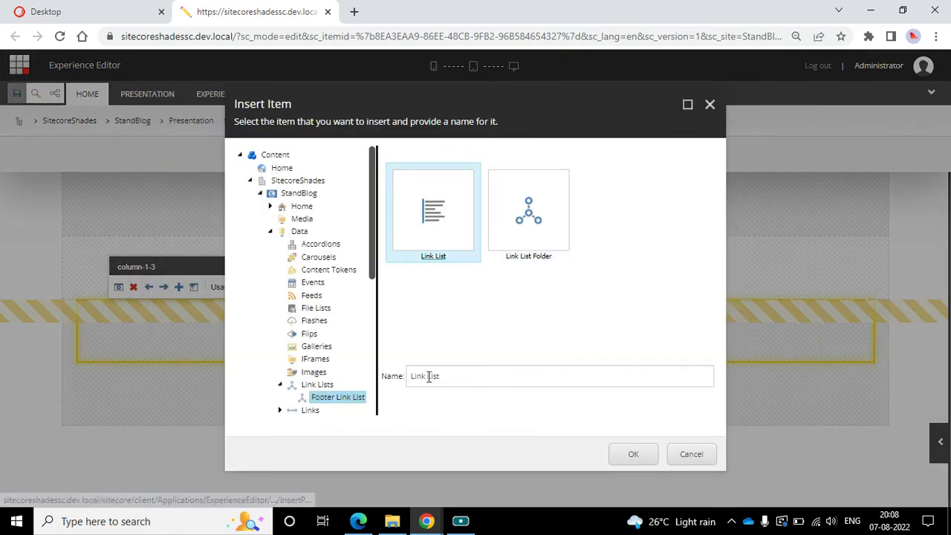
pyautogui.click(462, 376)
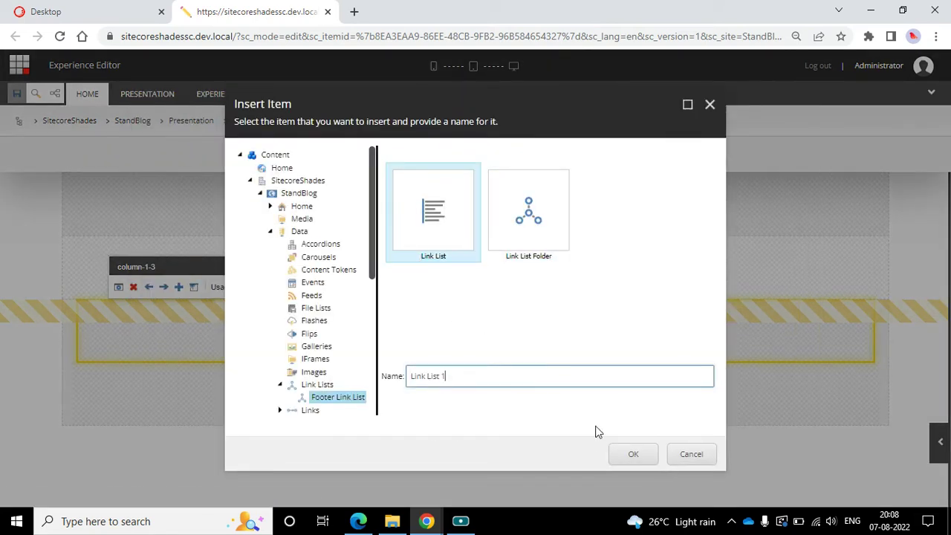
pyautogui.click(631, 454)
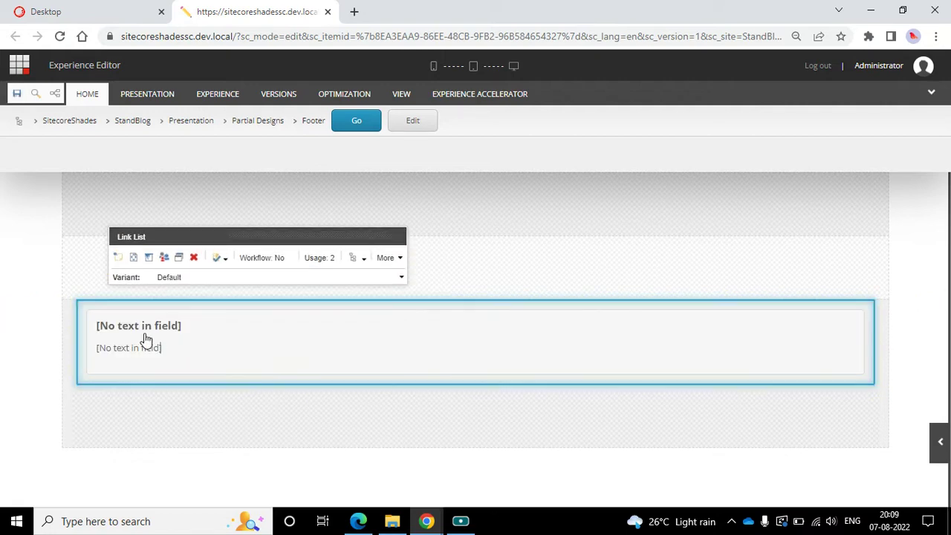
# Type FACEBOOK into the link list's Title field, replacing the placeholder text
pyautogui.click(123, 329)
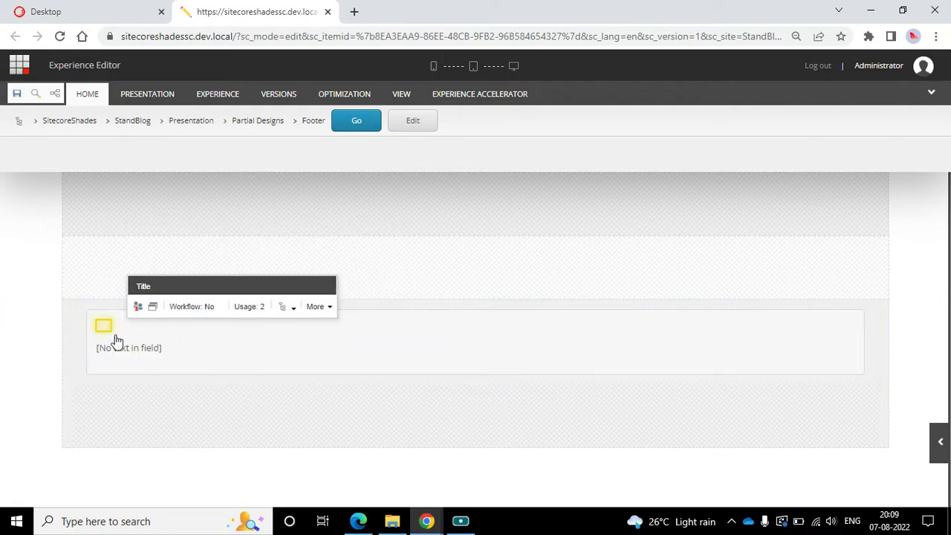
pyautogui.click(358, 521)
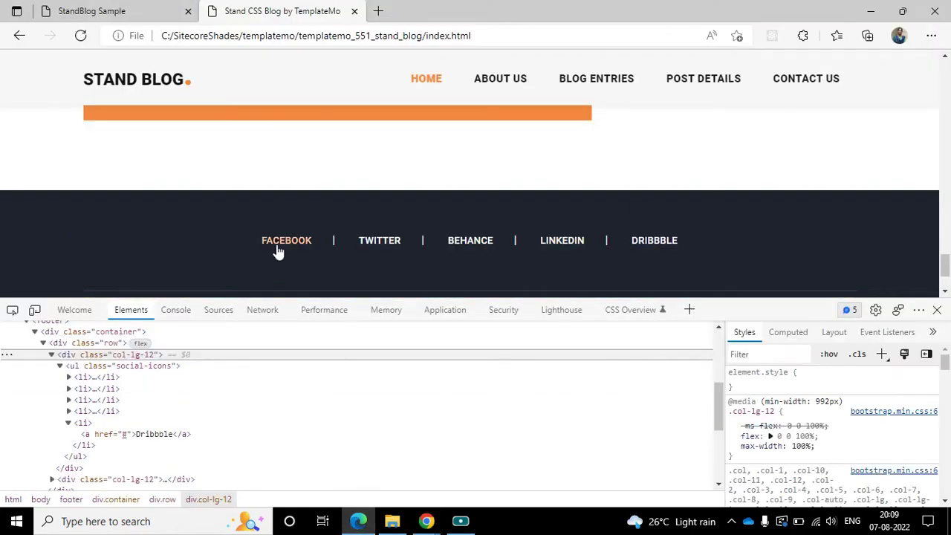
pyautogui.hotkey('alt', 'Tab')
pyautogui.write('FACE')
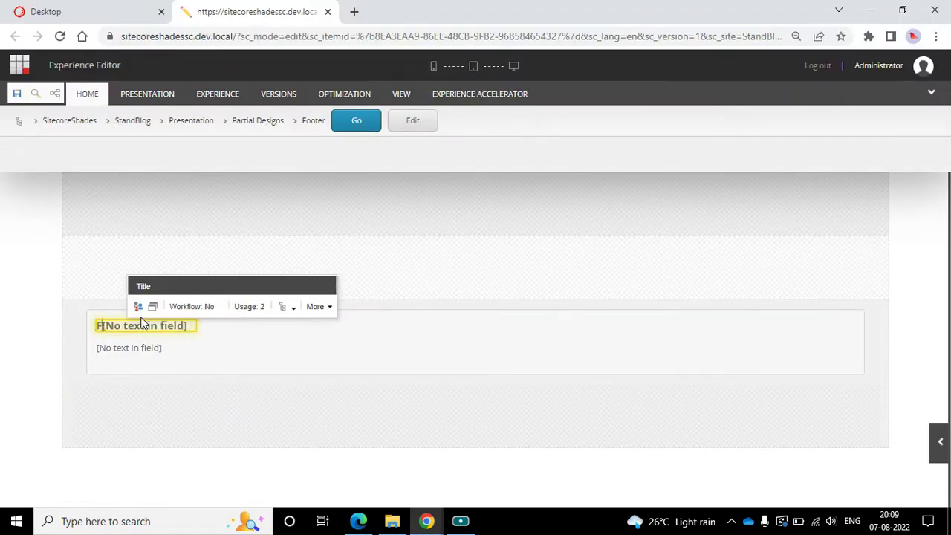
pyautogui.write('B[No')
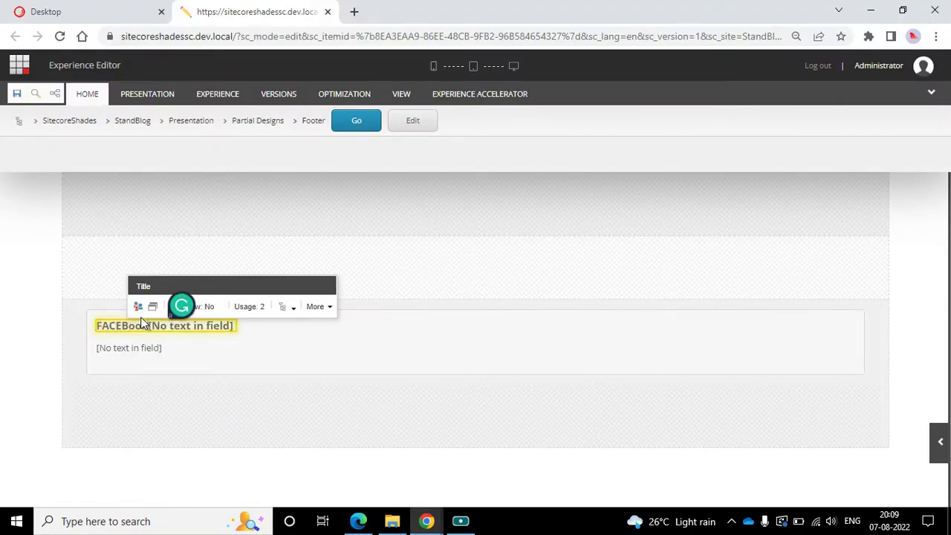
pyautogui.press('BackSpace')
pyautogui.write('OOK')
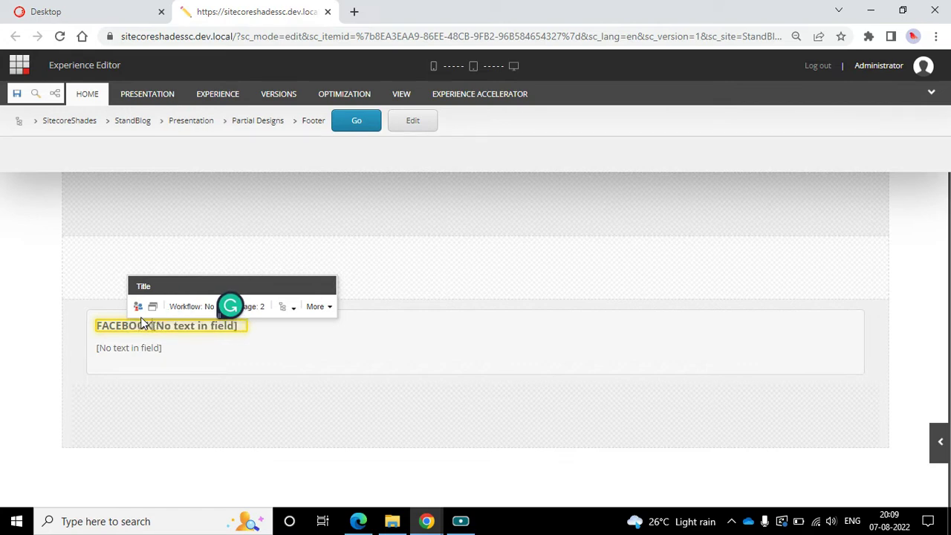
pyautogui.click(201, 342)
pyautogui.doubleClick(185, 327)
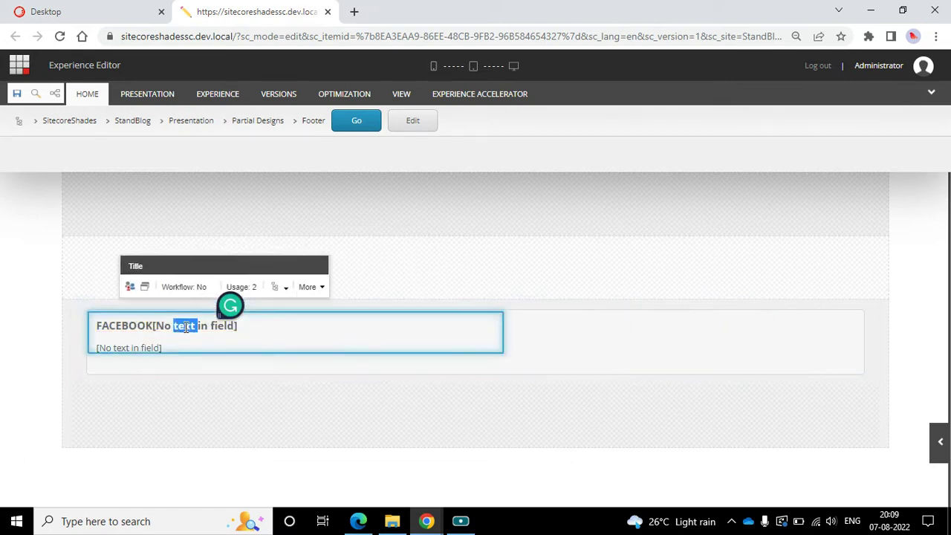
pyautogui.click(159, 329)
pyautogui.moveTo(157, 327); pyautogui.dragTo(243, 330)
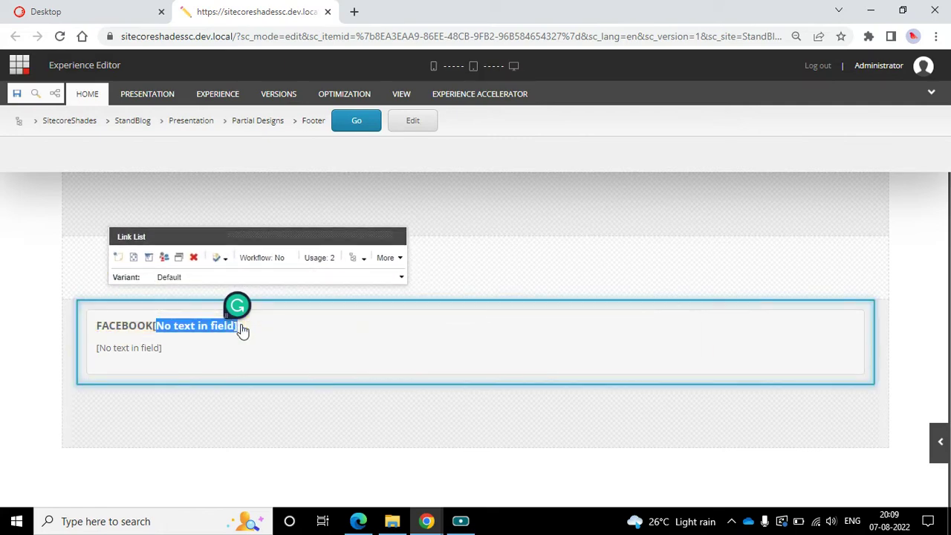
pyautogui.click(208, 324)
pyautogui.press('BackSpace')
pyautogui.press('BackSpace')
pyautogui.press('BackSpace')
pyautogui.press('BackSpace')
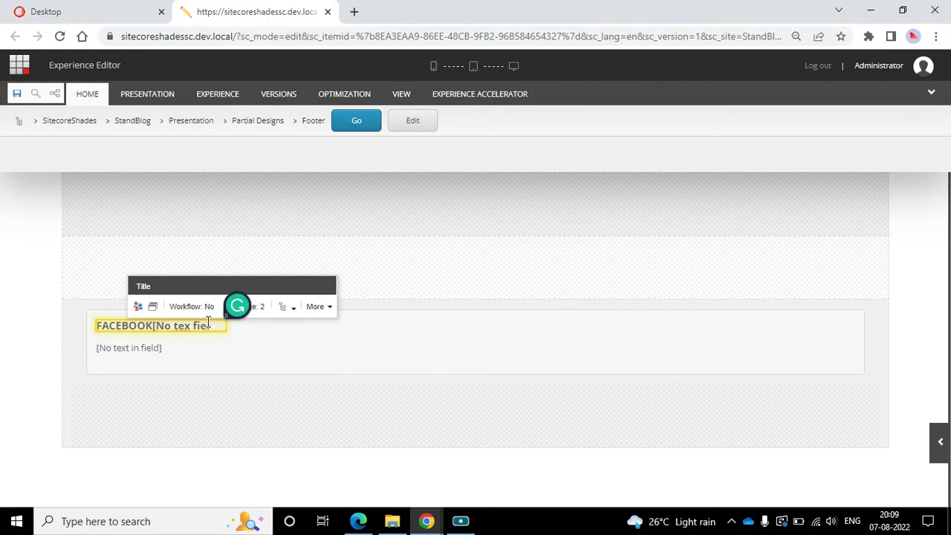
pyautogui.press('BackSpace')
pyautogui.press('BackSpace')
pyautogui.press('BackSpace')
pyautogui.press('BackSpace')
pyautogui.press('BackSpace')
pyautogui.press('BackSpace')
pyautogui.press('BackSpace')
pyautogui.press('BackSpace')
pyautogui.press('BackSpace')
pyautogui.press('BackSpace')
pyautogui.press('BackSpace')
pyautogui.press('BackSpace')
pyautogui.press('BackSpace')
pyautogui.press('BackSpace')
pyautogui.press('BackSpace')
pyautogui.write('BO')
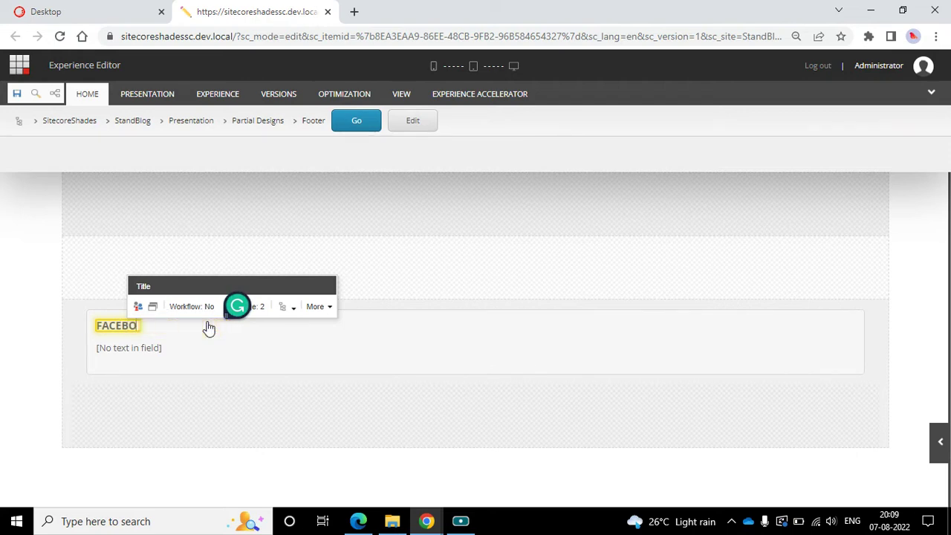
pyautogui.write('OK')
# Delete the FACEBOOK title text again and select the empty link field
pyautogui.click(153, 354)
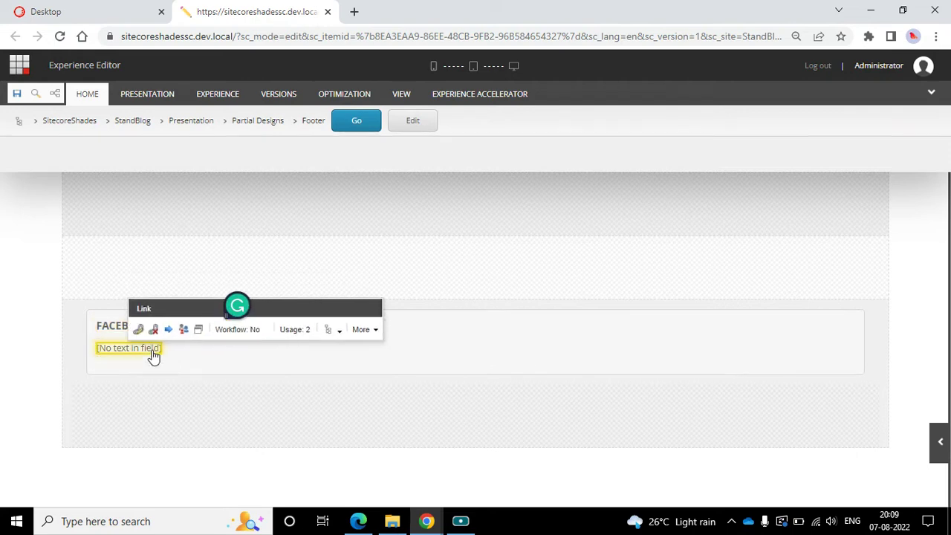
pyautogui.click(104, 326)
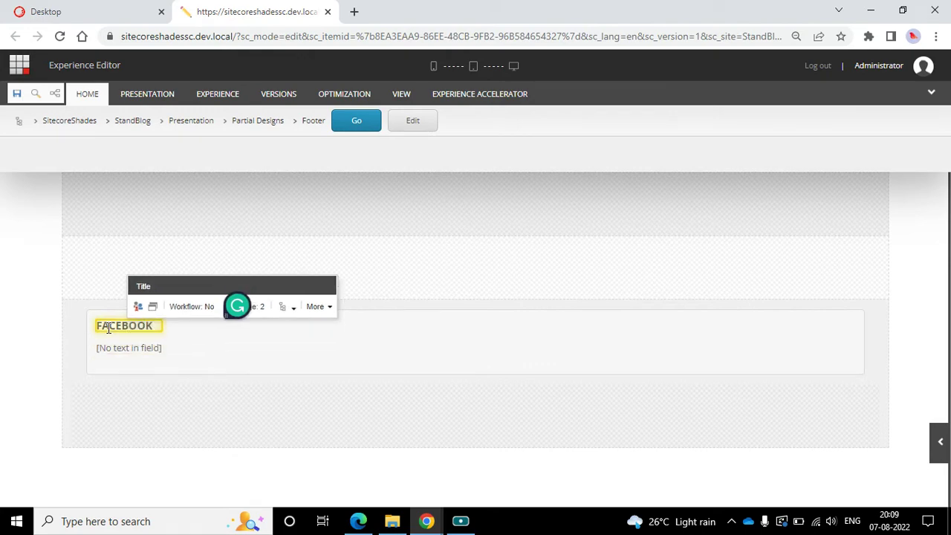
pyautogui.hotkey('alt', 'Tab')
pyautogui.hotkey('alt', 'Tab')
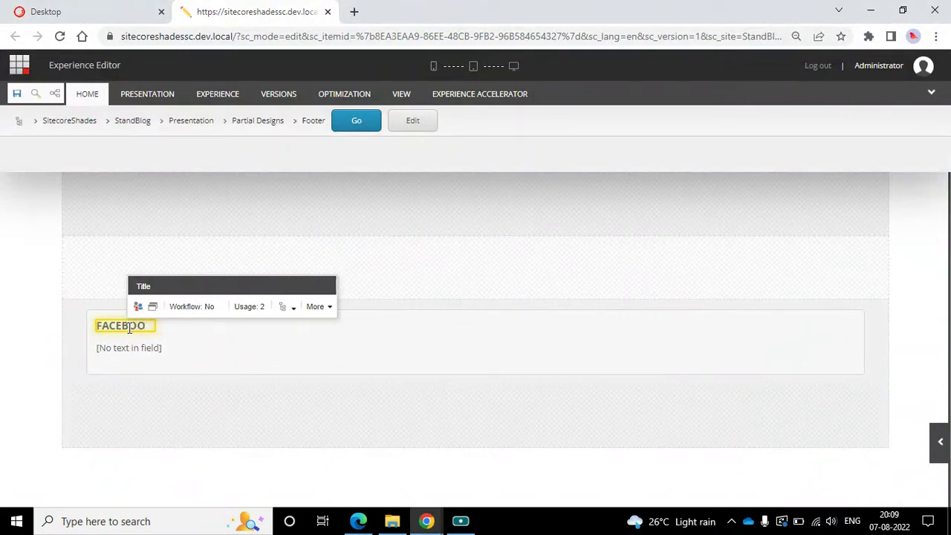
pyautogui.press('BackSpace')
pyautogui.press('BackSpace')
pyautogui.press('BackSpace')
pyautogui.press('BackSpace')
pyautogui.press('BackSpace')
pyautogui.press('BackSpace')
pyautogui.press('BackSpace')
pyautogui.click(123, 349)
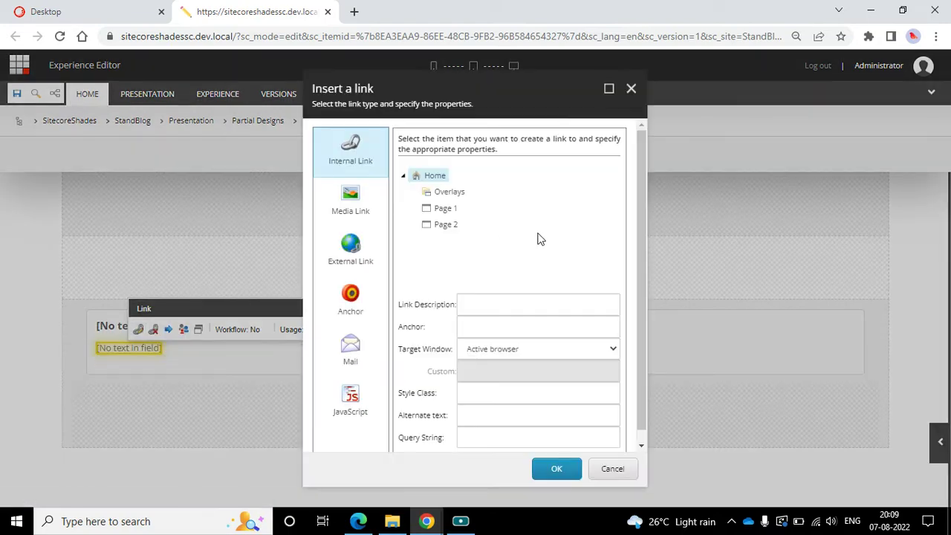
# Paste FACEBOOK as the link description and anchor, and target a new browser window
pyautogui.hotkey('alt', 'Tab')
pyautogui.moveTo(265, 242); pyautogui.dragTo(325, 248)
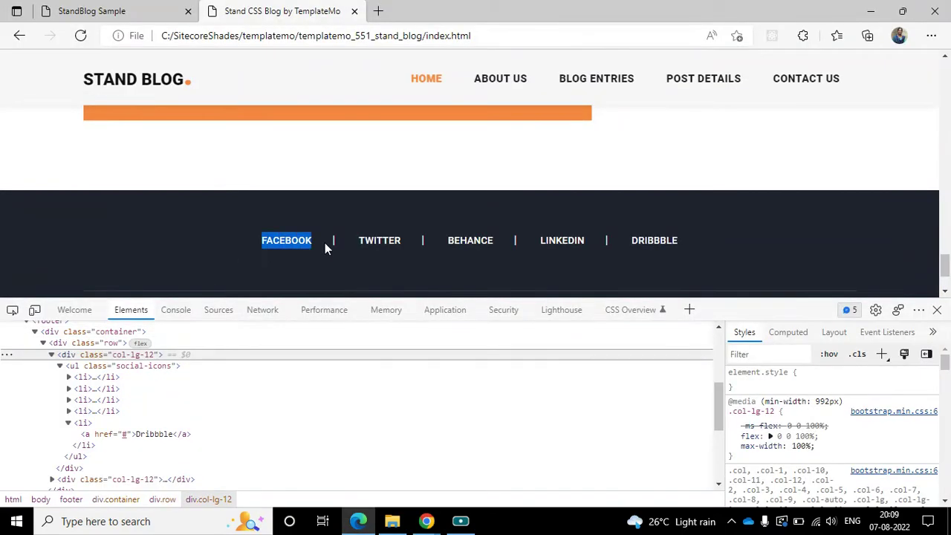
pyautogui.hotkey('ctrl', 'c')
pyautogui.hotkey('alt', 'Tab')
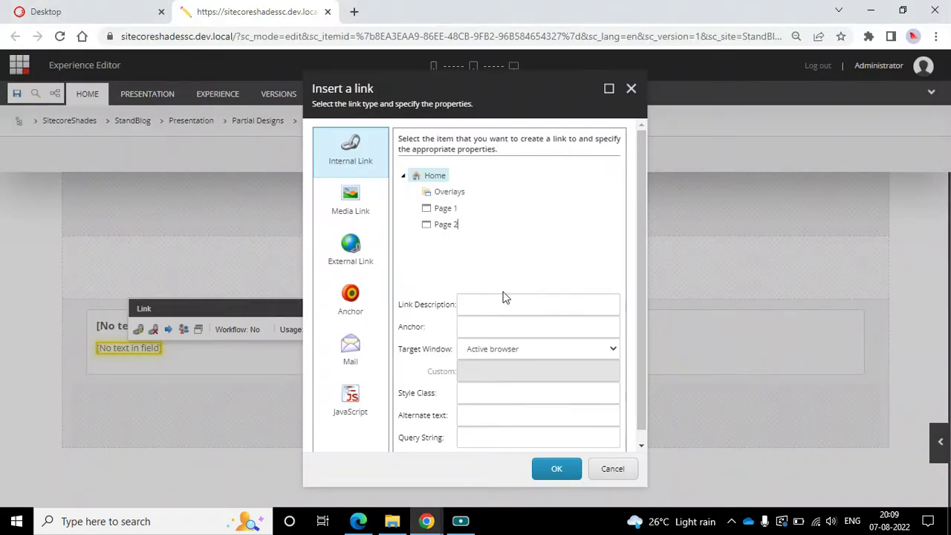
pyautogui.click(533, 300)
pyautogui.hotkey('ctrl', 'v')
pyautogui.click(483, 327)
pyautogui.hotkey('ctrl', 'v')
pyautogui.click(513, 349)
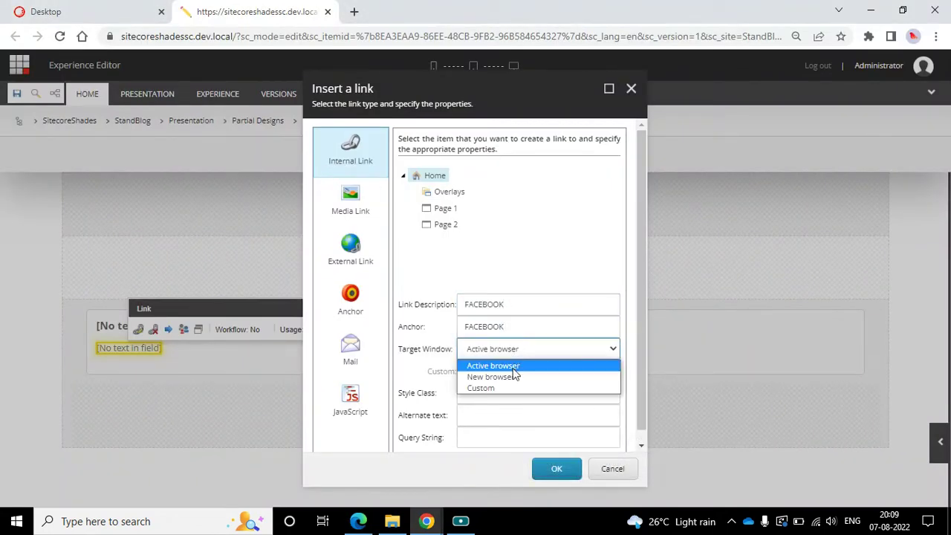
pyautogui.click(516, 363)
pyautogui.press('Down')
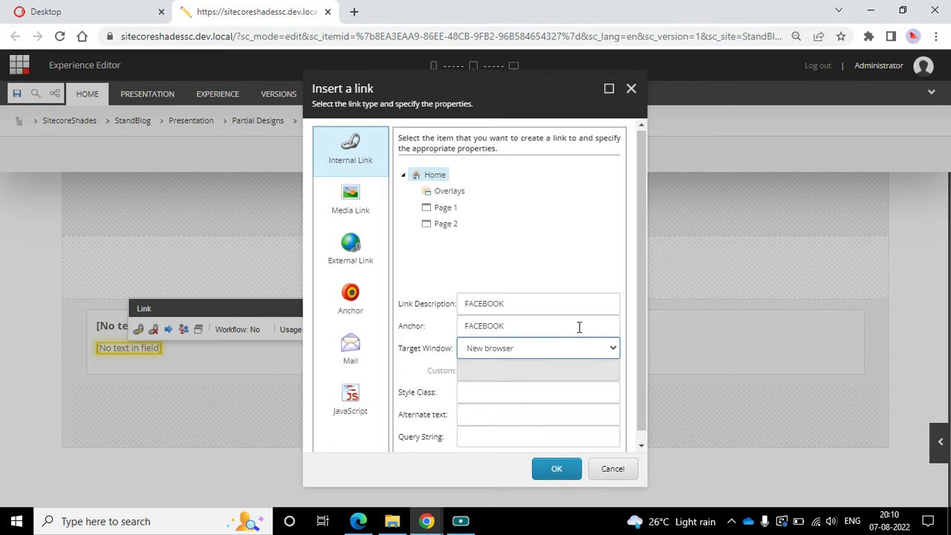
pyautogui.scroll(-1, 579, 327)
pyautogui.scroll(1, 572, 362)
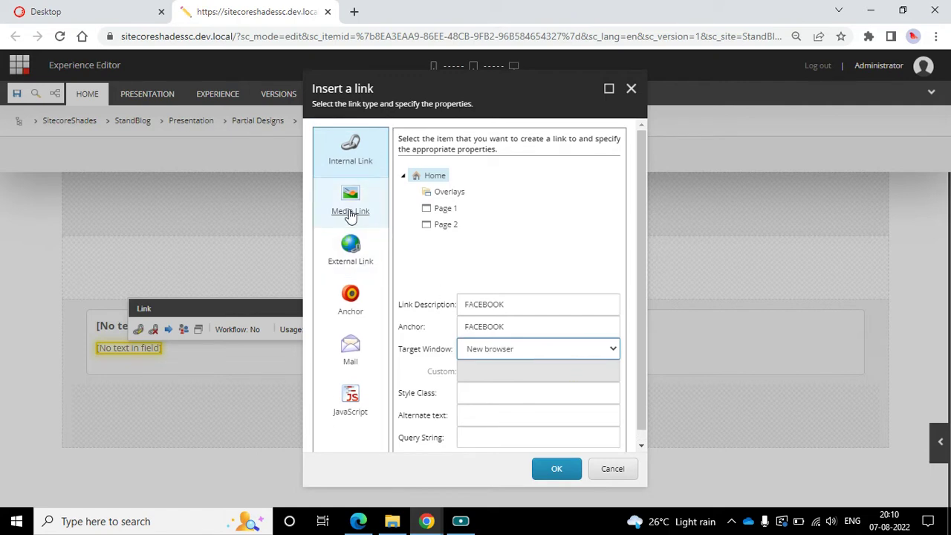
pyautogui.click(350, 257)
pyautogui.doubleClick(549, 163)
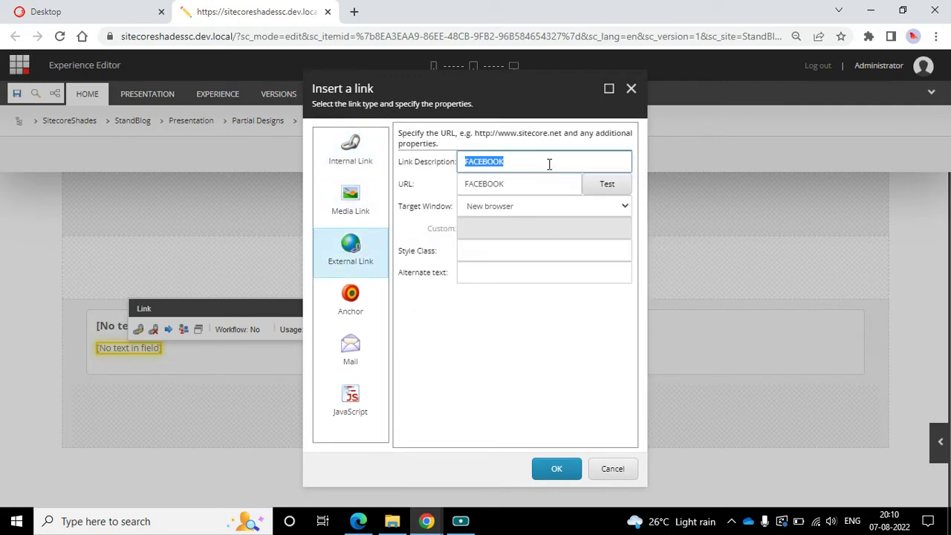
pyautogui.moveTo(475, 134); pyautogui.dragTo(563, 133)
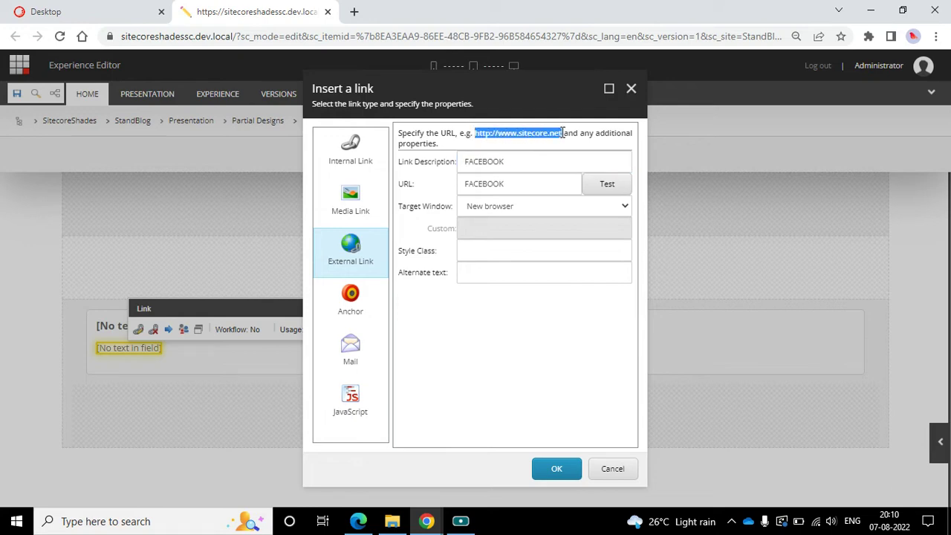
pyautogui.click(531, 163)
pyautogui.doubleClick(531, 164)
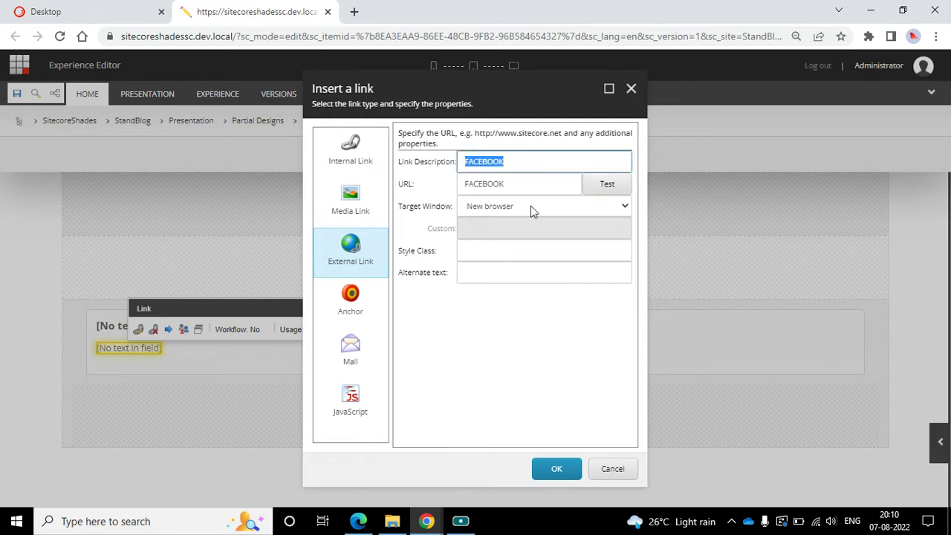
pyautogui.click(517, 185)
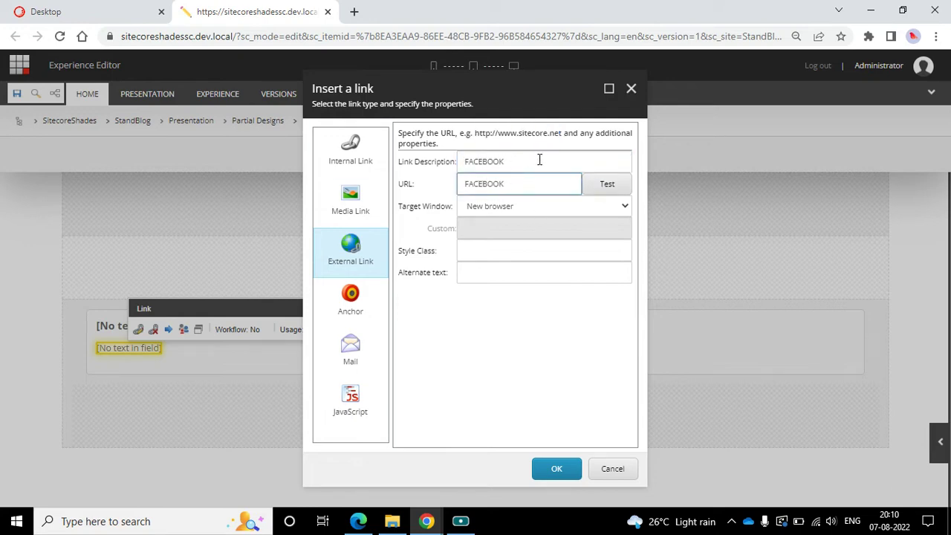
pyautogui.doubleClick(476, 134)
pyautogui.click(484, 135)
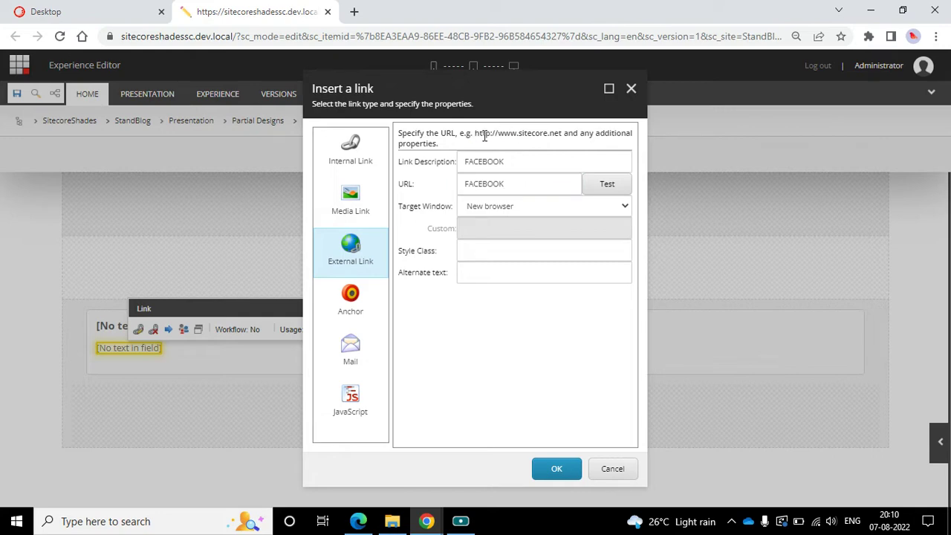
pyautogui.moveTo(476, 137); pyautogui.dragTo(557, 134)
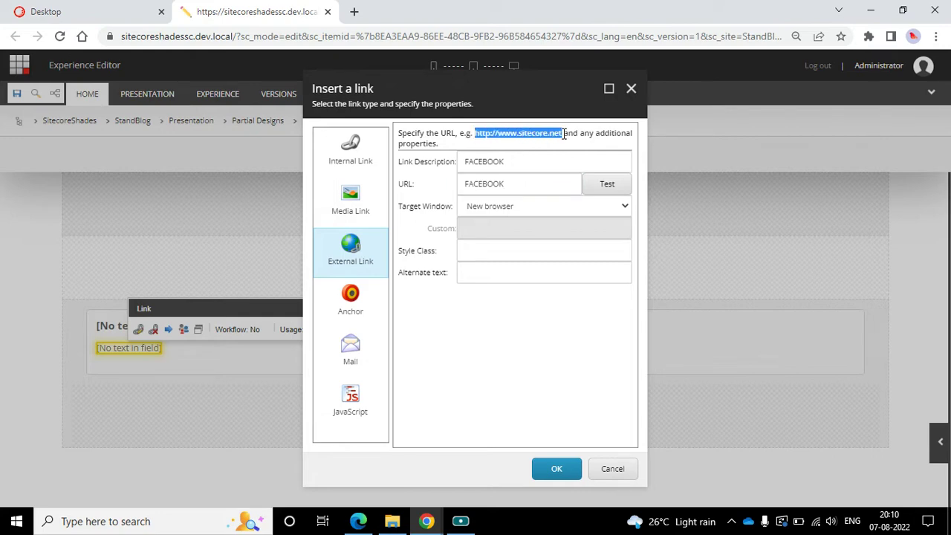
pyautogui.moveTo(507, 192); pyautogui.dragTo(407, 185)
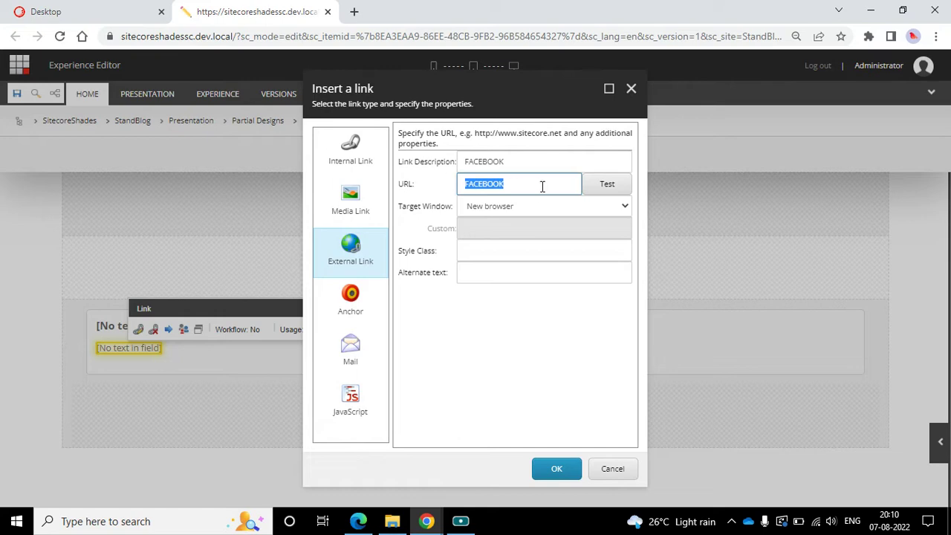
pyautogui.hotkey('ctrl', 'v')
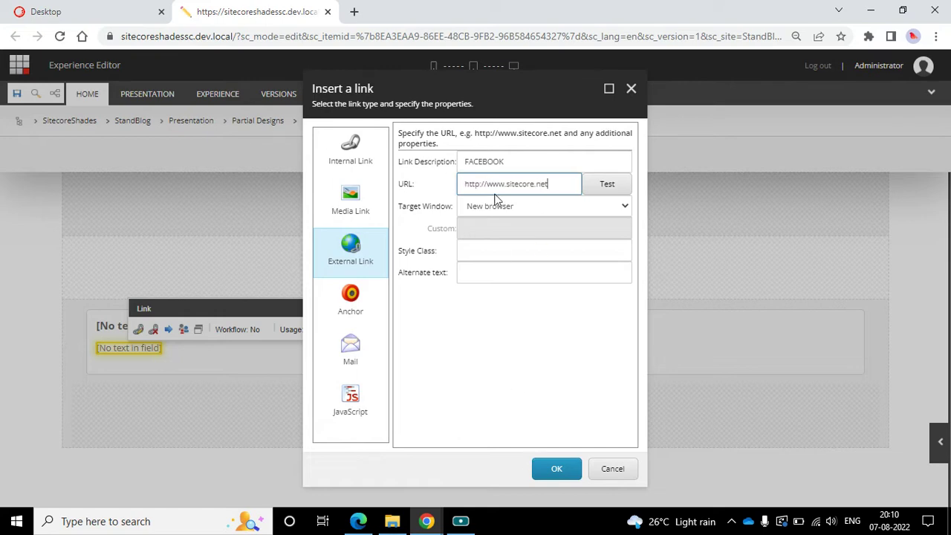
pyautogui.click(556, 469)
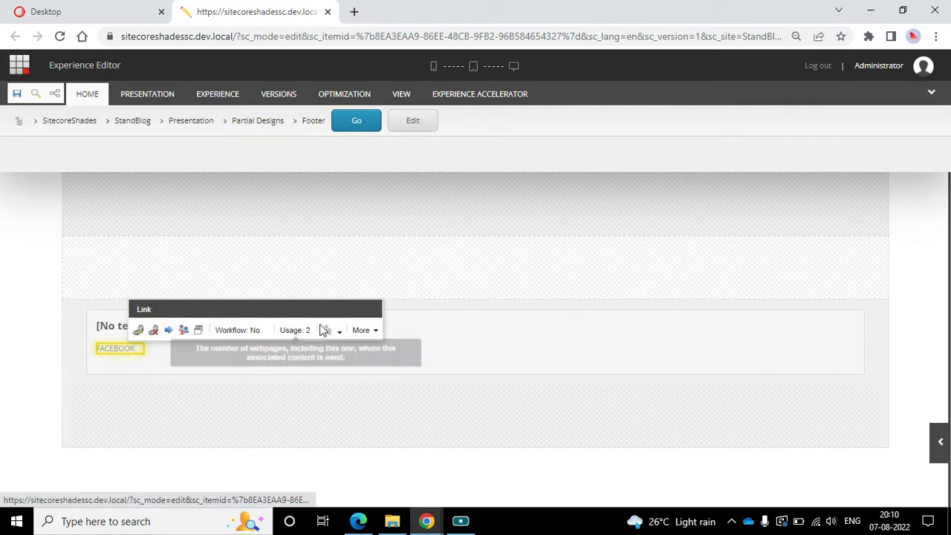
# Check the reference page, then return to the Content Editor and expand the site's Data folder
pyautogui.hotkey('alt', 'Tab')
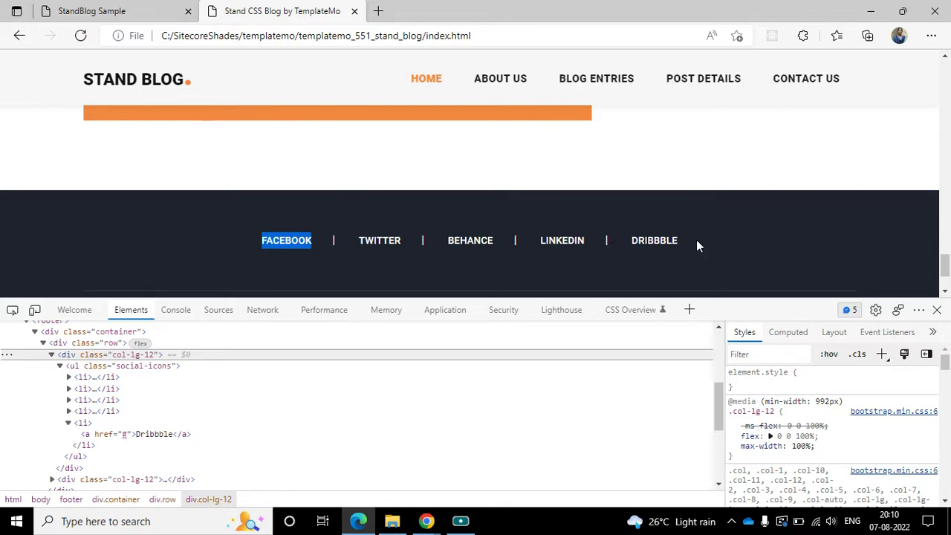
pyautogui.hotkey('alt', 'Tab')
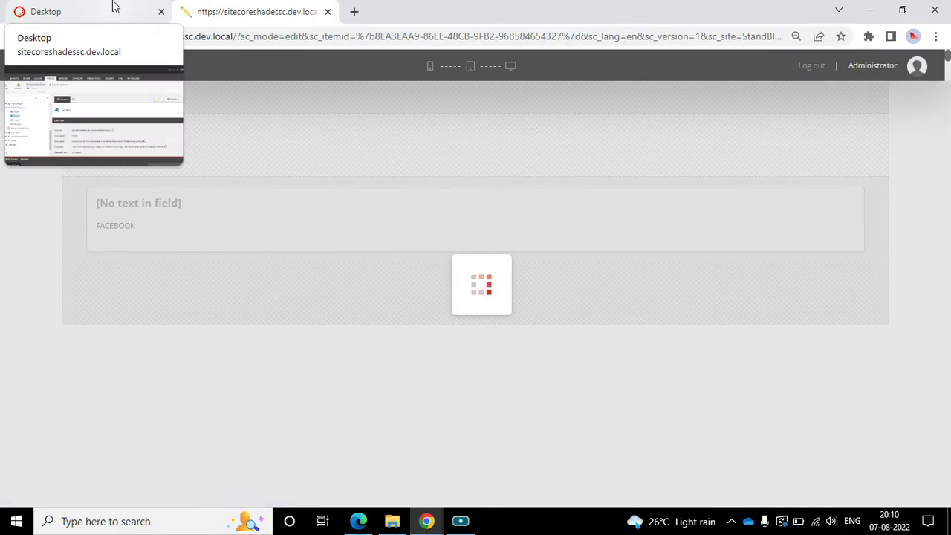
pyautogui.click(115, 6)
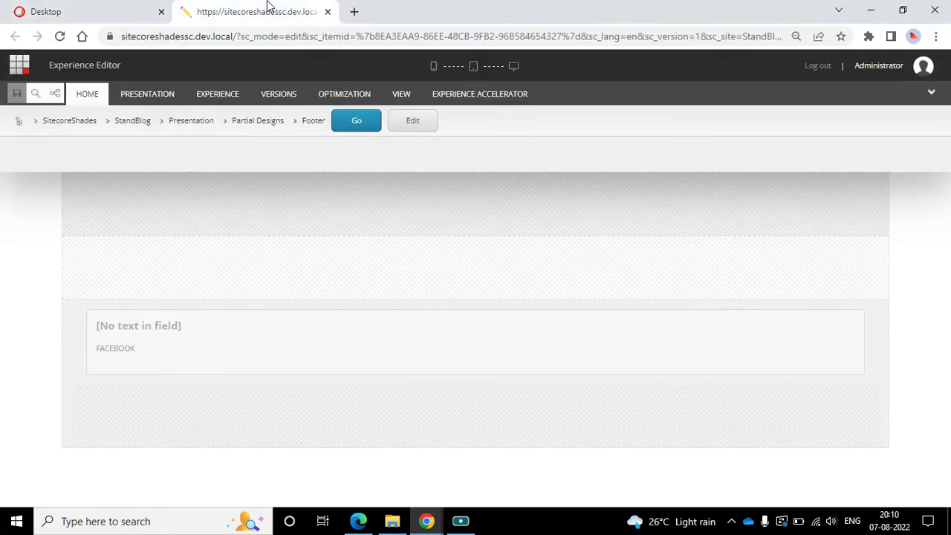
pyautogui.scroll(4, 115, 309)
pyautogui.scroll(-1, 170, 311)
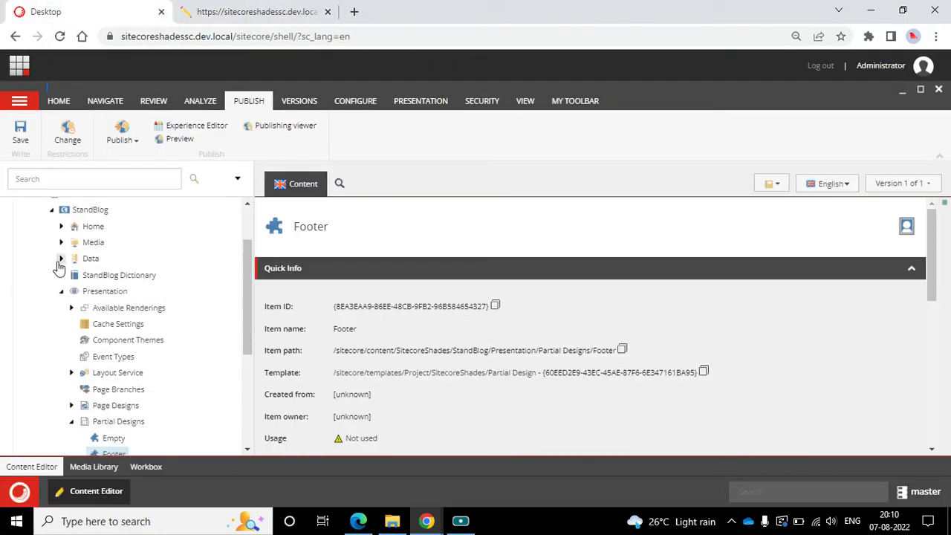
pyautogui.click(61, 264)
# Expand Link Lists > Footer Link List > Link List 1 to show its links
pyautogui.scroll(-2, 206, 274)
pyautogui.scroll(-2, 203, 272)
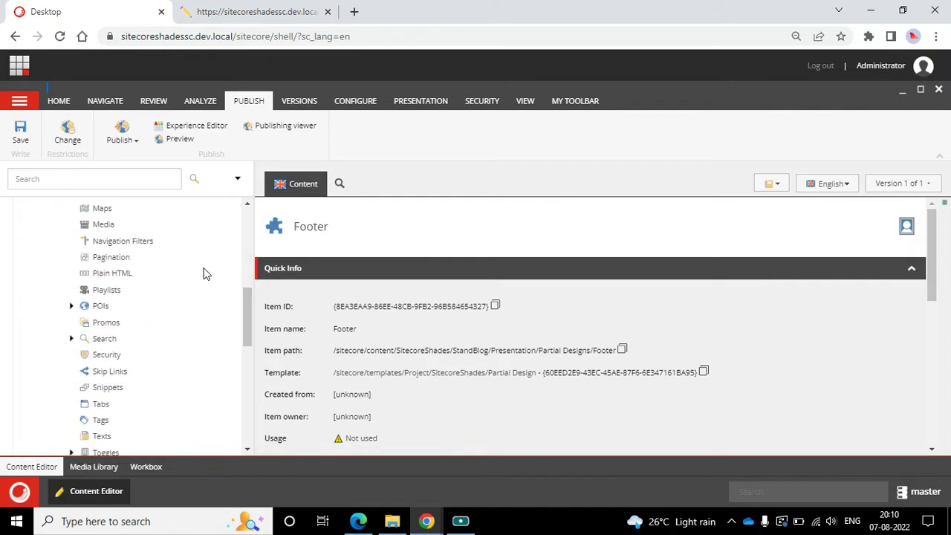
pyautogui.scroll(2, 204, 272)
pyautogui.scroll(-4, 204, 271)
pyautogui.scroll(4, 76, 281)
pyautogui.scroll(2, 186, 304)
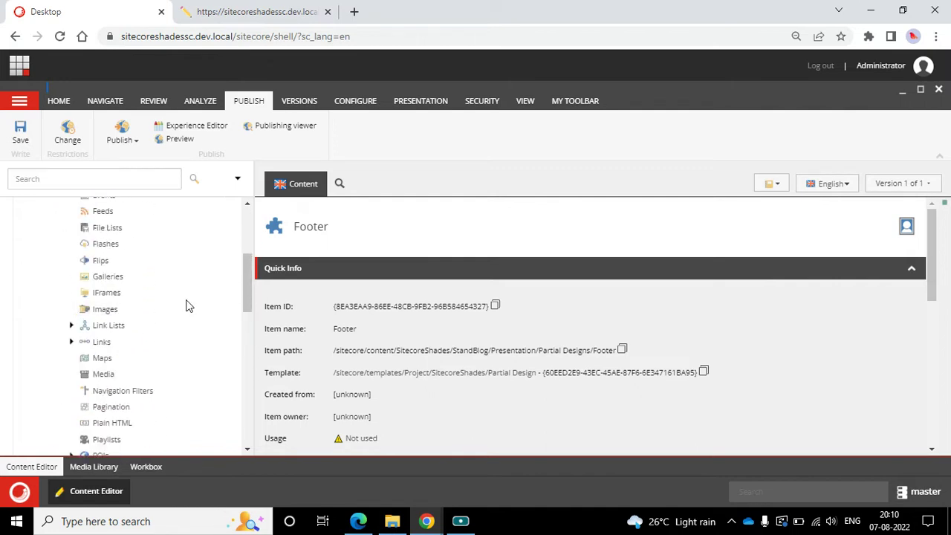
pyautogui.scroll(-2, 85, 303)
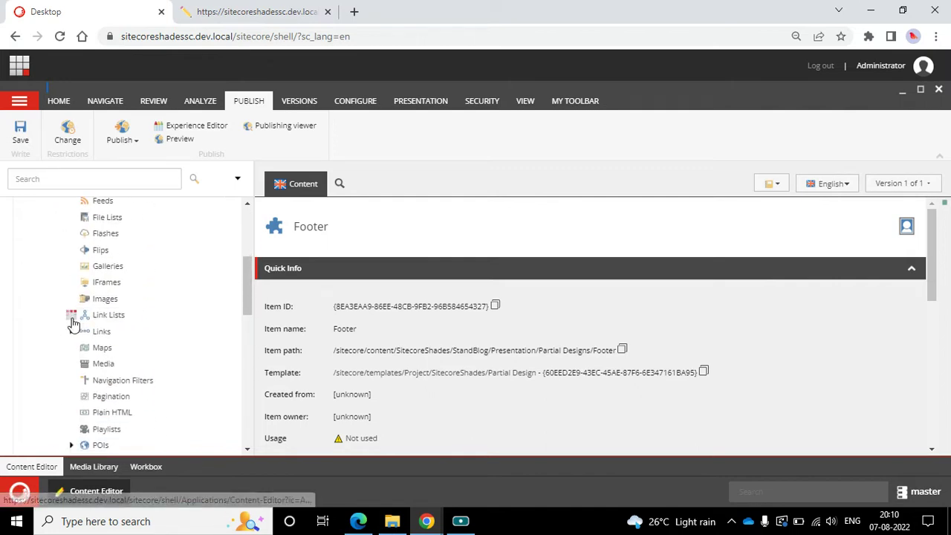
pyautogui.click(71, 315)
pyautogui.scroll(-2, 82, 297)
pyautogui.click(82, 262)
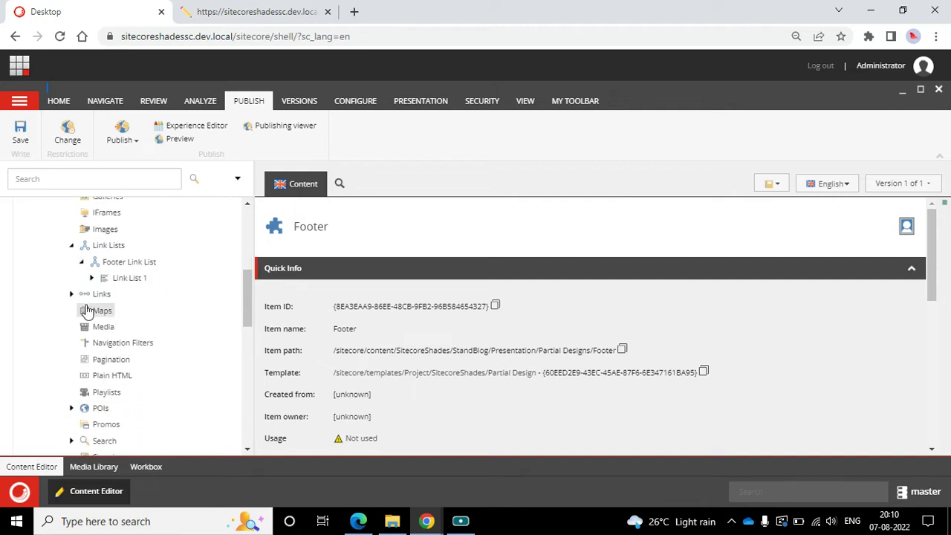
pyautogui.click(92, 278)
# Insert a new Link item named Link 3 under Link List 1
pyautogui.rightClick(137, 280)
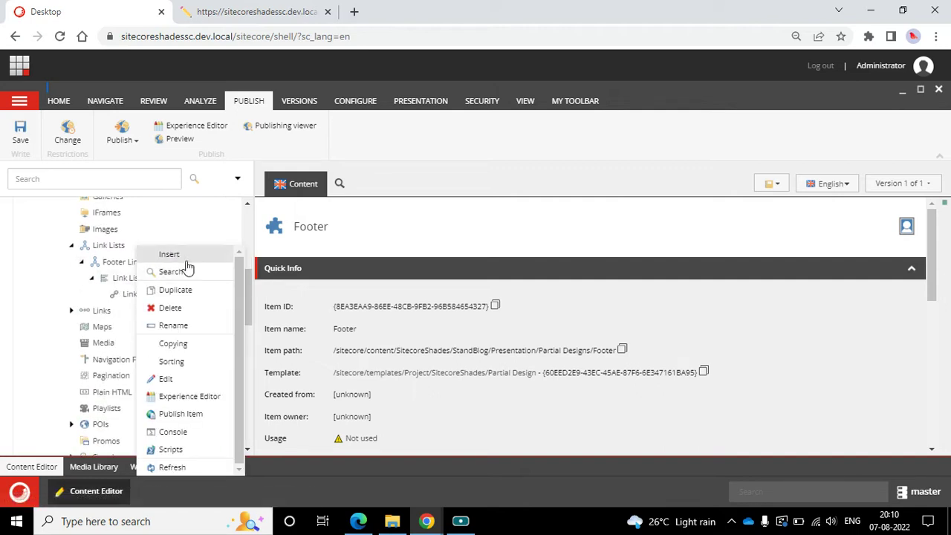
pyautogui.moveTo(185, 254)
pyautogui.click(271, 253)
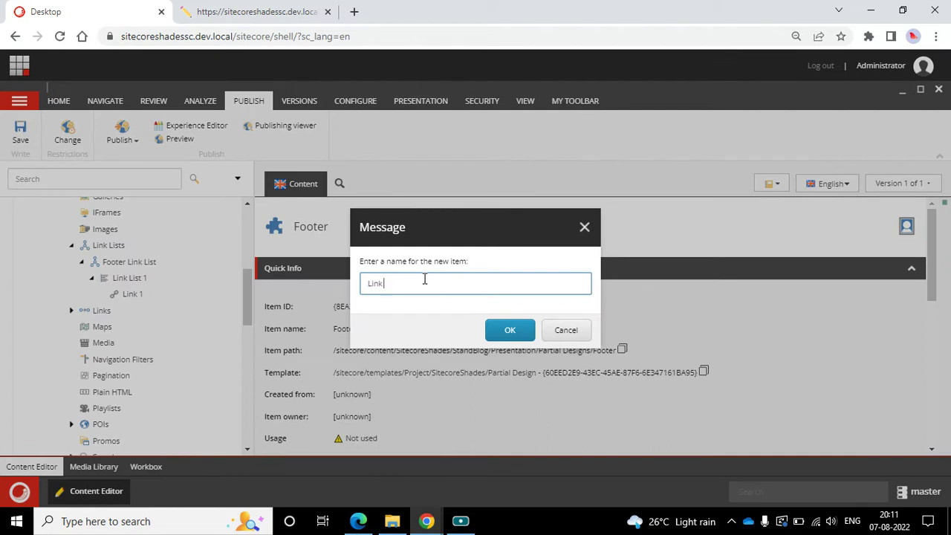
pyautogui.click(510, 330)
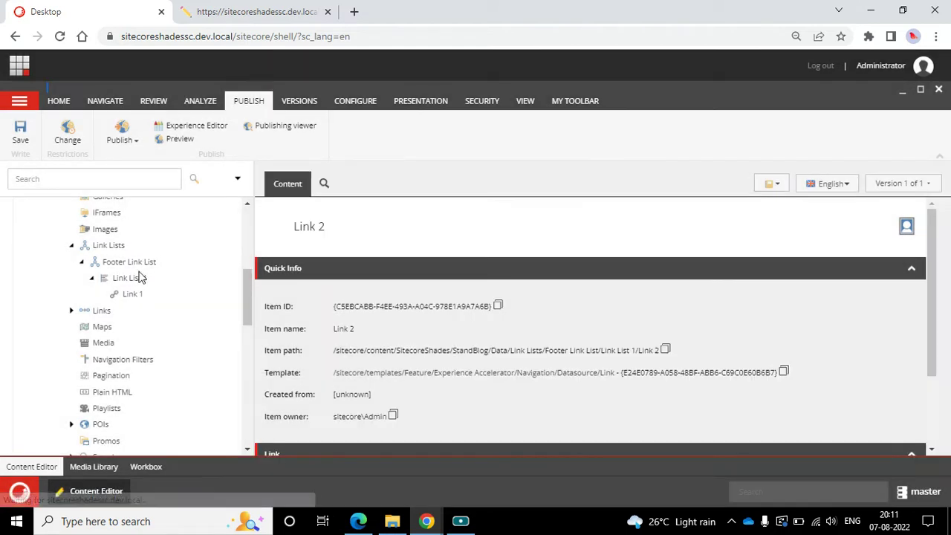
pyautogui.rightClick(140, 284)
pyautogui.moveTo(171, 254)
pyautogui.click(271, 253)
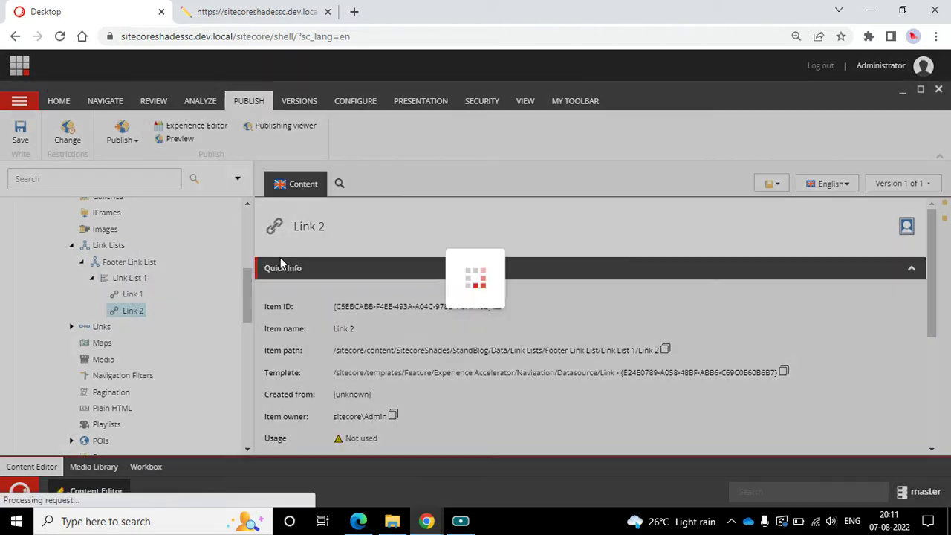
pyautogui.click(476, 274)
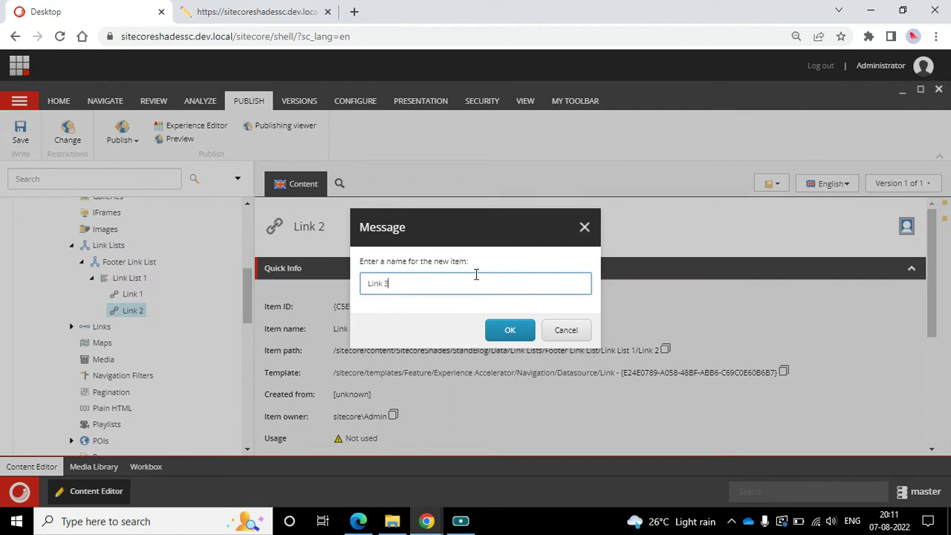
pyautogui.press('Return')
# Insert a Link item named Link 4 under Link List 1
pyautogui.rightClick(130, 277)
pyautogui.moveTo(188, 256)
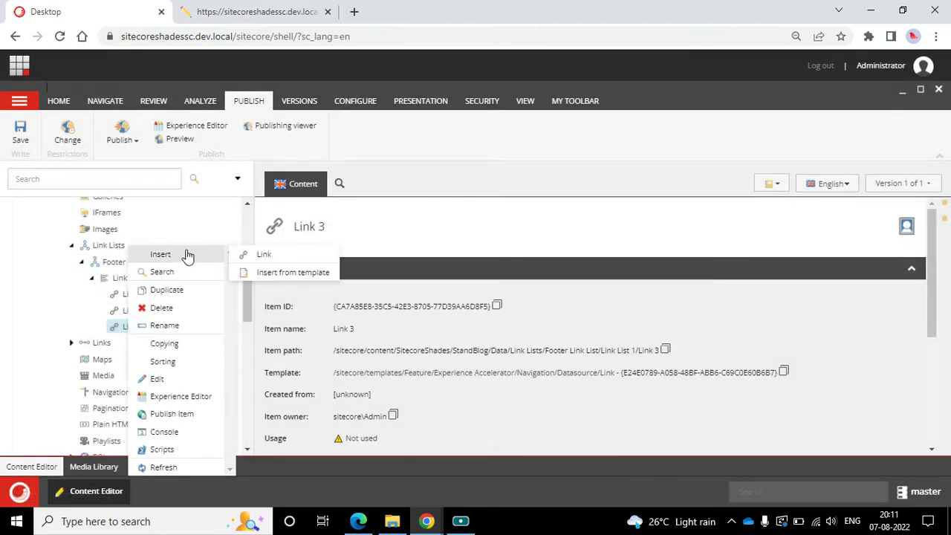
pyautogui.click(264, 254)
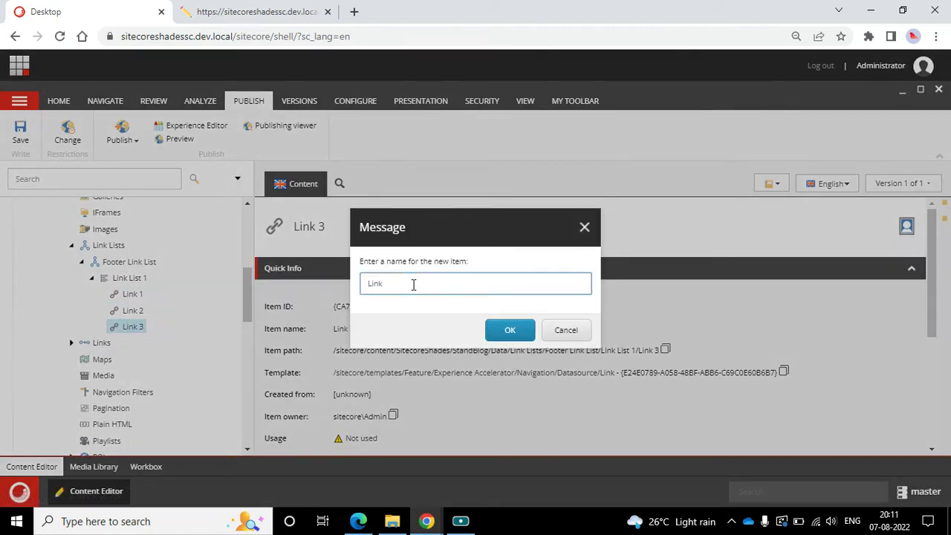
pyautogui.write('4')
pyautogui.press('Return')
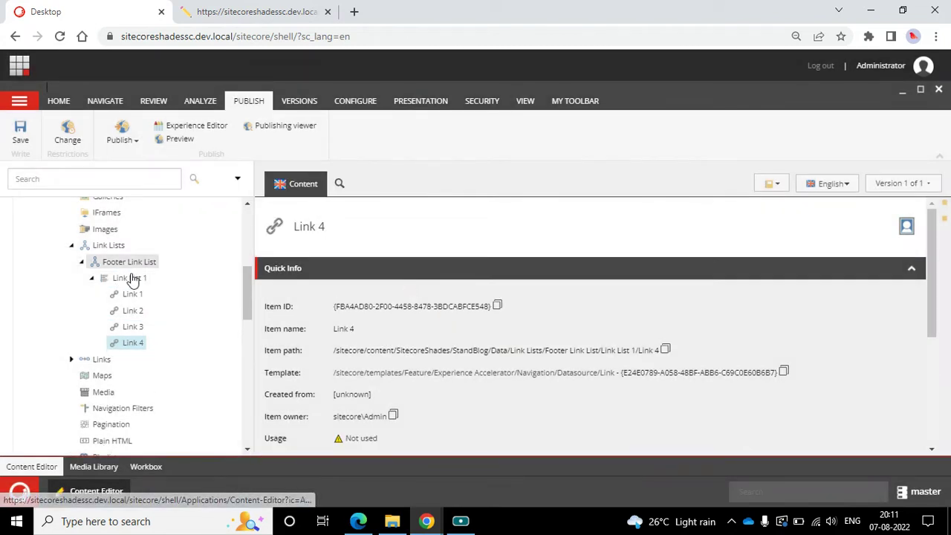
# Insert a Link item named Link 5 under Link List 1
pyautogui.rightClick(130, 277)
pyautogui.click(182, 272)
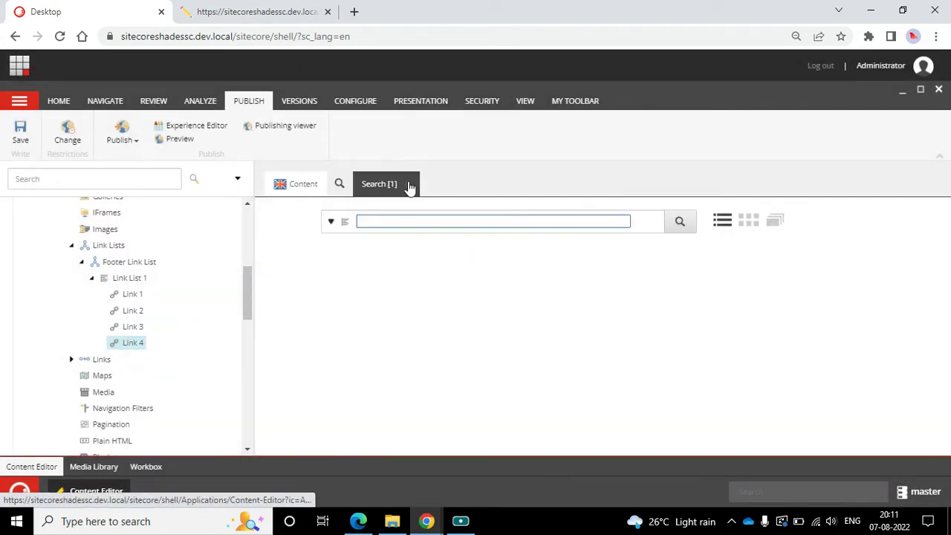
pyautogui.click(411, 184)
pyautogui.rightClick(122, 279)
pyautogui.moveTo(174, 255)
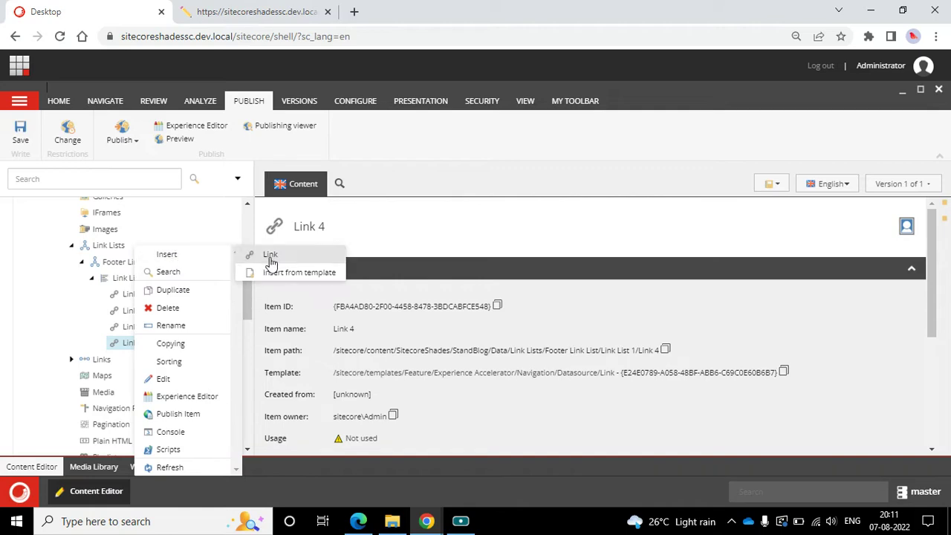
pyautogui.click(270, 255)
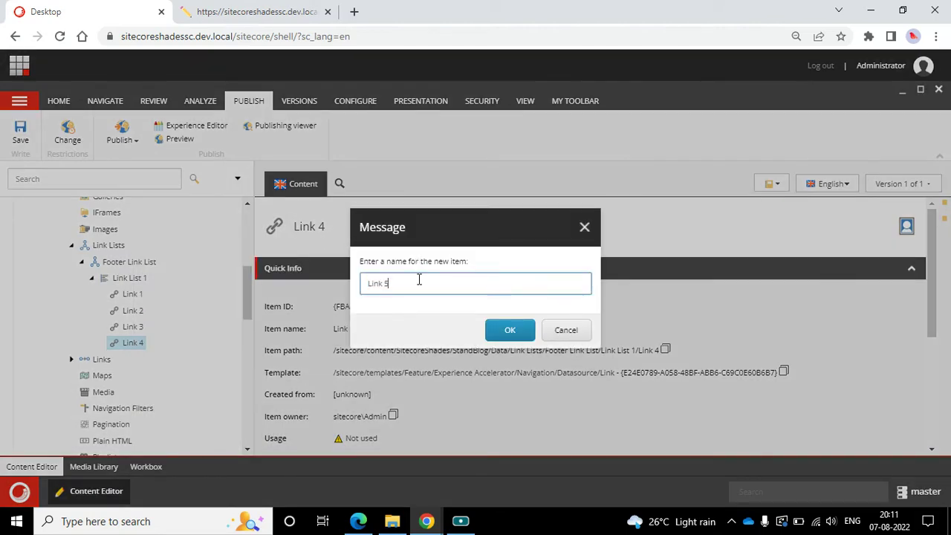
pyautogui.write('5')
pyautogui.press('Return')
# Open Link 2 and select the TWITTER label on the Stand Blog reference page
pyautogui.click(132, 310)
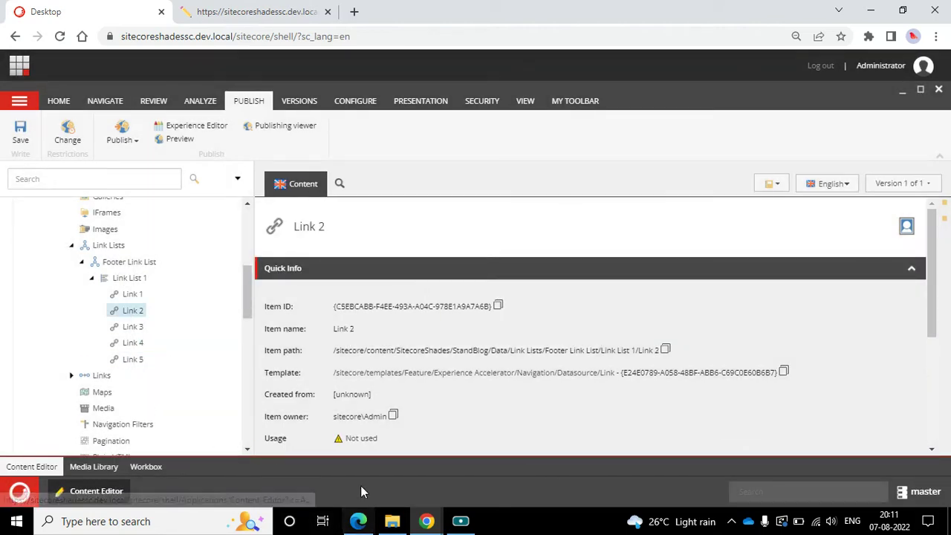
pyautogui.click(358, 521)
pyautogui.doubleClick(400, 241)
pyautogui.hotkey('ctrl', 'c')
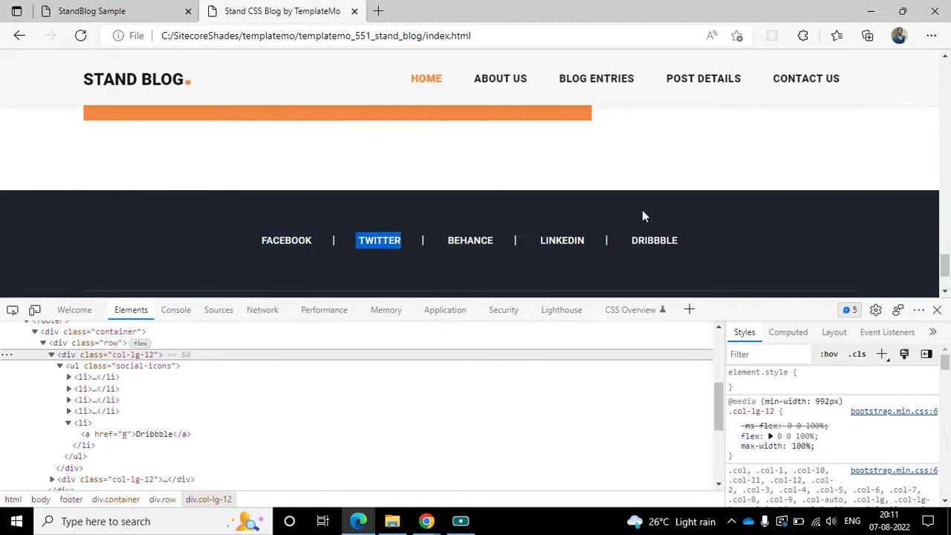
# Start an external link on Link 2 with the description TWITTER
pyautogui.hotkey('alt', 'Tab')
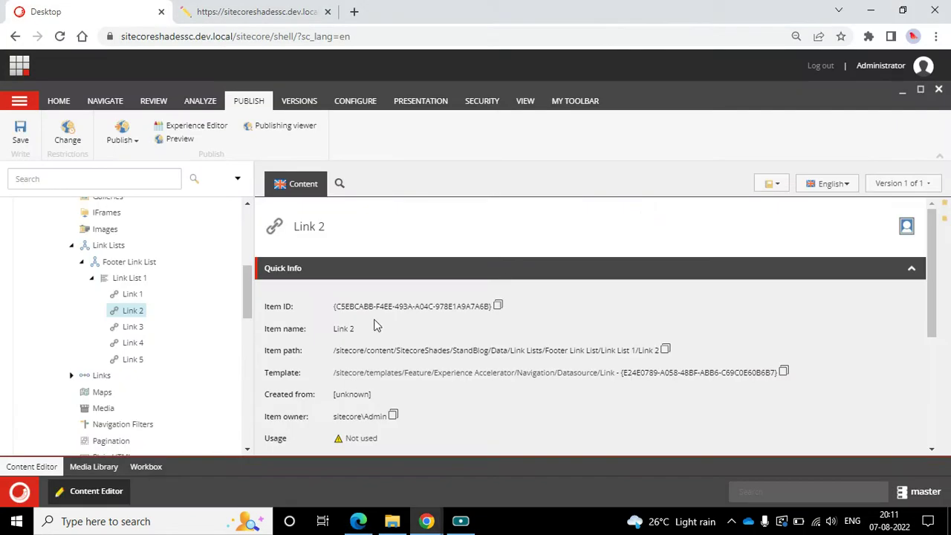
pyautogui.scroll(-5, 592, 291)
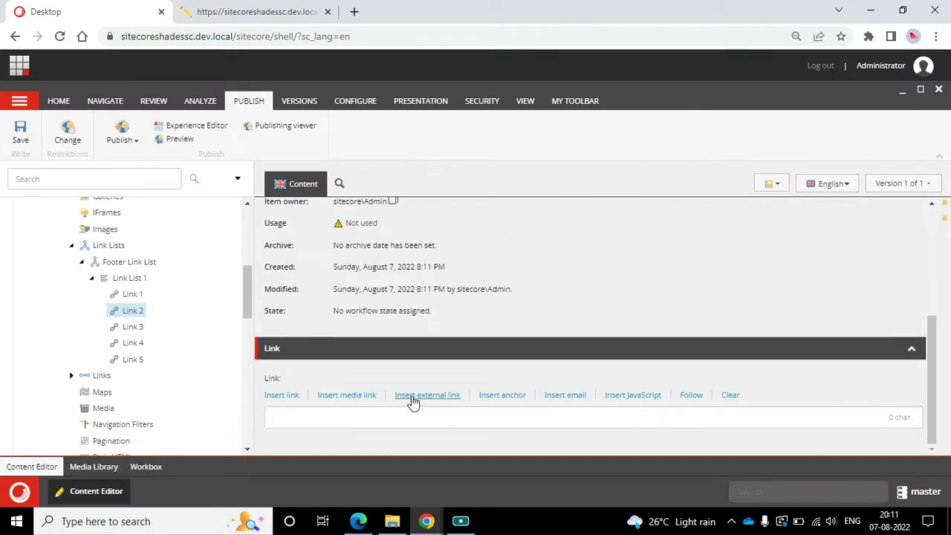
pyautogui.click(414, 402)
pyautogui.click(455, 215)
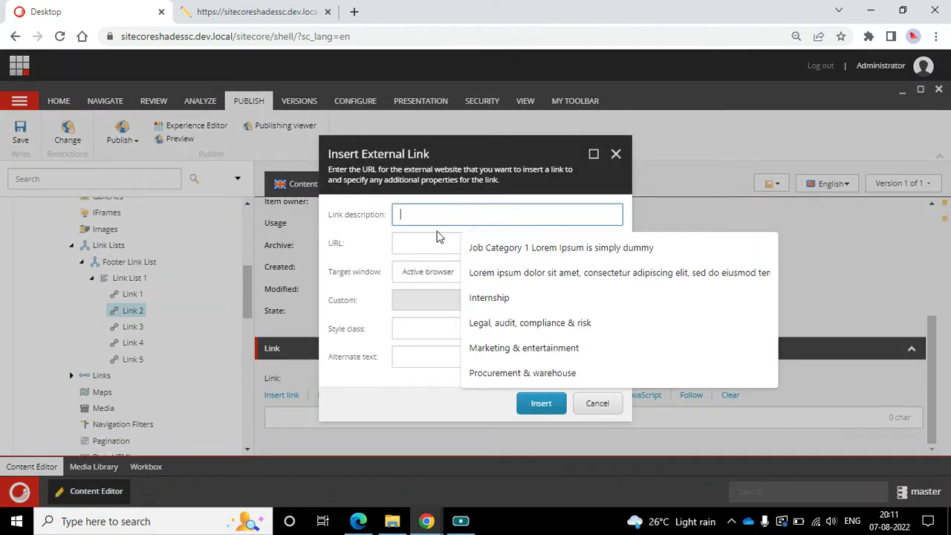
pyautogui.hotkey('ctrl', 'v')
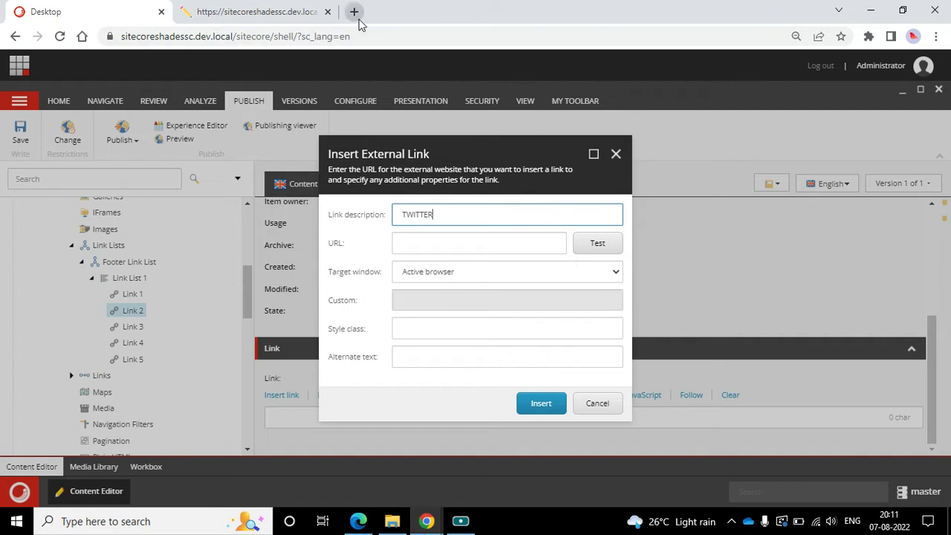
pyautogui.click(354, 12)
pyautogui.write('sitecore')
pyautogui.press('BackSpace')
pyautogui.press('BackSpace')
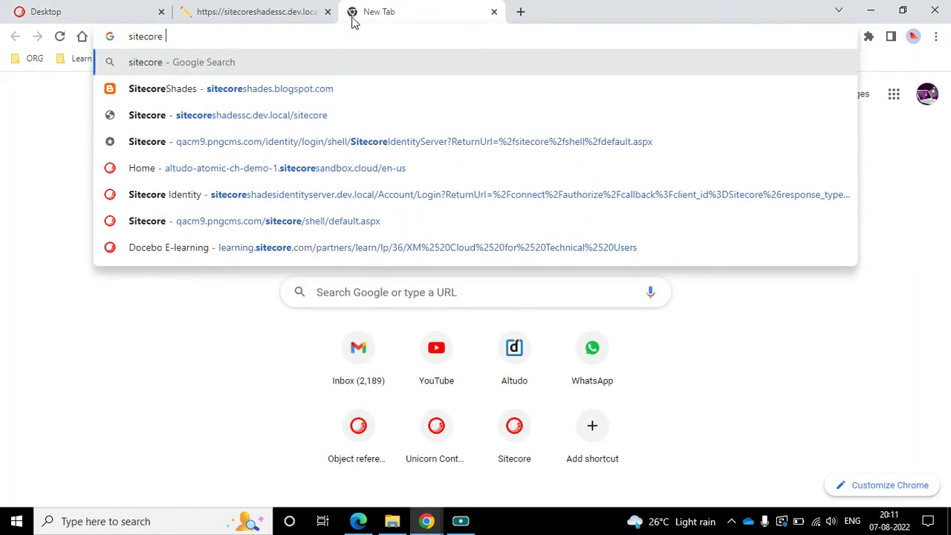
pyautogui.click(268, 114)
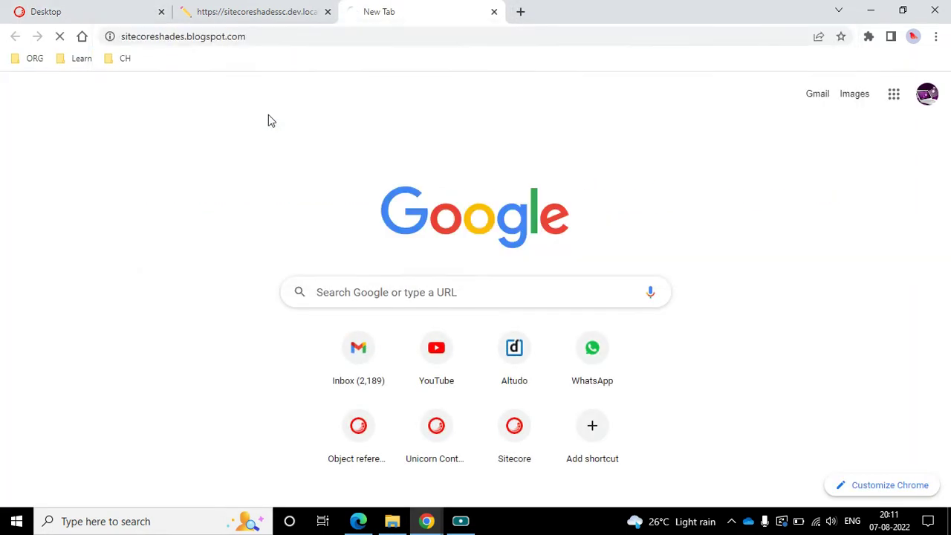
pyautogui.click(276, 32)
pyautogui.hotkey('ctrl', 'c')
pyautogui.click(65, 7)
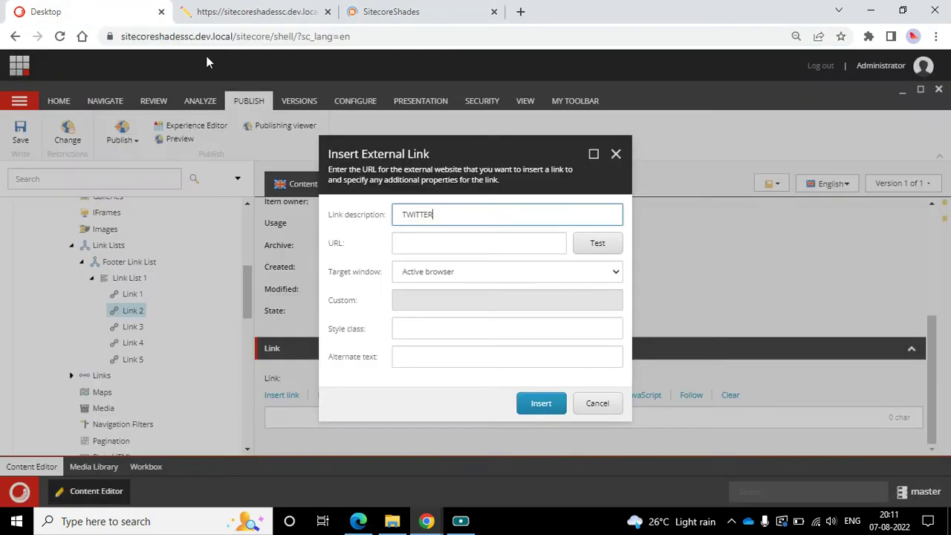
pyautogui.click(479, 243)
pyautogui.hotkey('ctrl', 'v')
pyautogui.click(541, 405)
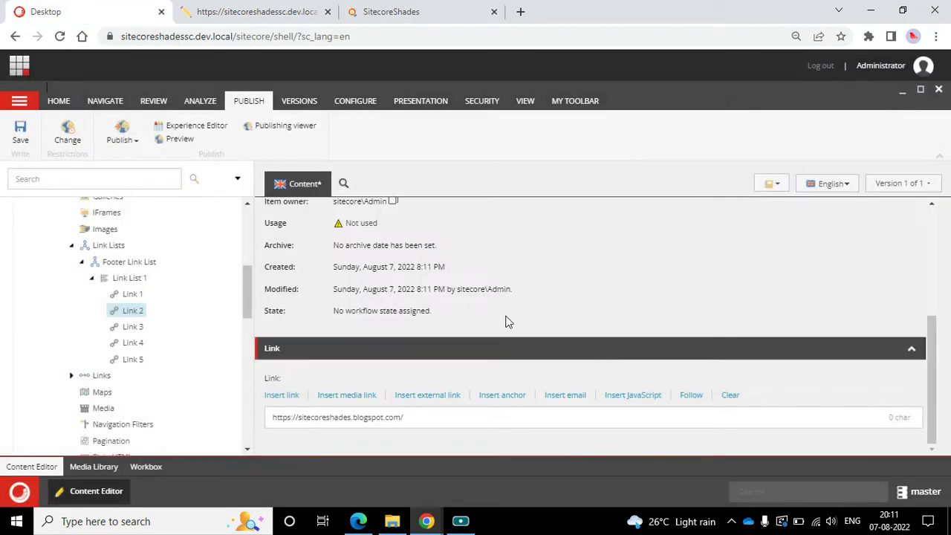
# Select Link 3 and pick up the BEHANCE label from the Stand Blog page
pyautogui.click(135, 326)
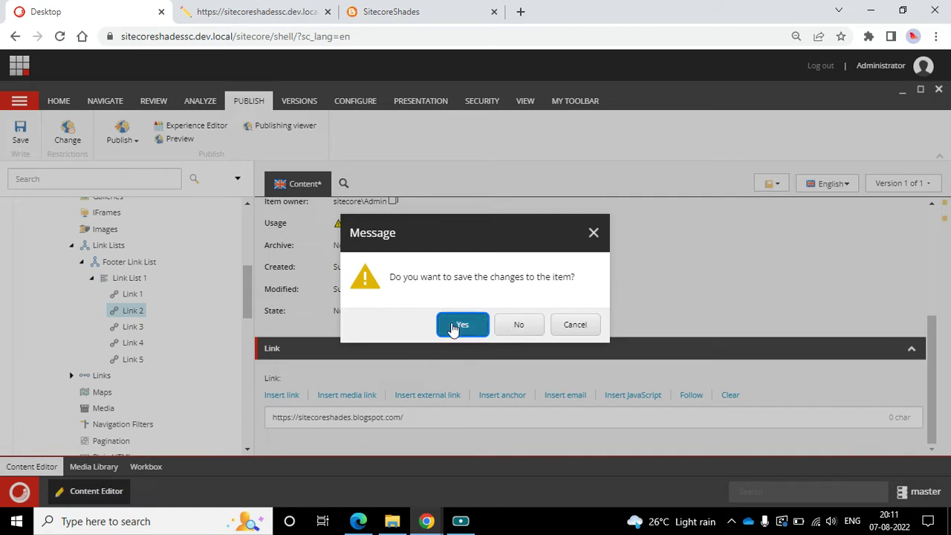
pyautogui.hotkey('alt', 'Tab')
pyautogui.click(606, 245)
pyautogui.doubleClick(449, 240)
pyautogui.hotkey('ctrl', 'c')
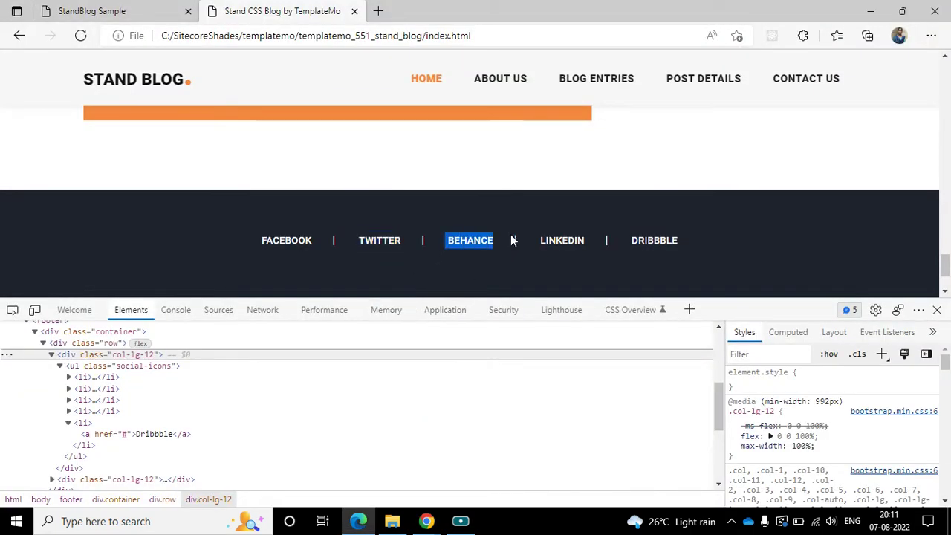
pyautogui.hotkey('alt', 'Tab')
pyautogui.scroll(-5, 461, 283)
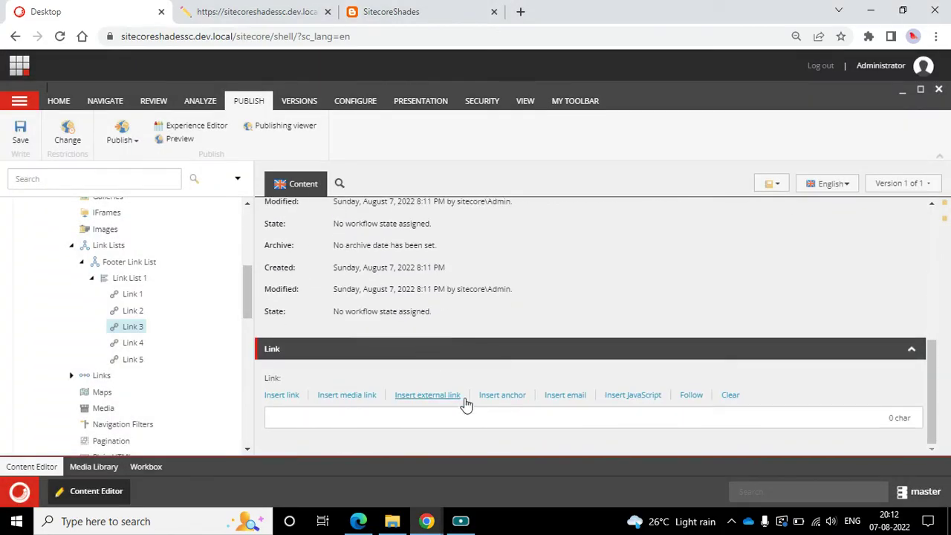
pyautogui.click(450, 395)
pyautogui.hotkey('ctrl', 'v')
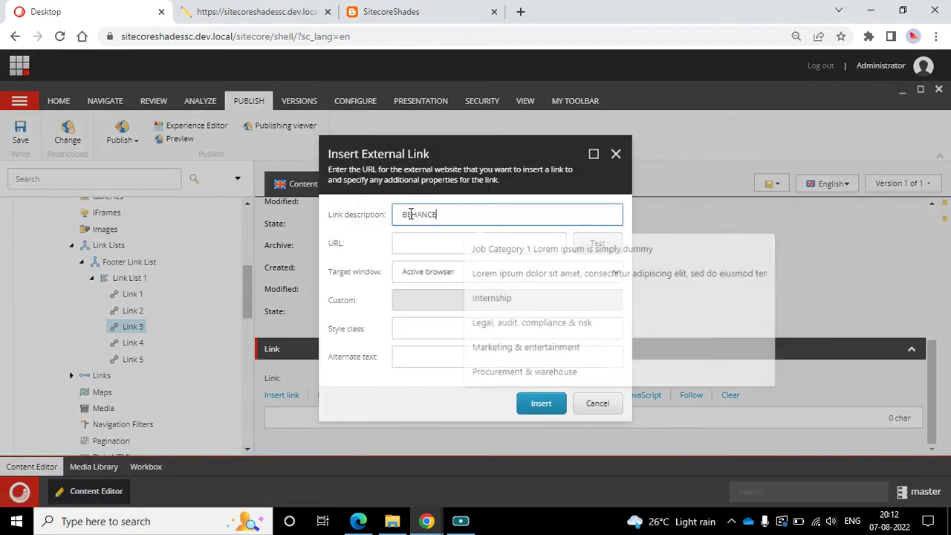
pyautogui.click(398, 6)
pyautogui.click(223, 35)
pyautogui.hotkey('ctrl', 'c')
pyautogui.click(74, 12)
pyautogui.press('Tab')
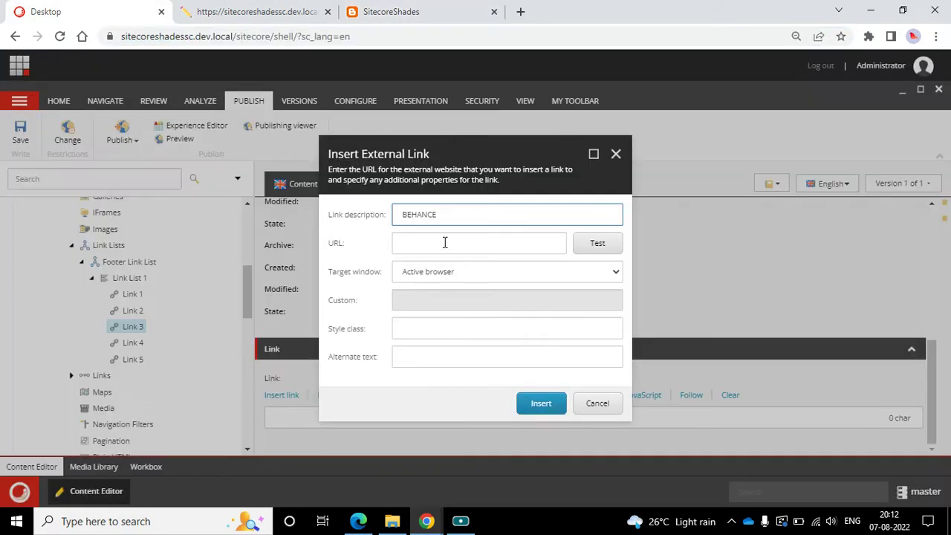
pyautogui.hotkey('ctrl', 'v')
pyautogui.click(530, 409)
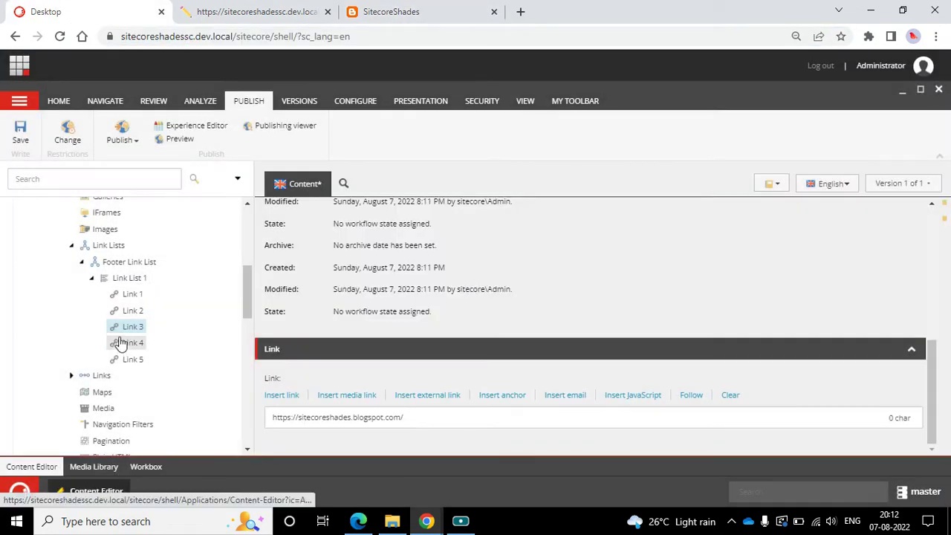
pyautogui.click(18, 130)
# Start an external link on Link 4 with the LINKEDIN label from the Stand Blog page
pyautogui.hotkey('alt', 'Tab')
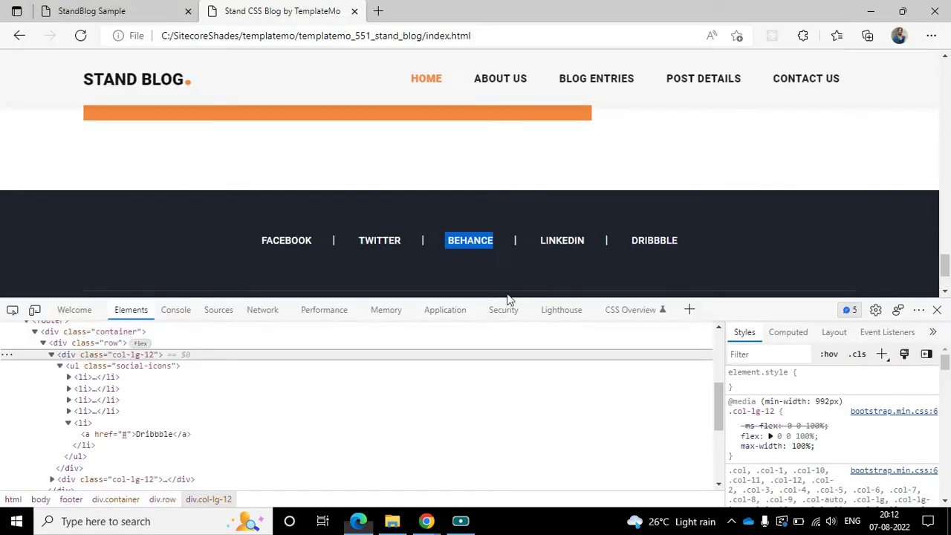
pyautogui.moveTo(532, 235); pyautogui.dragTo(603, 236)
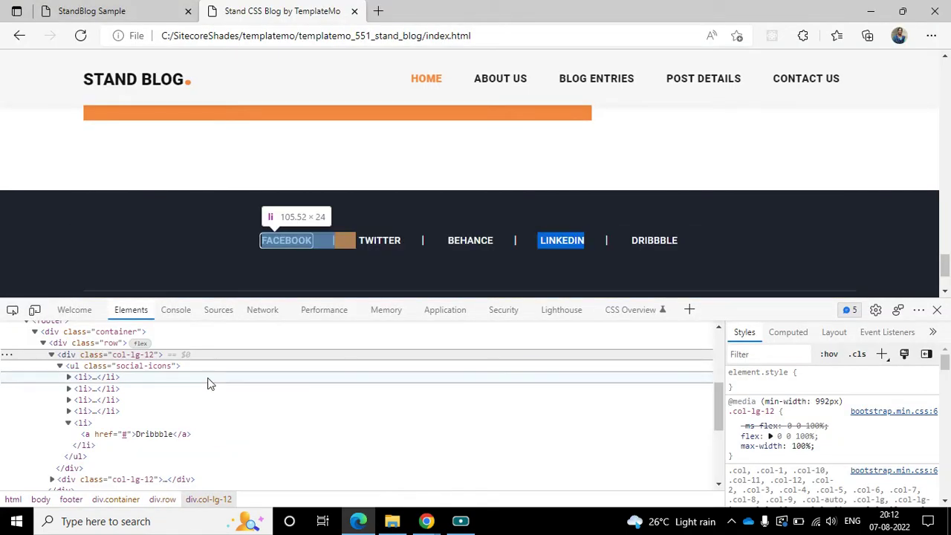
pyautogui.hotkey('alt', 'Tab')
pyautogui.scroll(-1, 481, 408)
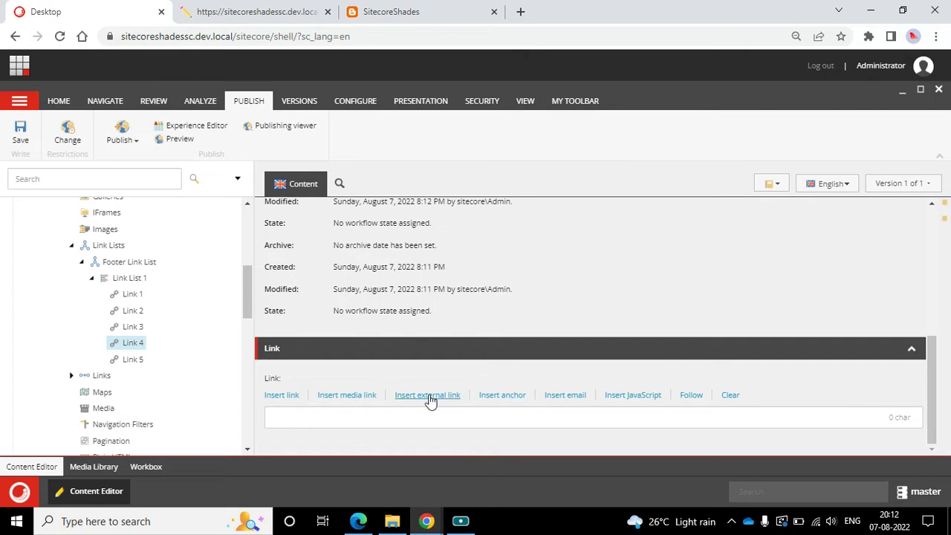
pyautogui.click(429, 395)
pyautogui.click(463, 220)
pyautogui.hotkey('ctrl', 'v')
pyautogui.click(391, 11)
pyautogui.click(372, 36)
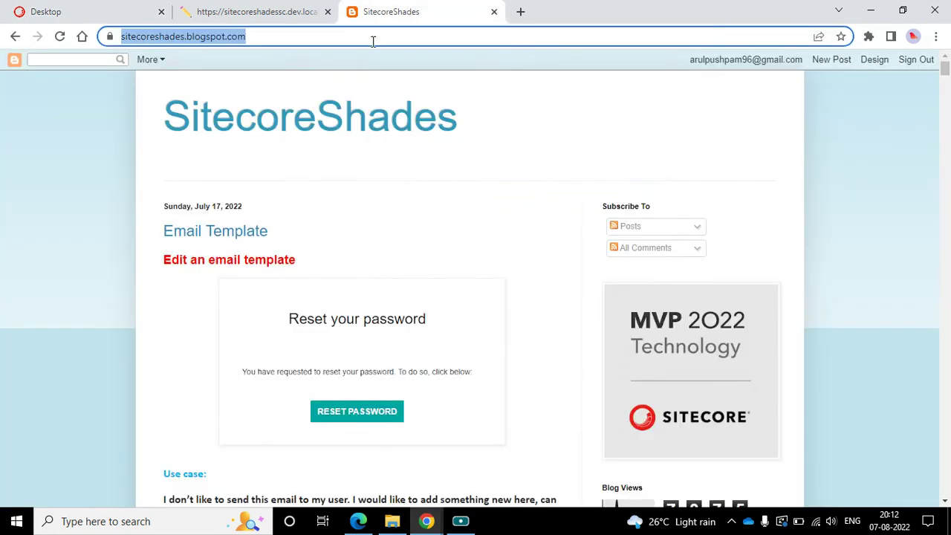
pyautogui.hotkey('ctrl', 'c')
pyautogui.click(44, 12)
pyautogui.click(431, 243)
pyautogui.hotkey('ctrl', 'v')
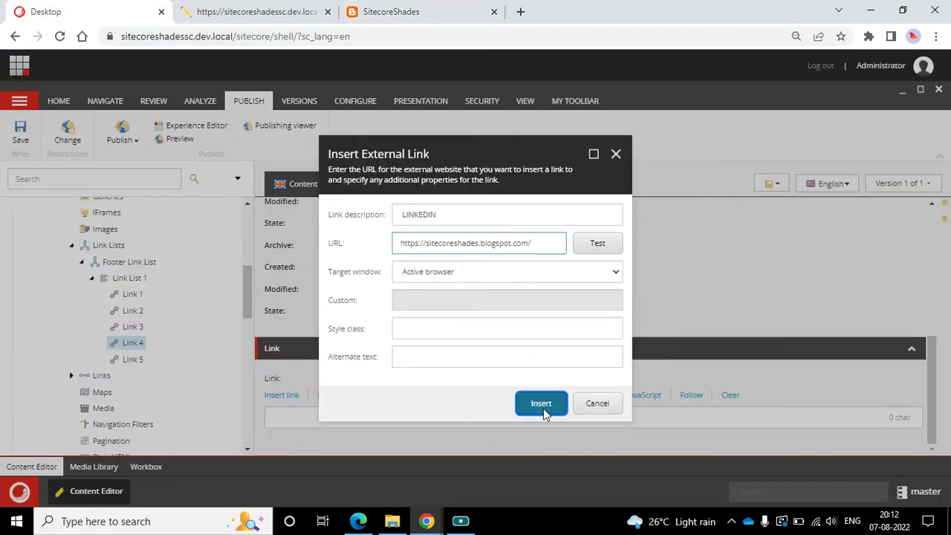
pyautogui.click(541, 403)
pyautogui.click(20, 132)
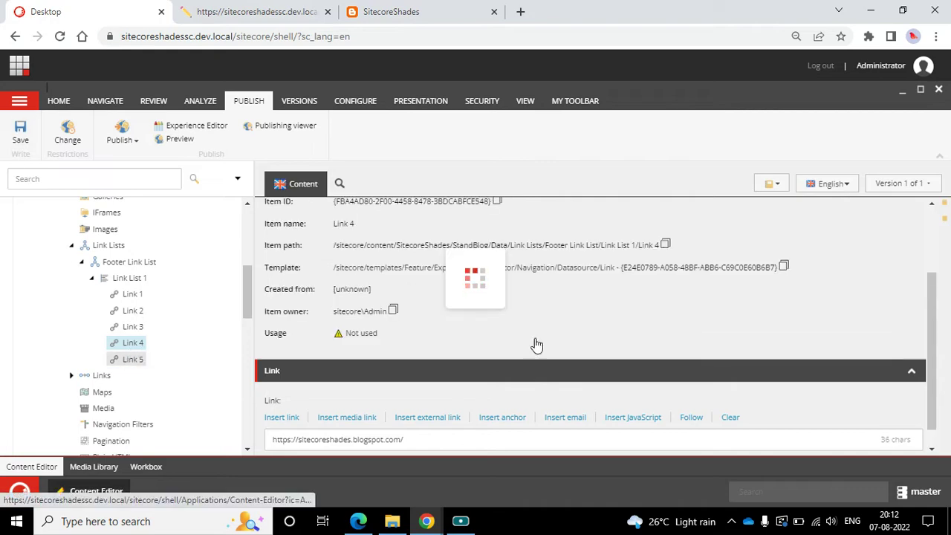
pyautogui.hotkey('alt', 'Tab')
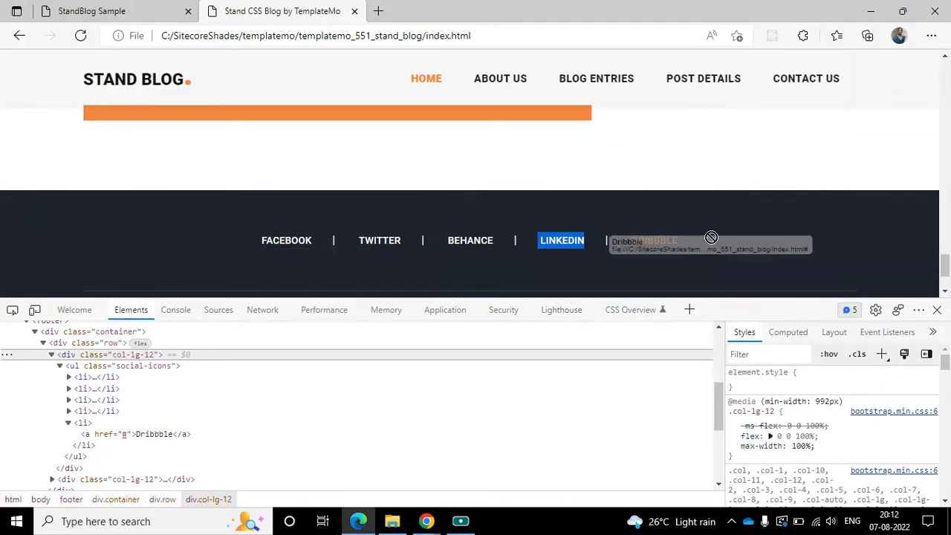
pyautogui.moveTo(631, 240); pyautogui.dragTo(679, 240)
pyautogui.hotkey('alt', 'Tab')
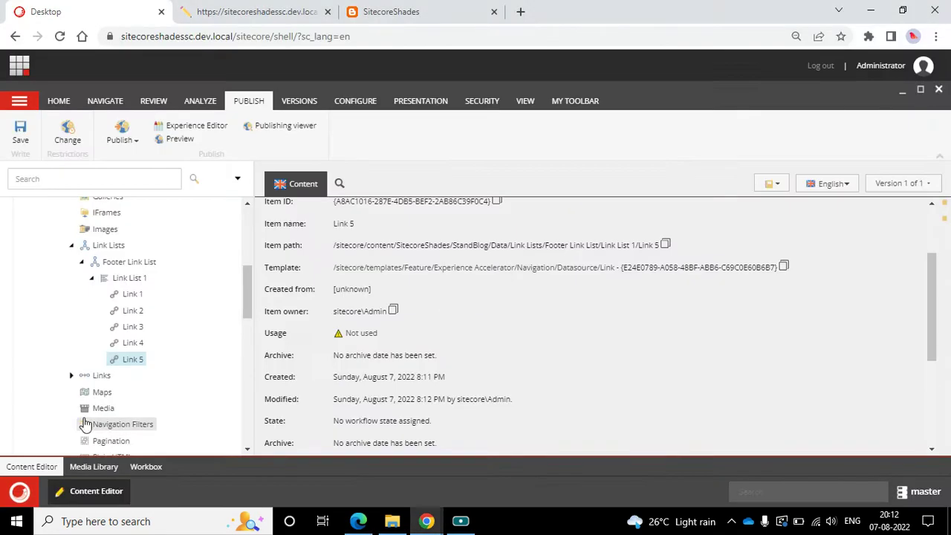
pyautogui.scroll(-5, 594, 322)
pyautogui.click(443, 396)
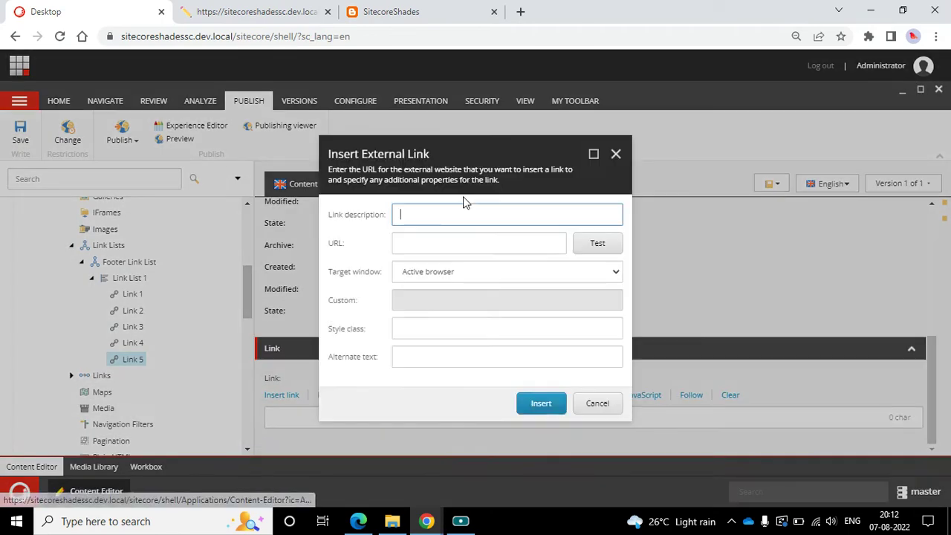
pyautogui.click(458, 213)
pyautogui.click(439, 9)
pyautogui.click(214, 8)
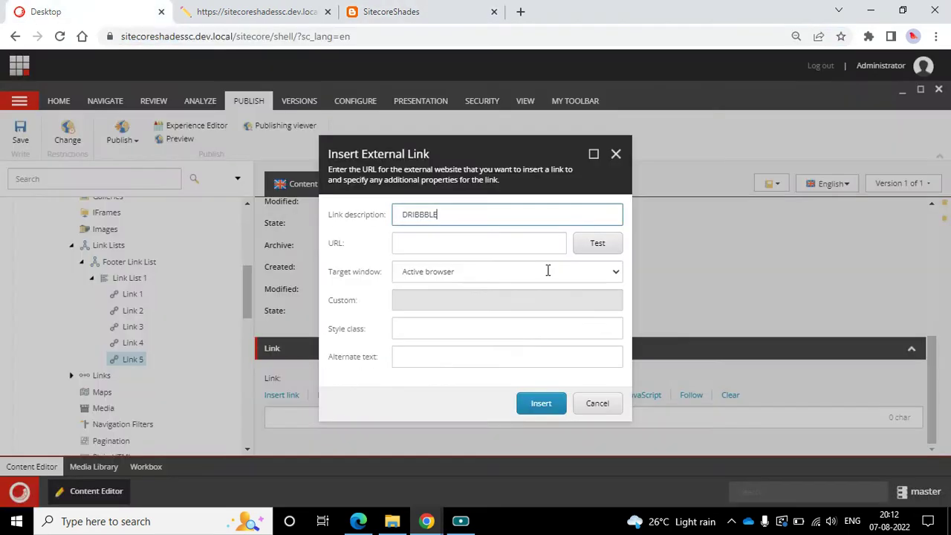
pyautogui.click(459, 245)
pyautogui.hotkey('ctrl', 'v')
pyautogui.click(542, 405)
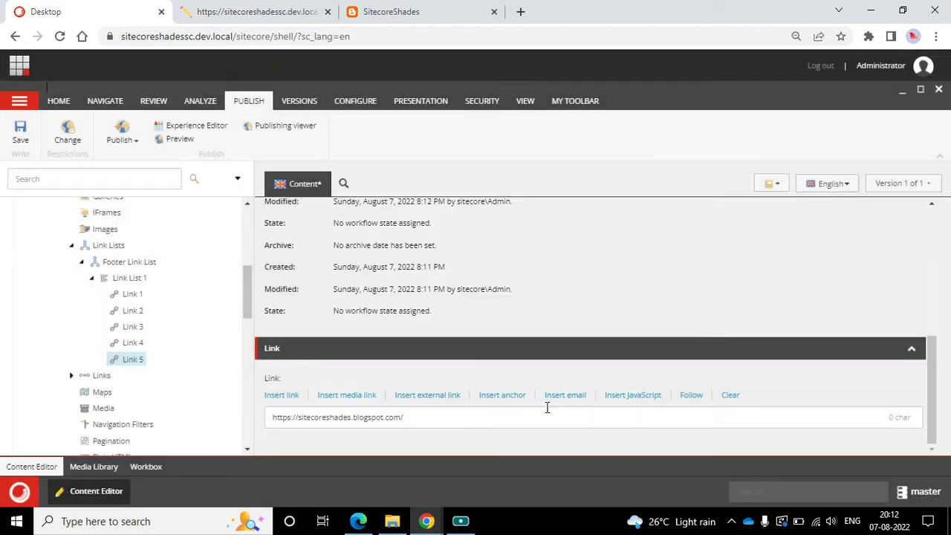
# Save Link 5 and reload the Footer design in the Experience Editor
pyautogui.click(20, 133)
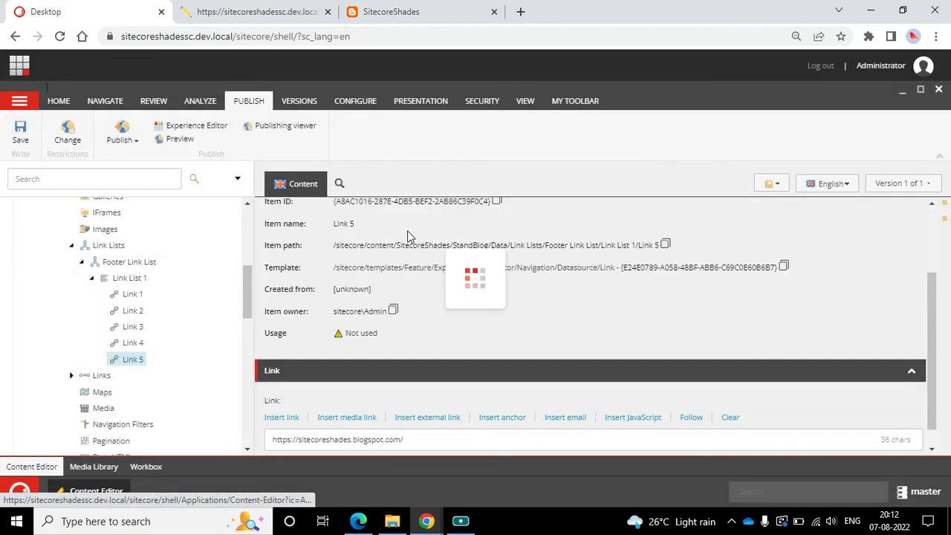
pyautogui.click(232, 7)
pyautogui.click(59, 35)
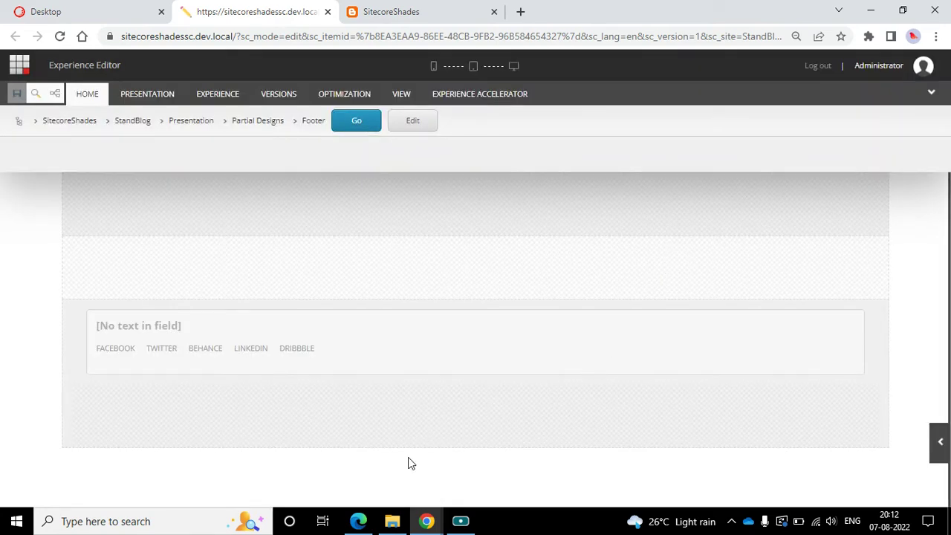
# Reload the StandBlog Sample page in Edge, then return to the Content Editor
pyautogui.click(359, 521)
pyautogui.click(84, 10)
pyautogui.click(80, 36)
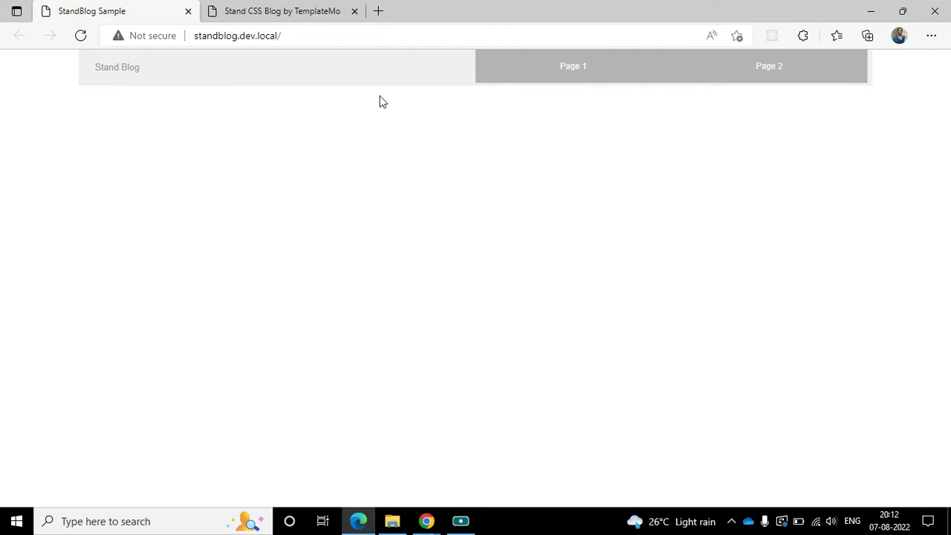
pyautogui.click(357, 458)
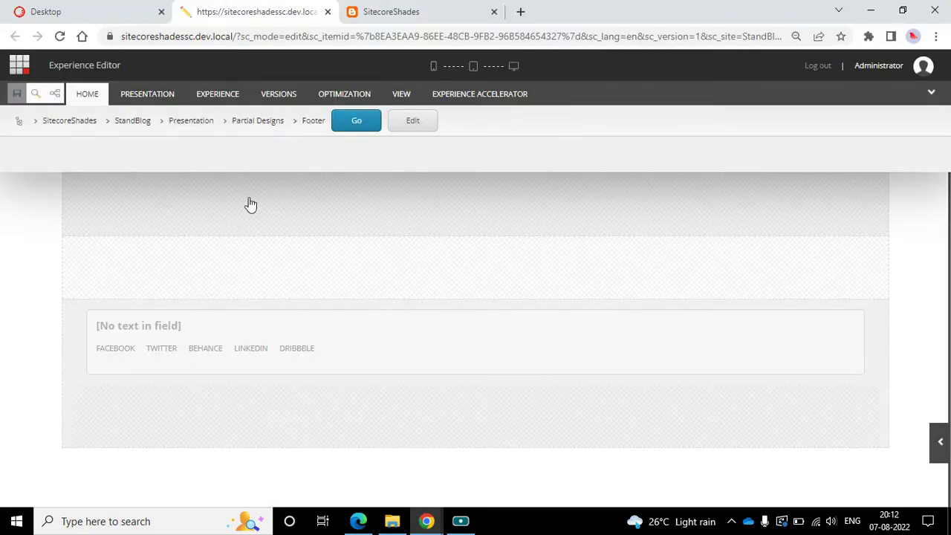
pyautogui.hotkey('ctrl', '1')
# Collapse Link Lists and open the Presentation > Page Designs > Home item
pyautogui.scroll(3, 179, 377)
pyautogui.click(71, 385)
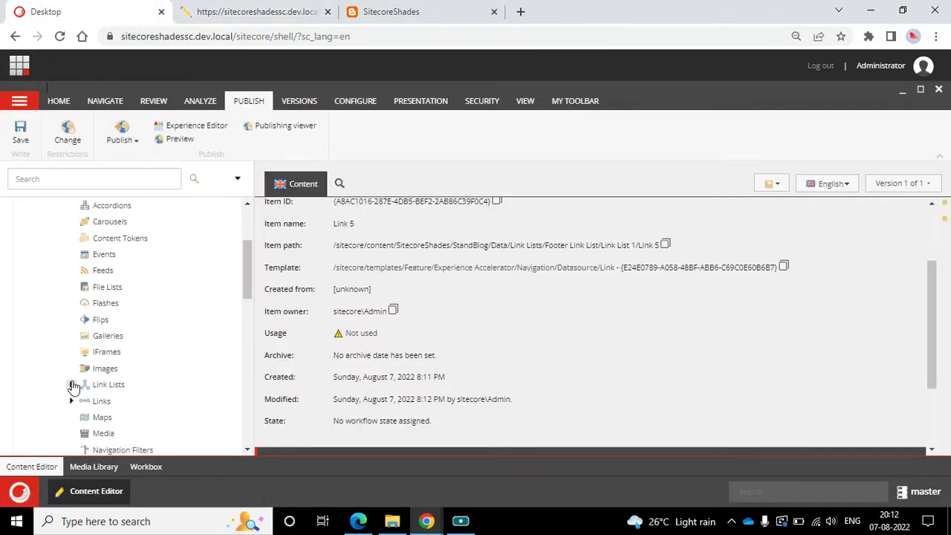
pyautogui.scroll(-8, 221, 299)
pyautogui.scroll(-4, 221, 298)
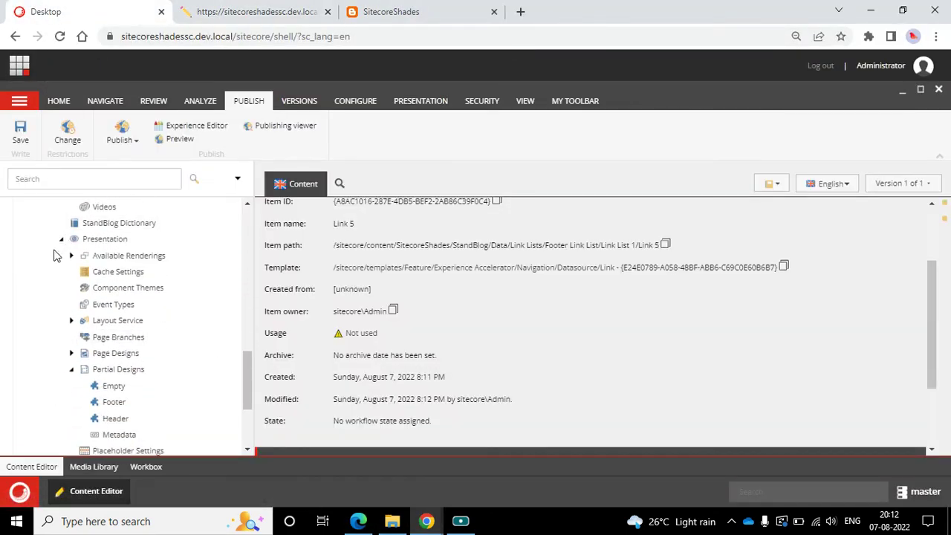
pyautogui.click(72, 284)
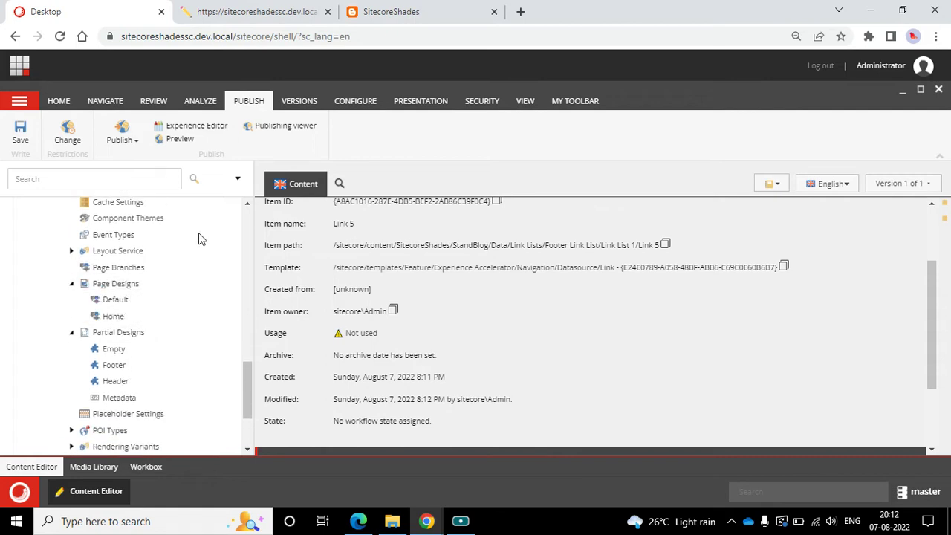
pyautogui.scroll(-2, 148, 260)
pyautogui.click(147, 250)
# Add Footer to Home's partial designs, save, and reload the StandBlog site
pyautogui.scroll(-4, 786, 264)
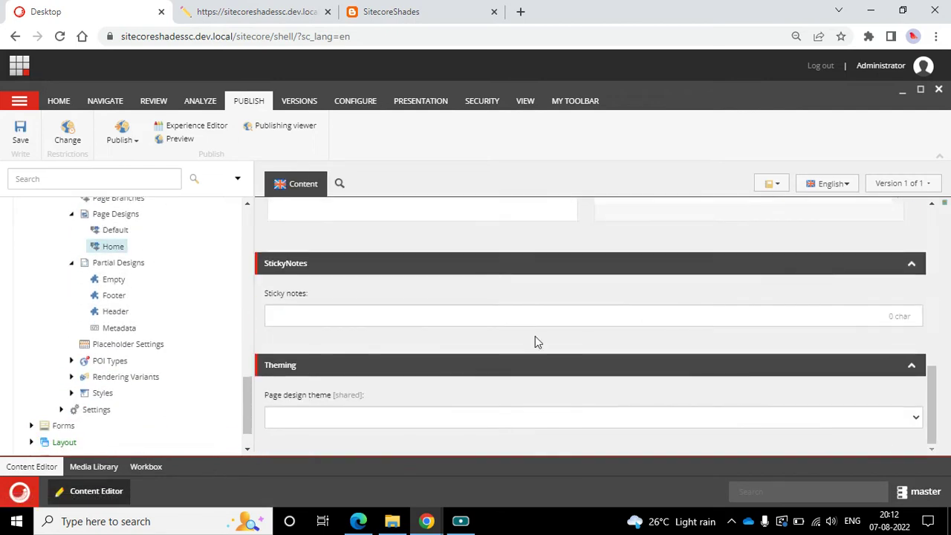
pyautogui.scroll(3, 483, 327)
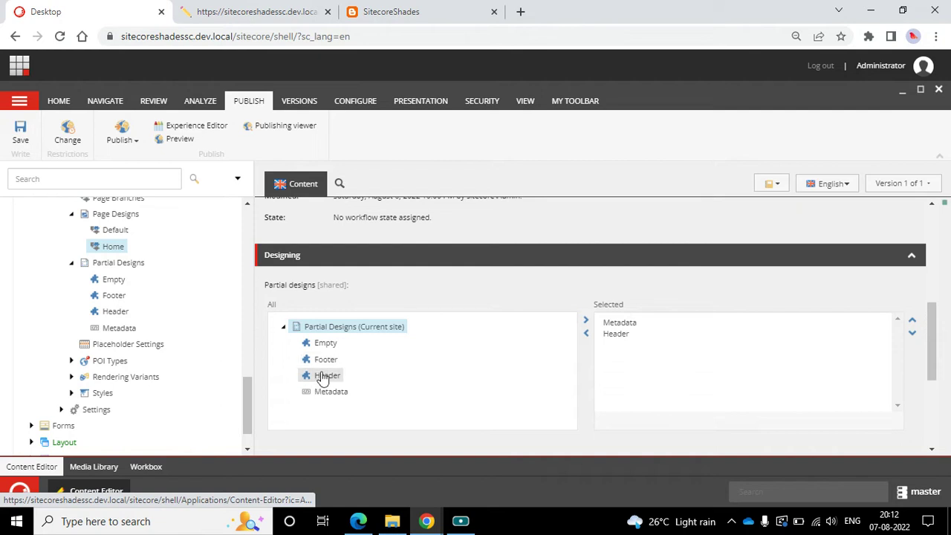
pyautogui.doubleClick(325, 359)
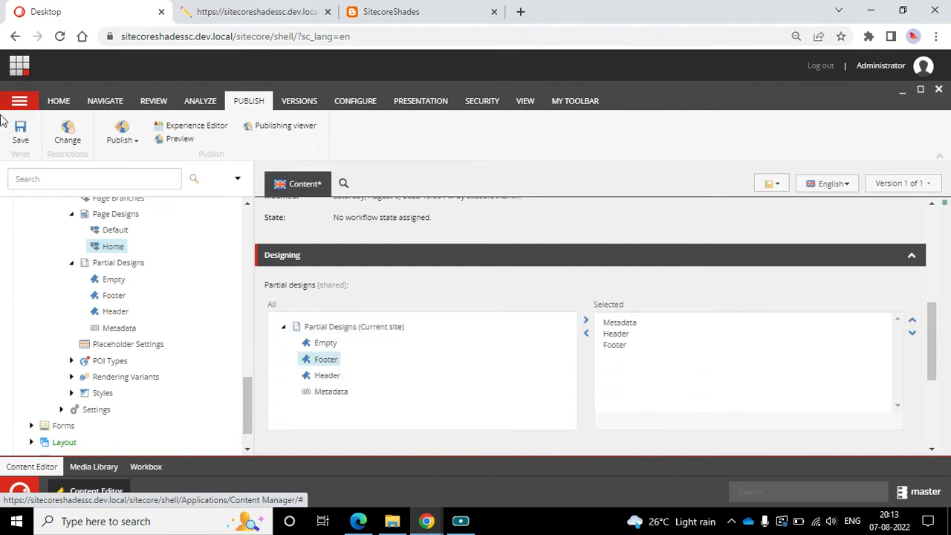
pyautogui.click(20, 133)
pyautogui.click(357, 521)
pyautogui.click(80, 35)
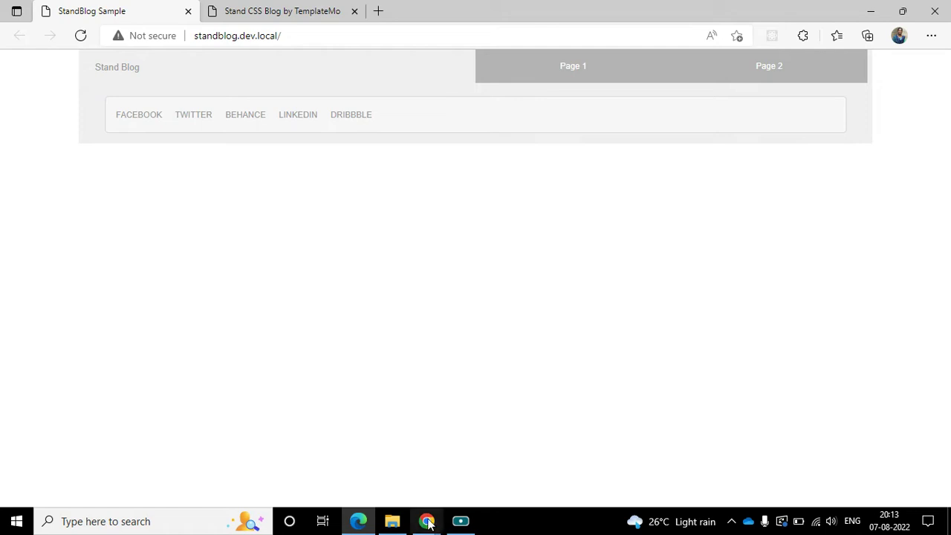
# On the TemplateMo reference page, close DevTools and examine the five footer link labels
pyautogui.click(293, 18)
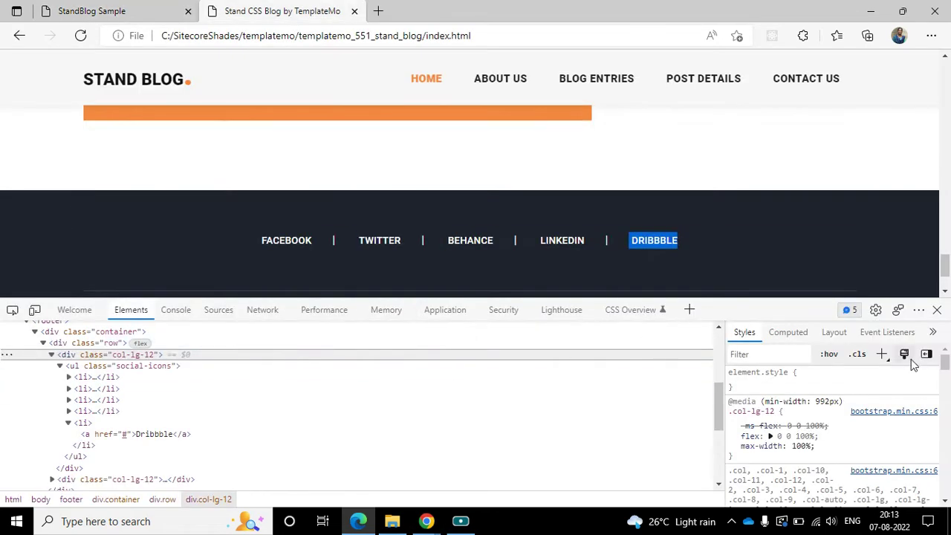
pyautogui.click(936, 310)
pyautogui.moveTo(81, 405); pyautogui.dragTo(111, 356)
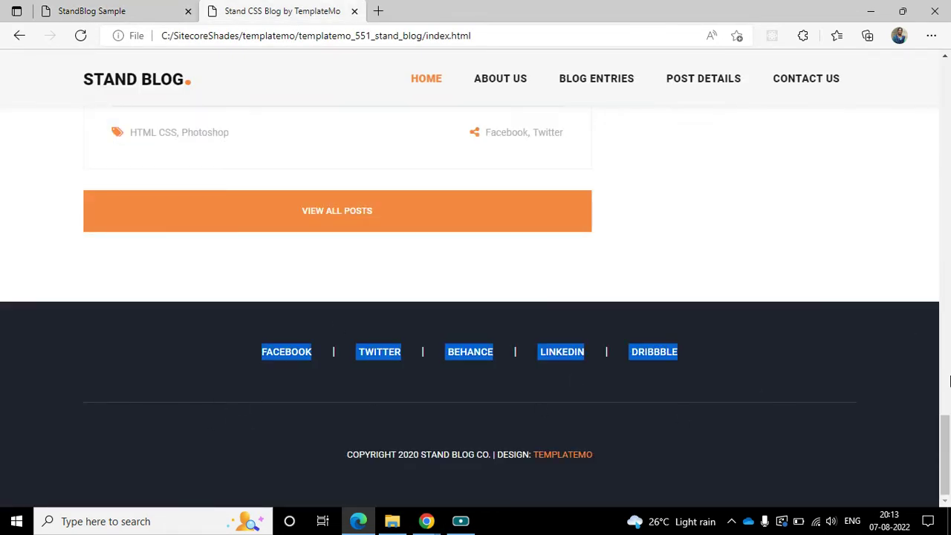
pyautogui.click(626, 451)
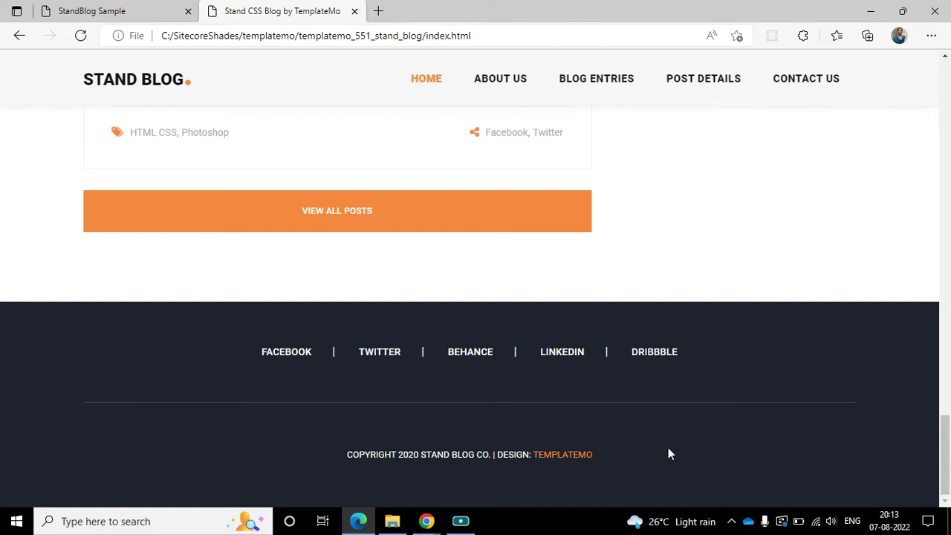
# Inspect the FACEBOOK link's markup, then return to the Experience Editor
pyautogui.rightClick(305, 353)
pyautogui.click(356, 334)
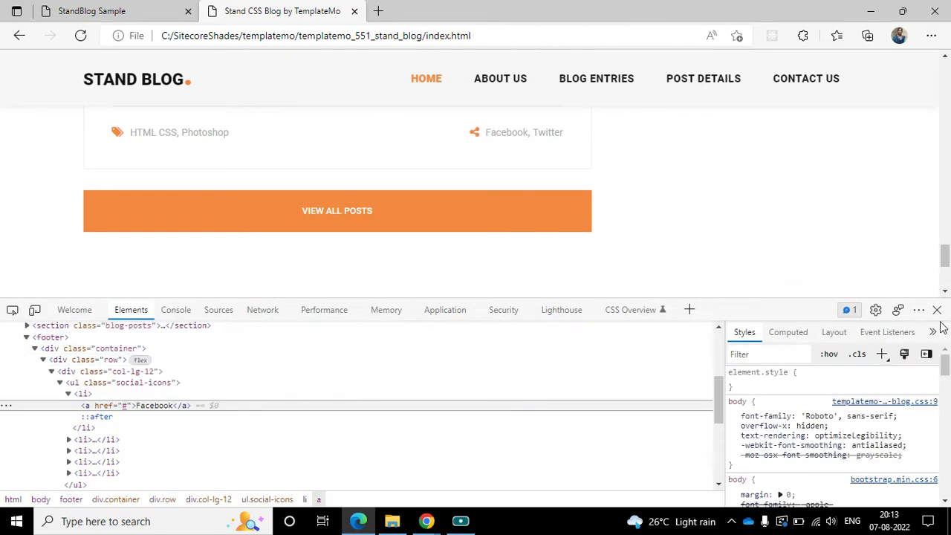
pyautogui.click(938, 310)
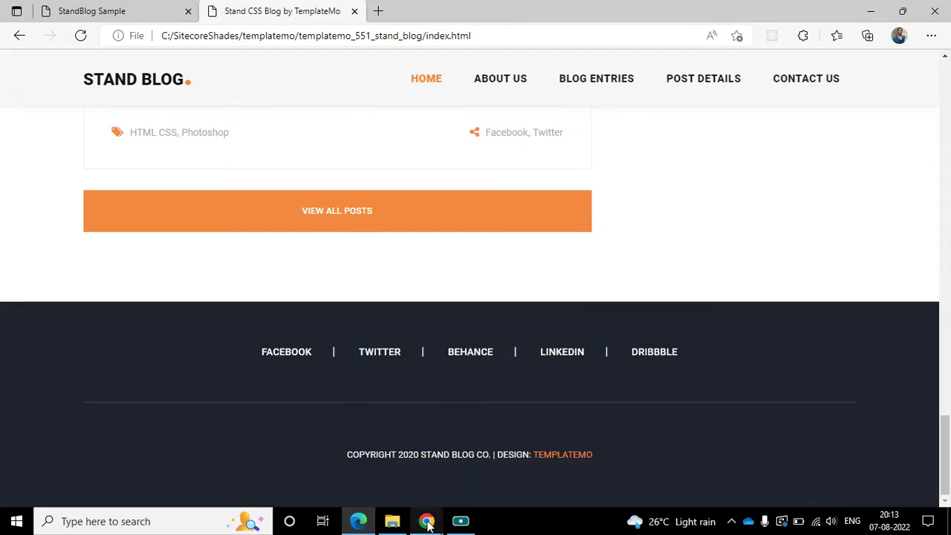
pyautogui.moveTo(427, 521)
pyautogui.click(349, 453)
pyautogui.click(294, 17)
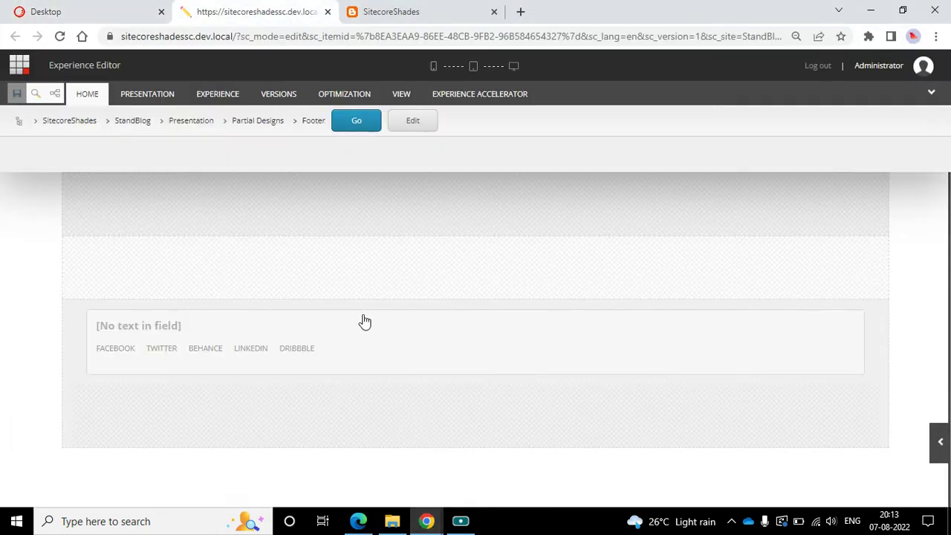
# Enable Align content center on the Link List rendering and save the Footer design
pyautogui.click(392, 335)
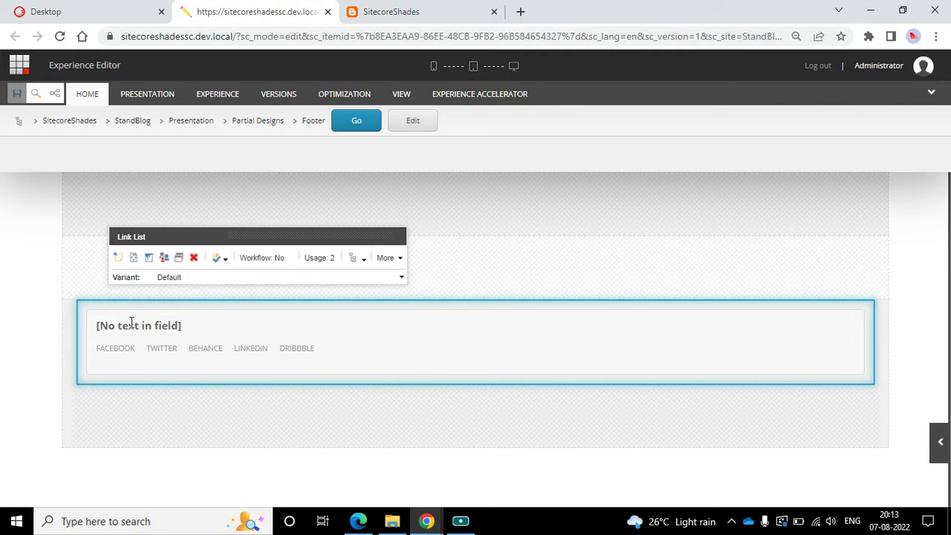
pyautogui.click(150, 258)
pyautogui.scroll(-2, 686, 266)
pyautogui.scroll(-5, 569, 290)
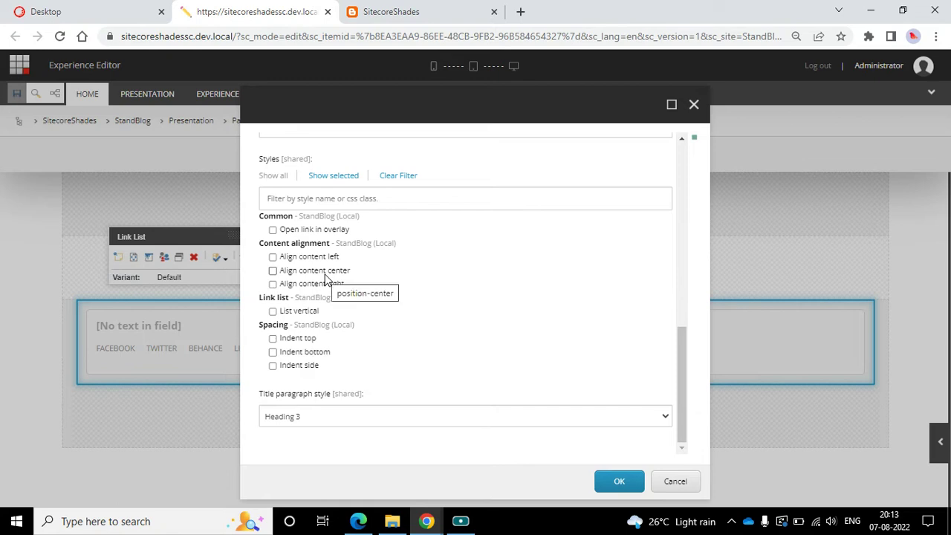
pyautogui.click(325, 272)
pyautogui.click(612, 482)
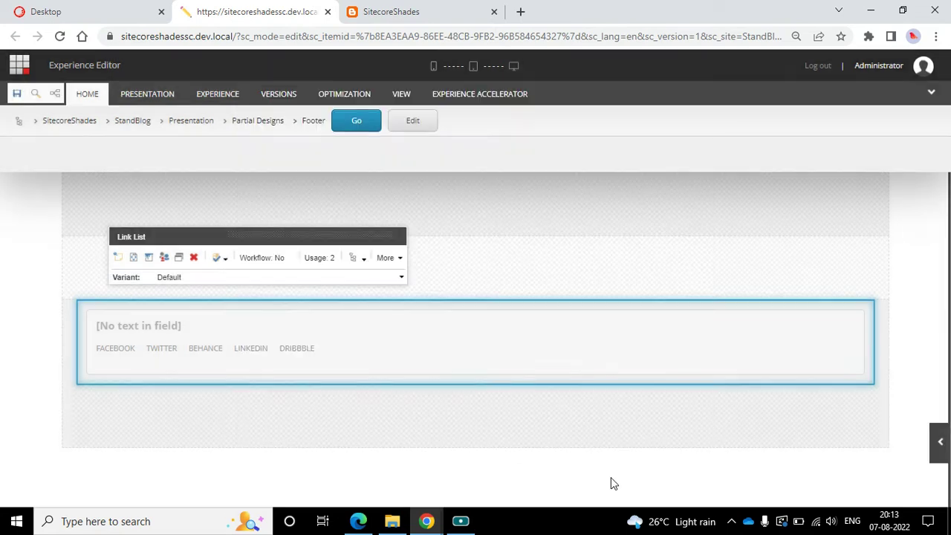
pyautogui.click(17, 96)
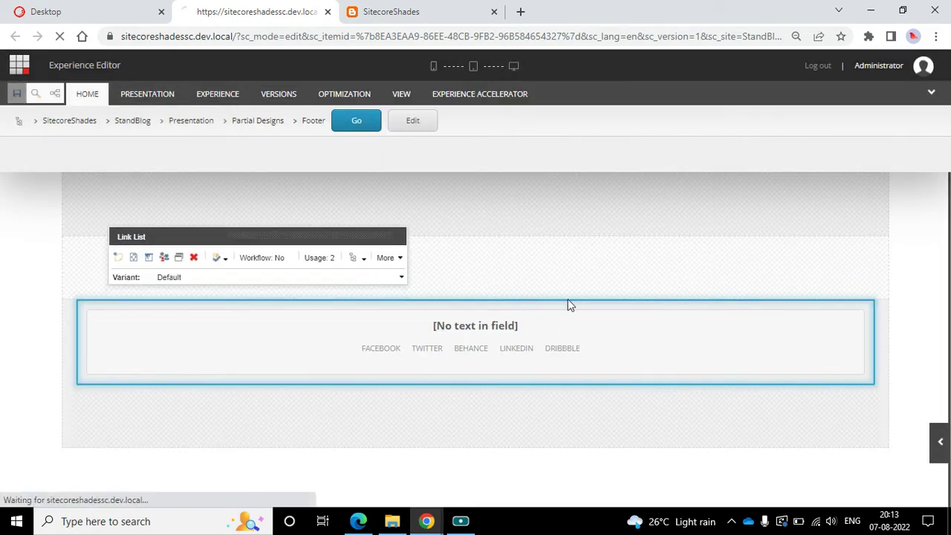
pyautogui.click(359, 523)
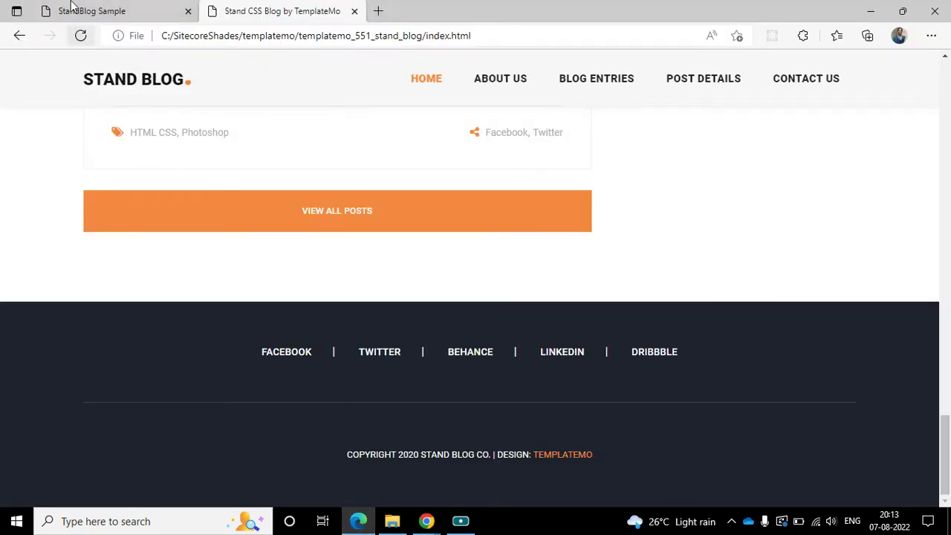
# Reload the StandBlog Sample page to check centring, then select the empty footer row
pyautogui.click(74, 11)
pyautogui.click(80, 36)
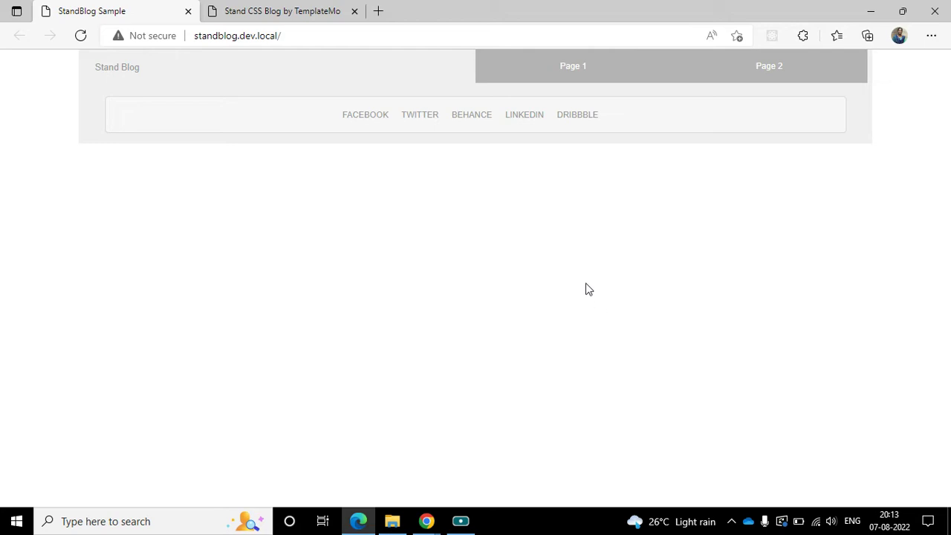
pyautogui.click(289, 16)
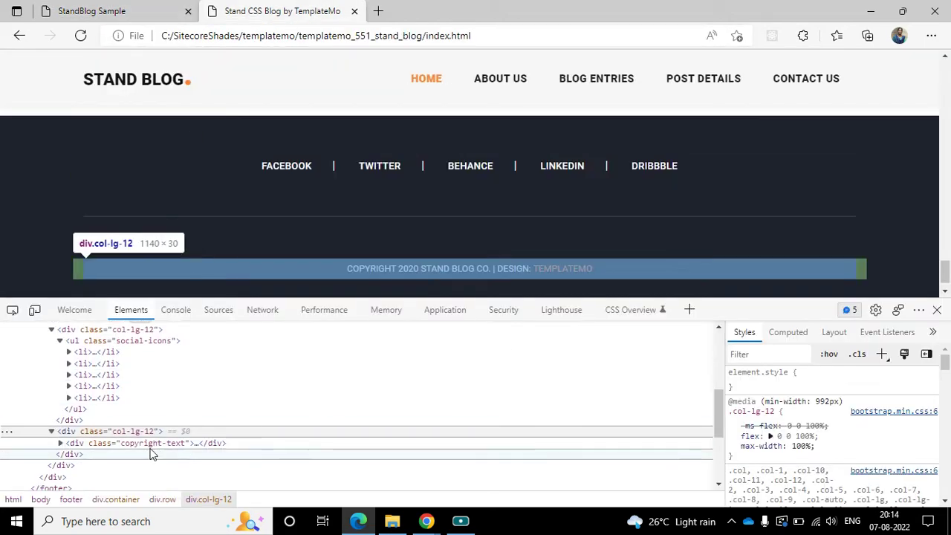
pyautogui.click(427, 521)
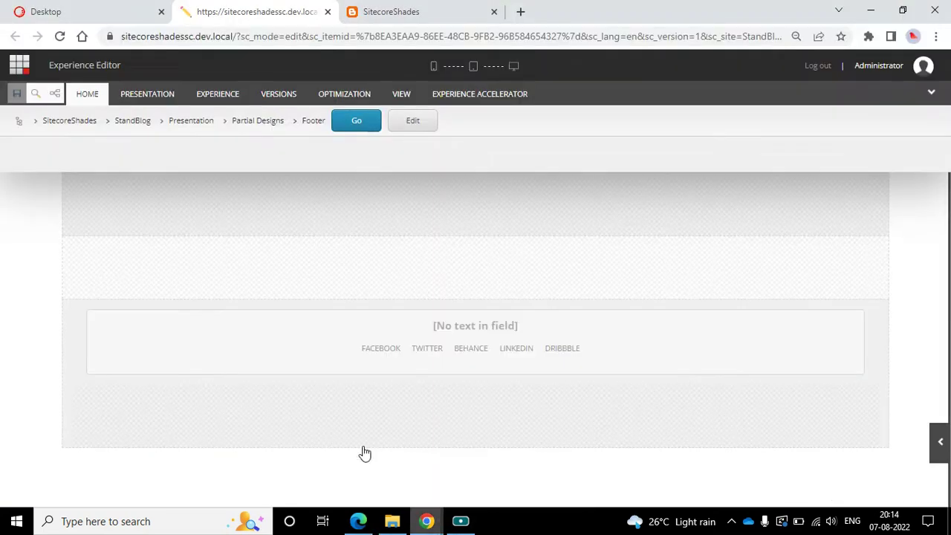
pyautogui.click(538, 424)
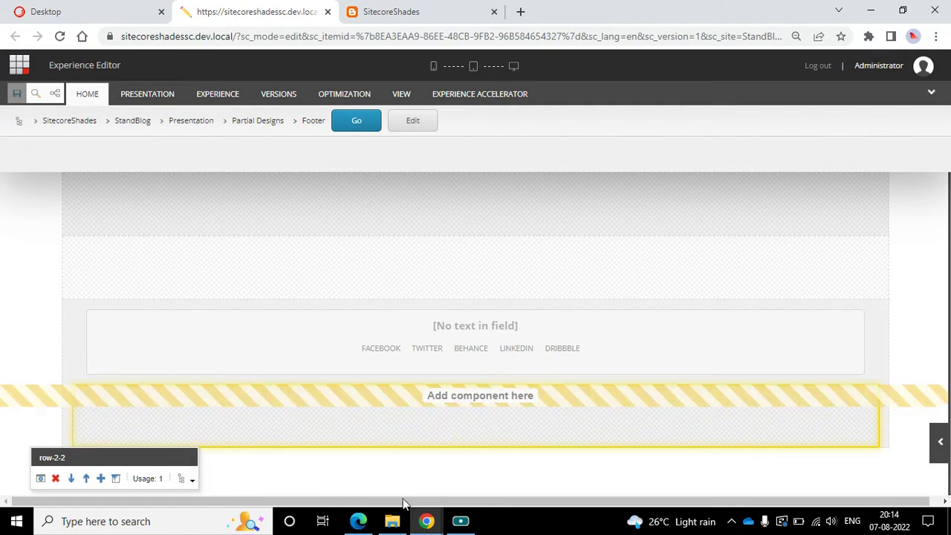
# Collapse the template's social links and copyright column nodes, then select the footer Link List
pyautogui.click(358, 521)
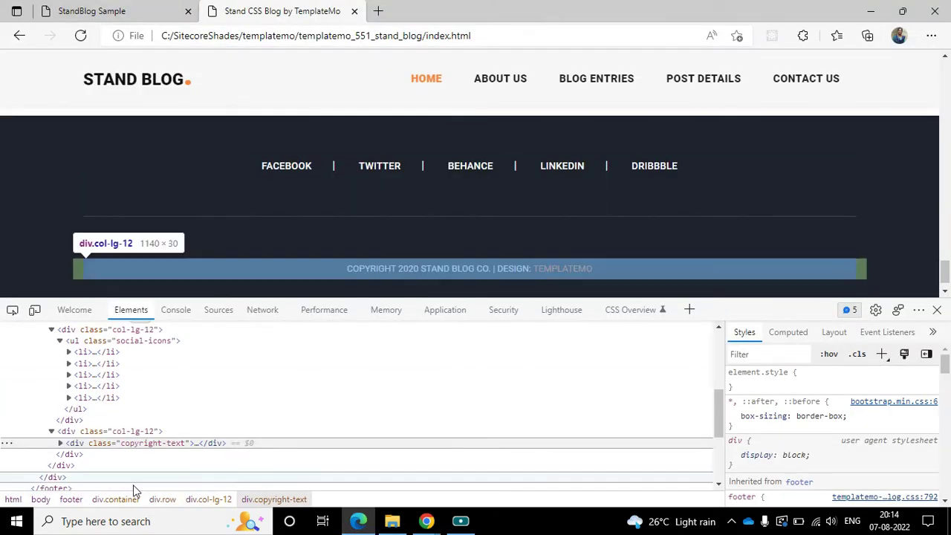
pyautogui.scroll(2, 219, 412)
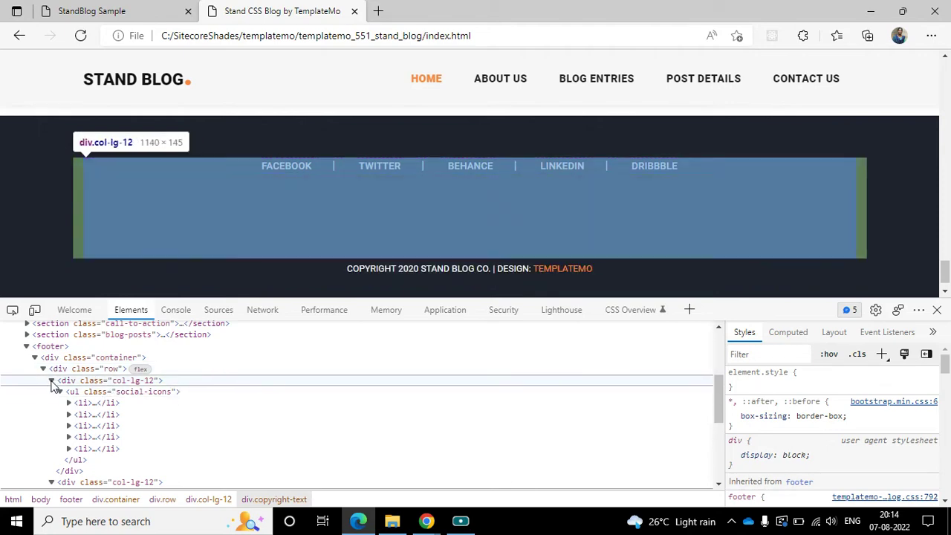
pyautogui.click(52, 381)
pyautogui.click(107, 382)
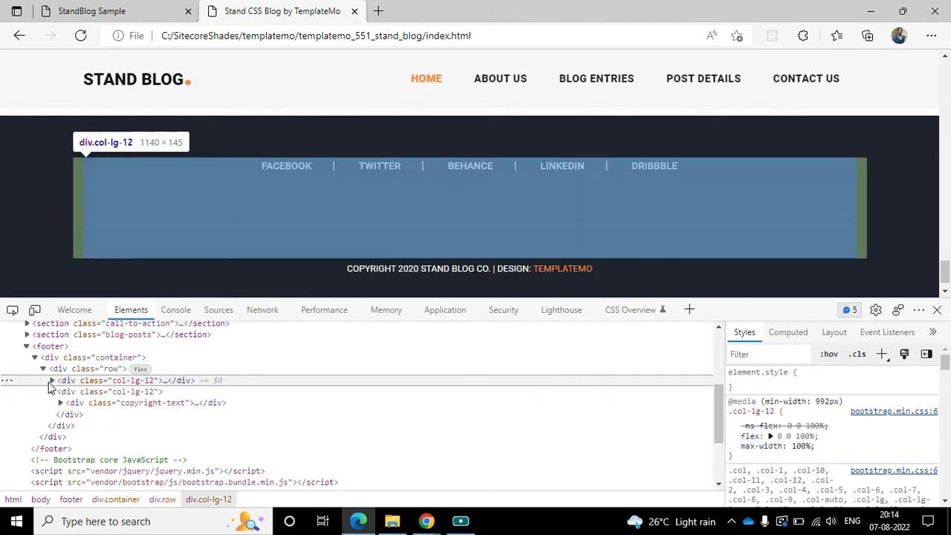
pyautogui.click(52, 392)
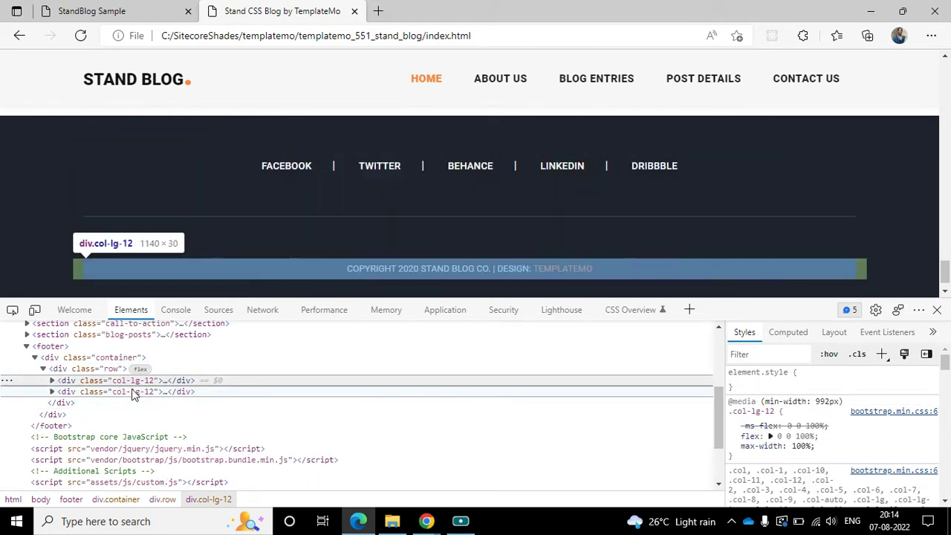
pyautogui.click(349, 452)
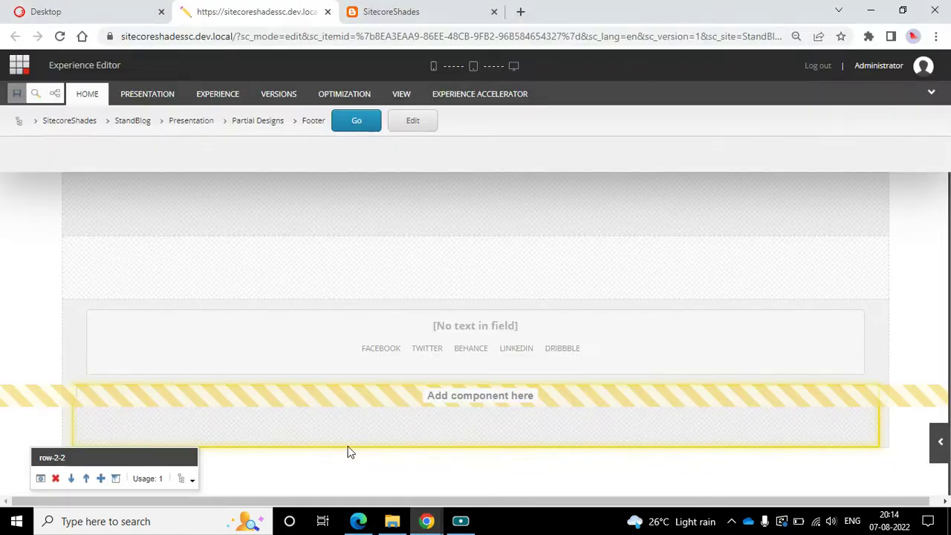
pyautogui.click(402, 342)
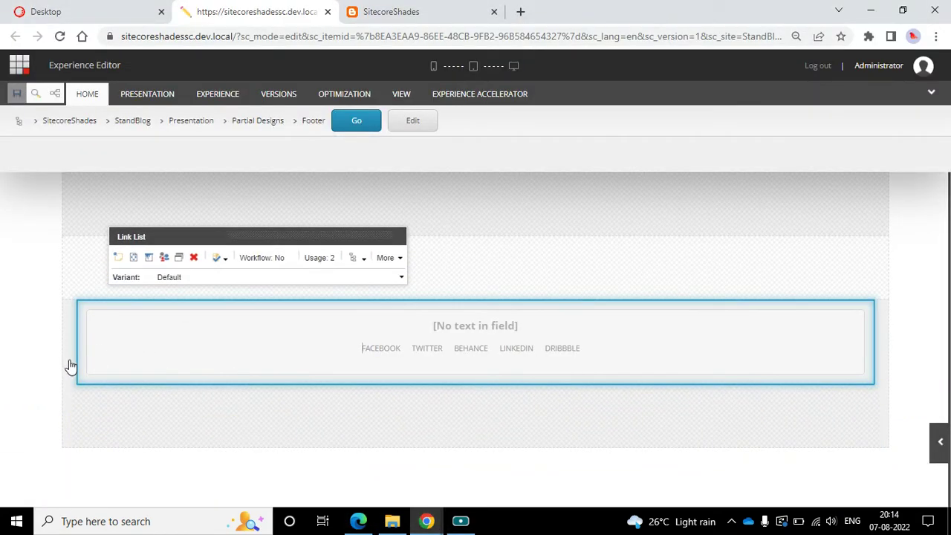
# Insert a Splitter (Columns) from Page Structure below the row-1-2 links row
pyautogui.click(364, 258)
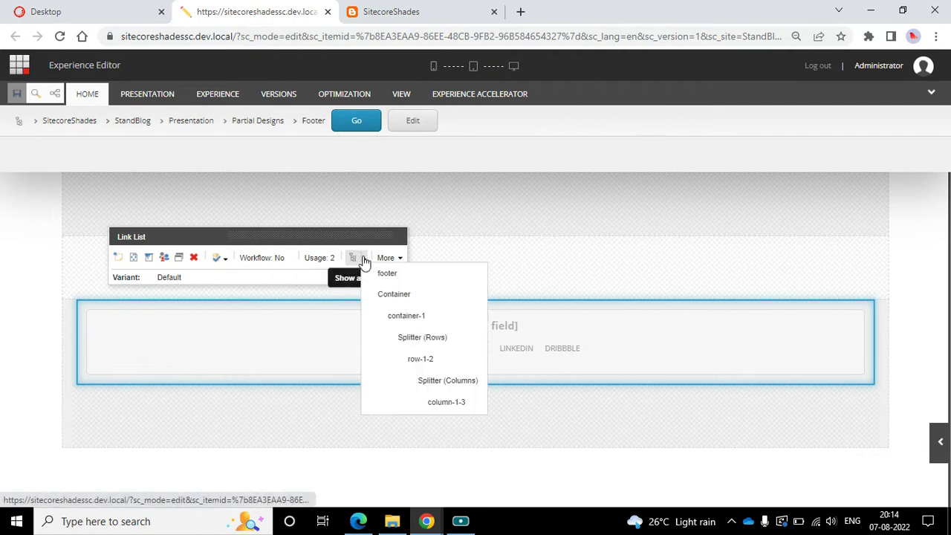
pyautogui.click(429, 371)
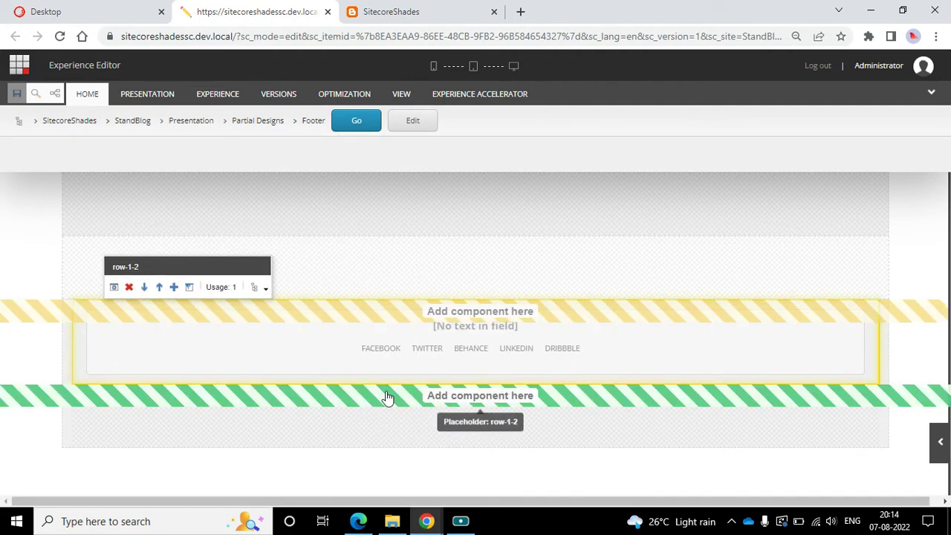
pyautogui.click(406, 398)
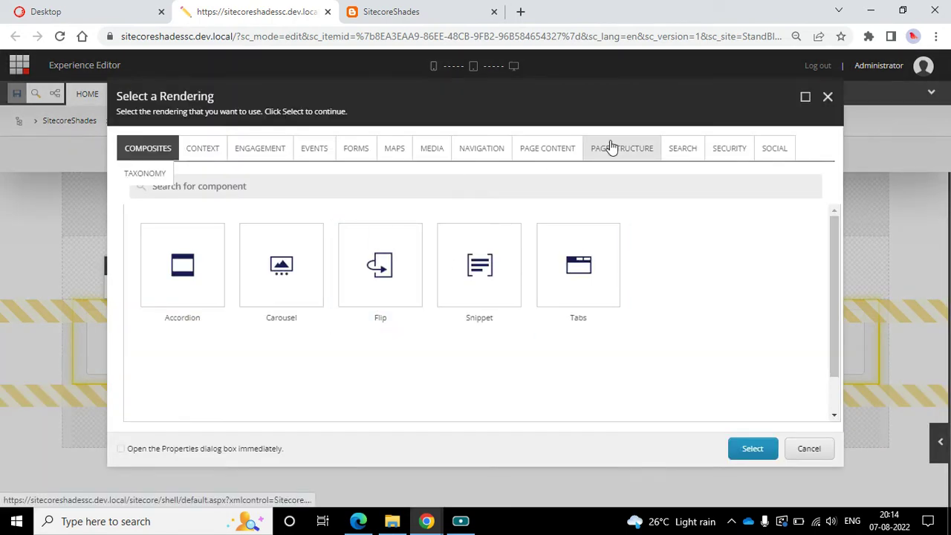
pyautogui.click(610, 148)
pyautogui.click(582, 300)
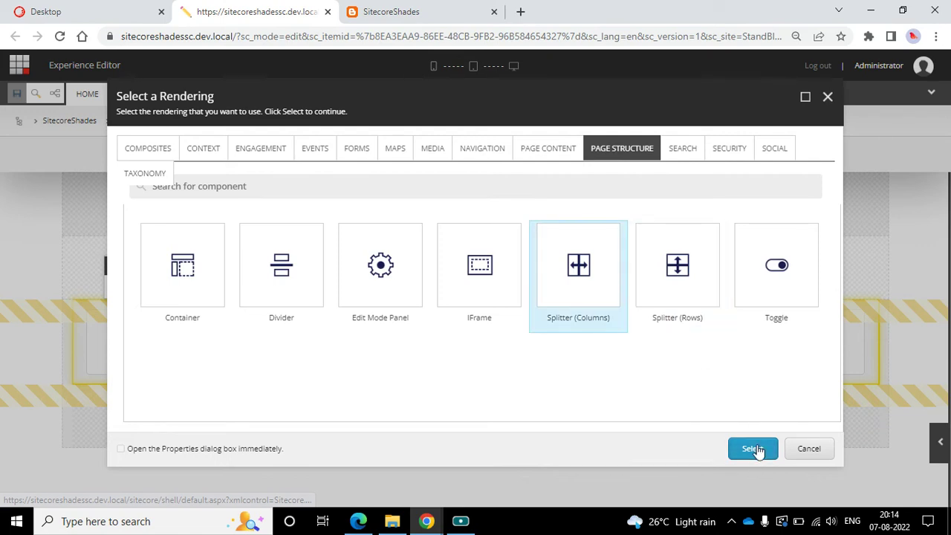
pyautogui.click(754, 450)
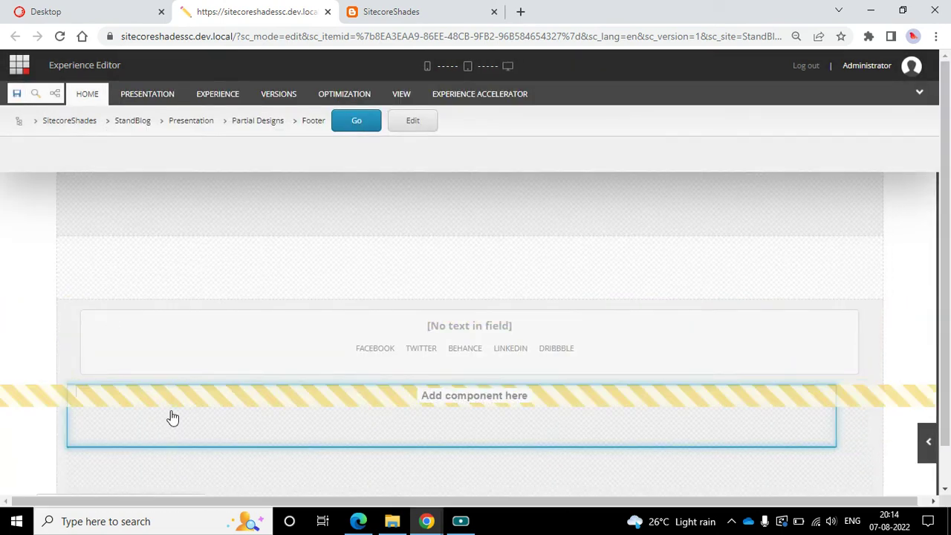
# Remove the splitter's second column and size the remaining one 12 on Compact Phones and Laptops
pyautogui.click(578, 442)
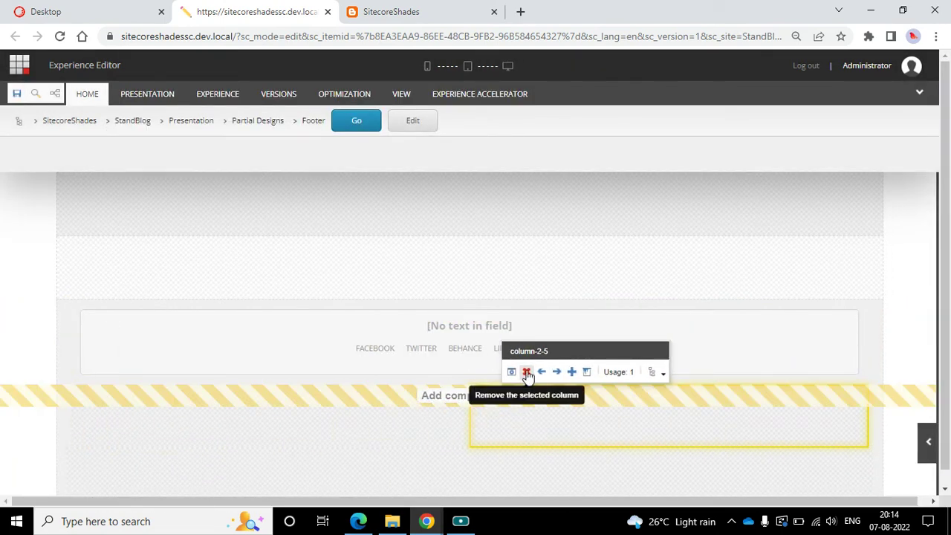
pyautogui.click(319, 424)
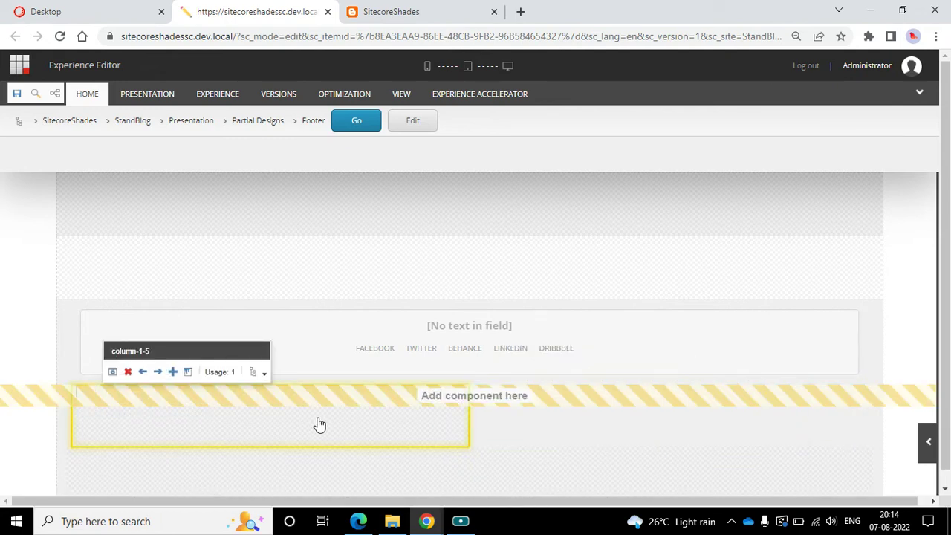
pyautogui.click(187, 371)
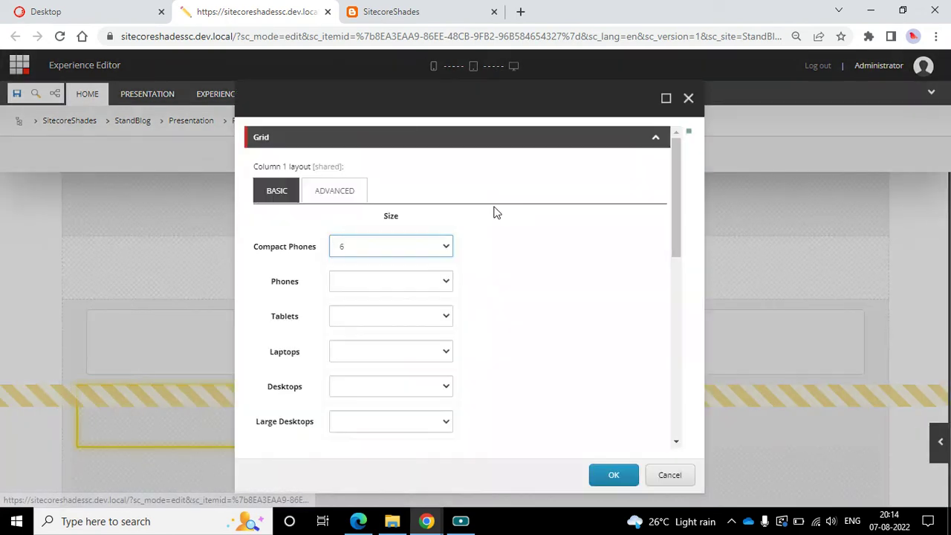
pyautogui.click(414, 247)
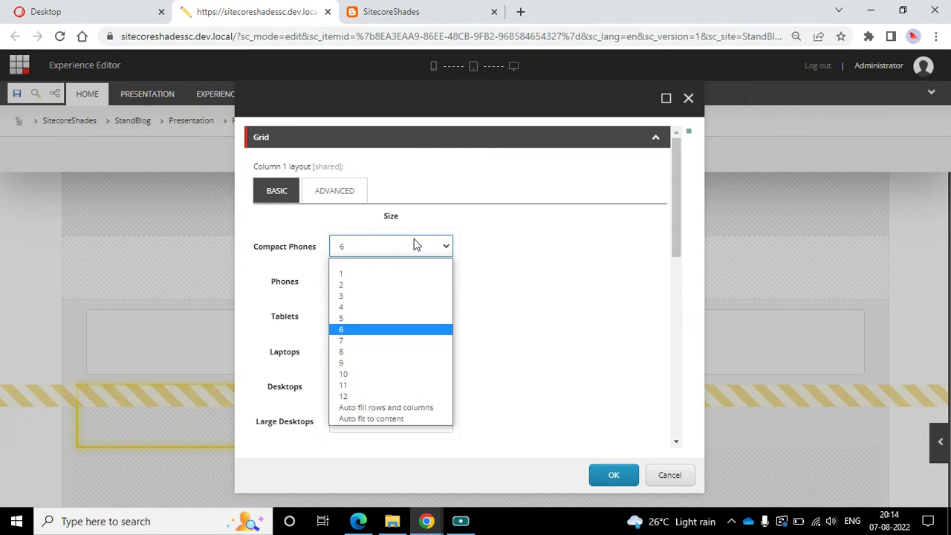
pyautogui.click(344, 396)
pyautogui.click(389, 344)
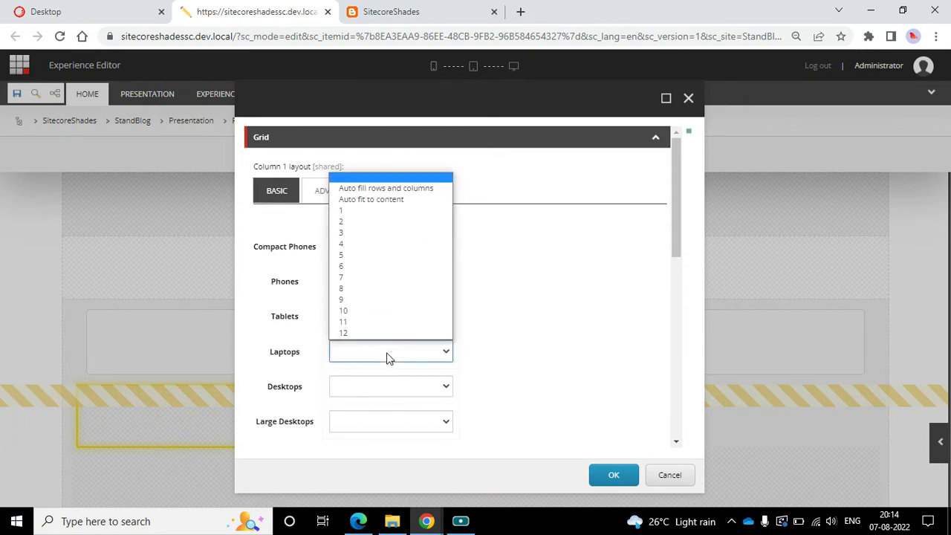
pyautogui.click(363, 334)
pyautogui.click(608, 474)
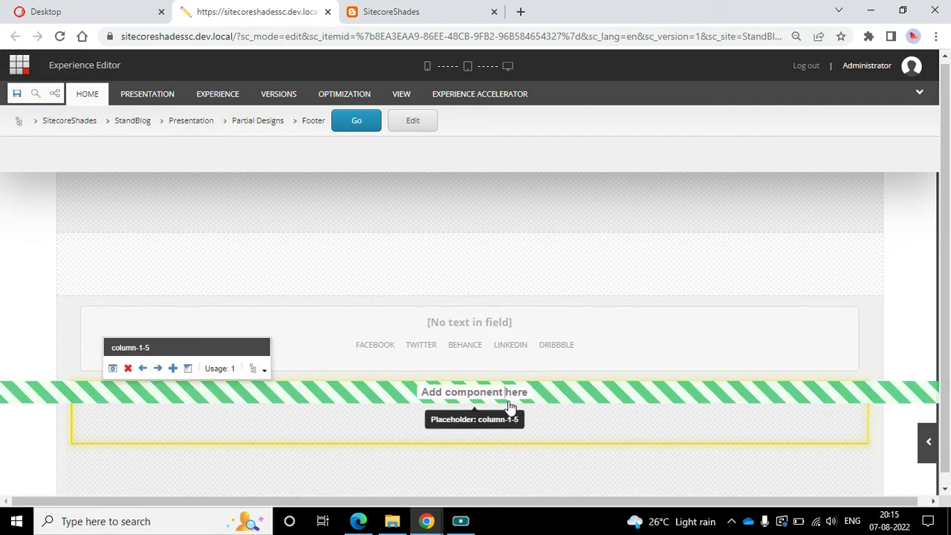
# Insert a Rich Text rendering, found by searching 'rich', into the empty footer column
pyautogui.click(508, 418)
pyautogui.click(372, 195)
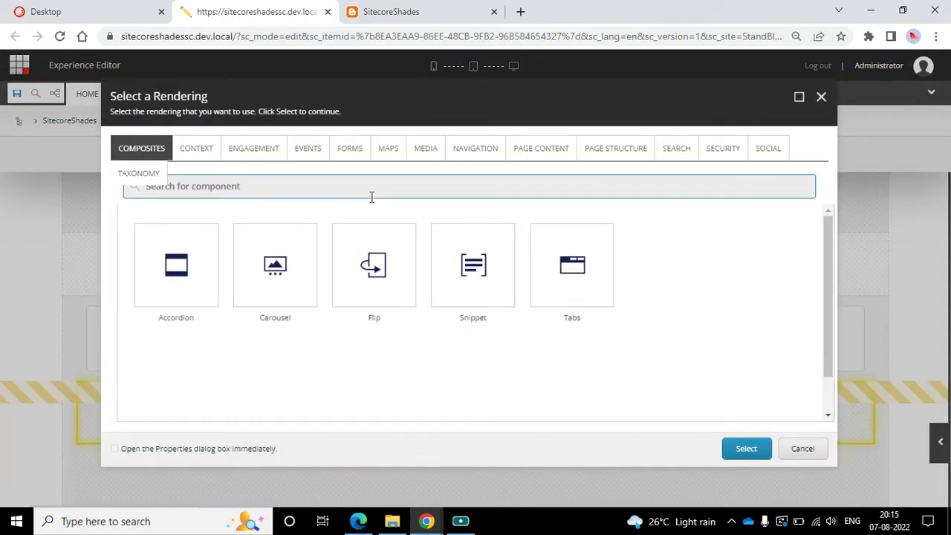
pyautogui.write('rich')
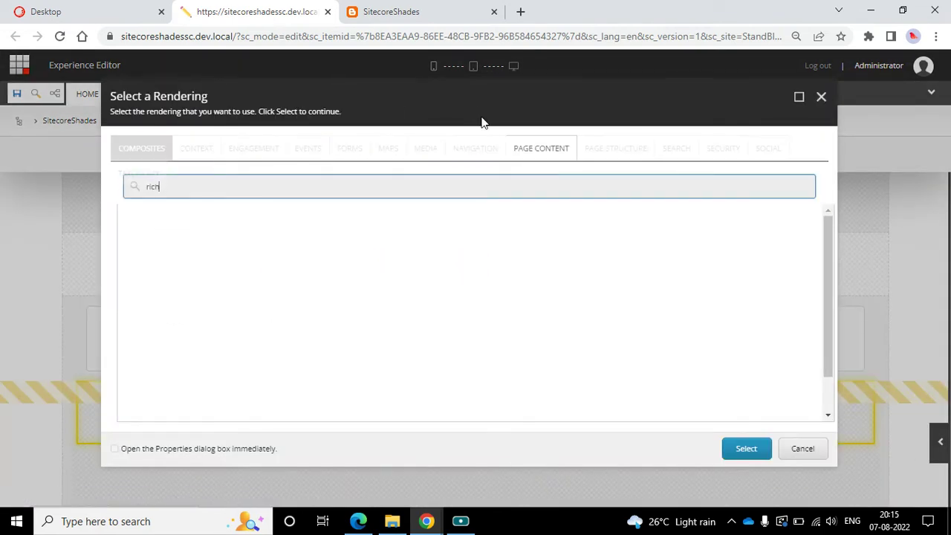
pyautogui.click(531, 149)
pyautogui.click(156, 314)
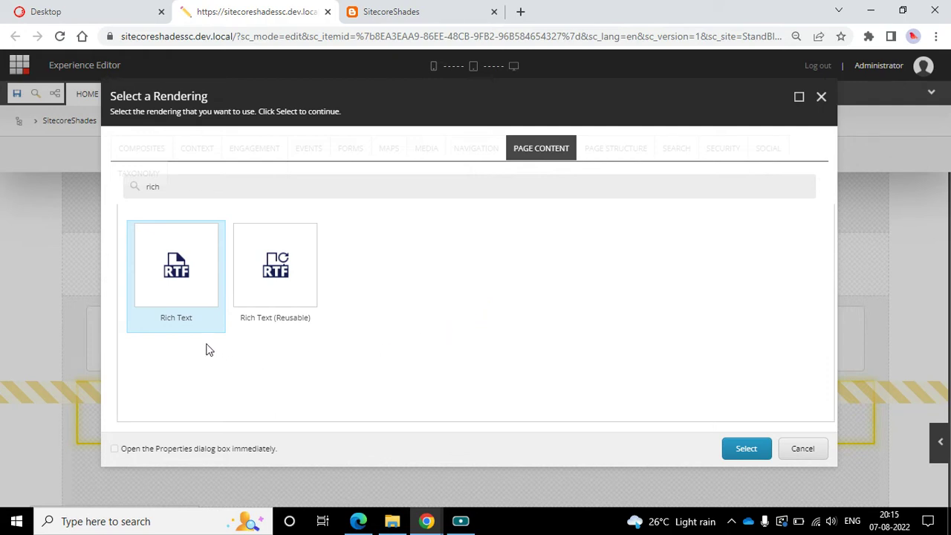
pyautogui.click(749, 448)
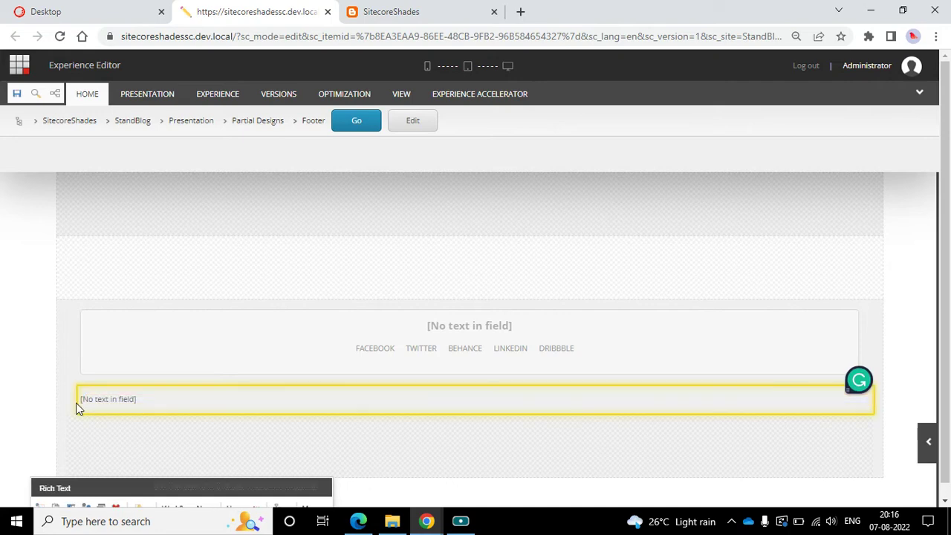
# Select the new empty Rich Text field and save the footer design
pyautogui.click(77, 403)
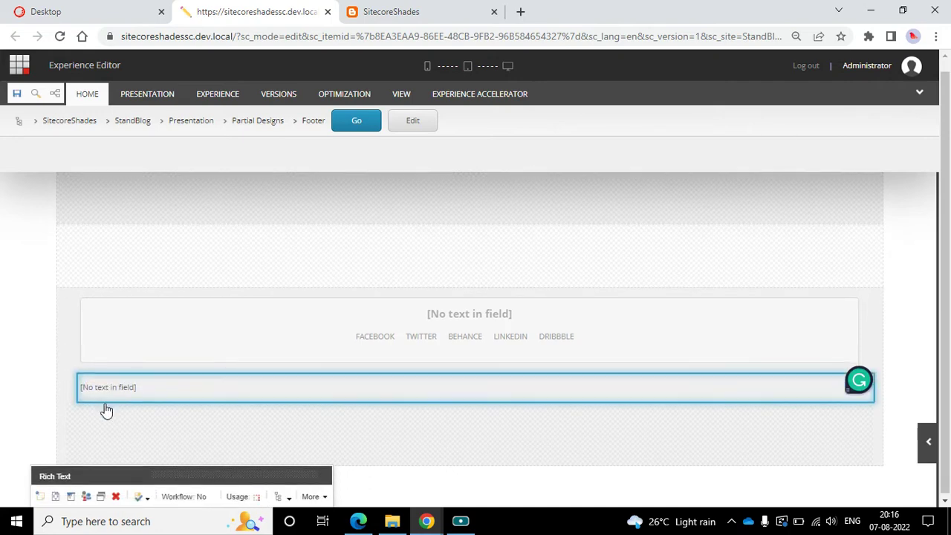
pyautogui.click(116, 400)
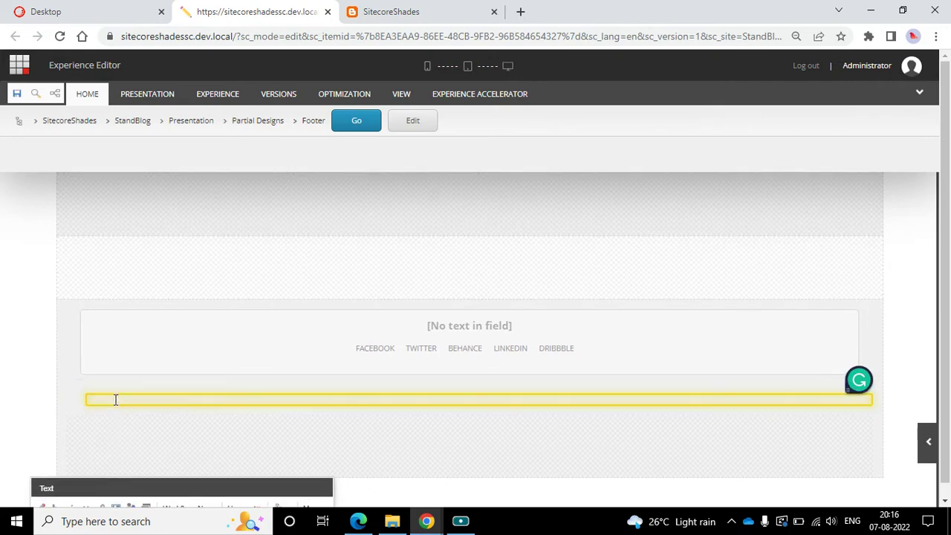
pyautogui.click(16, 94)
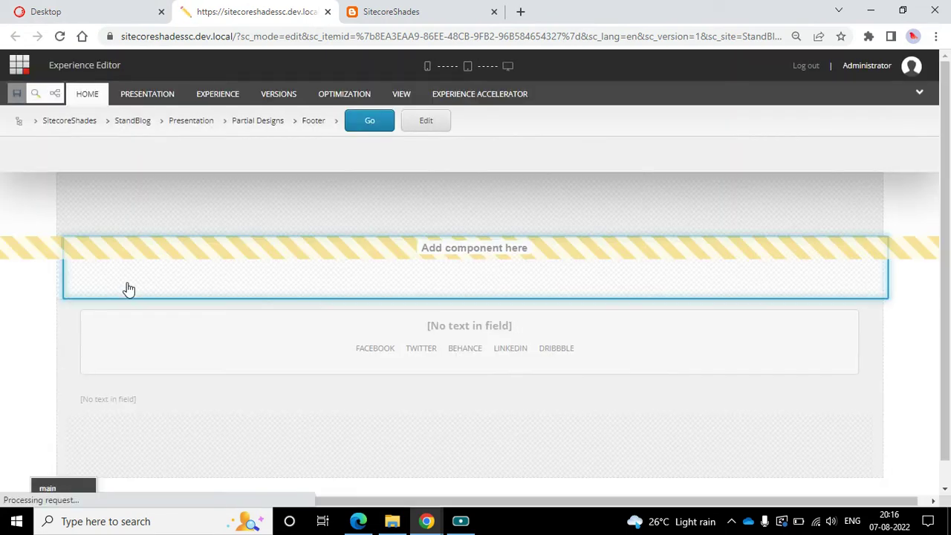
pyautogui.click(123, 400)
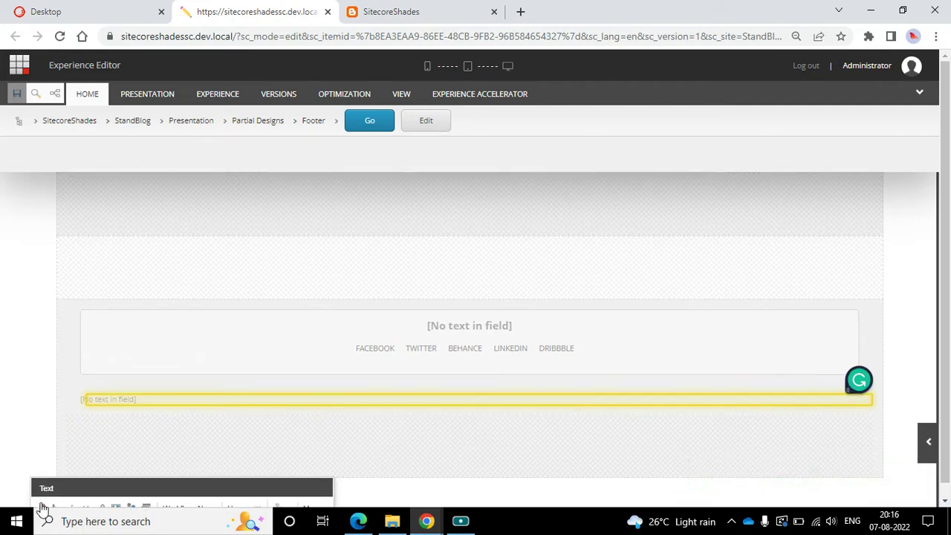
pyautogui.click(133, 399)
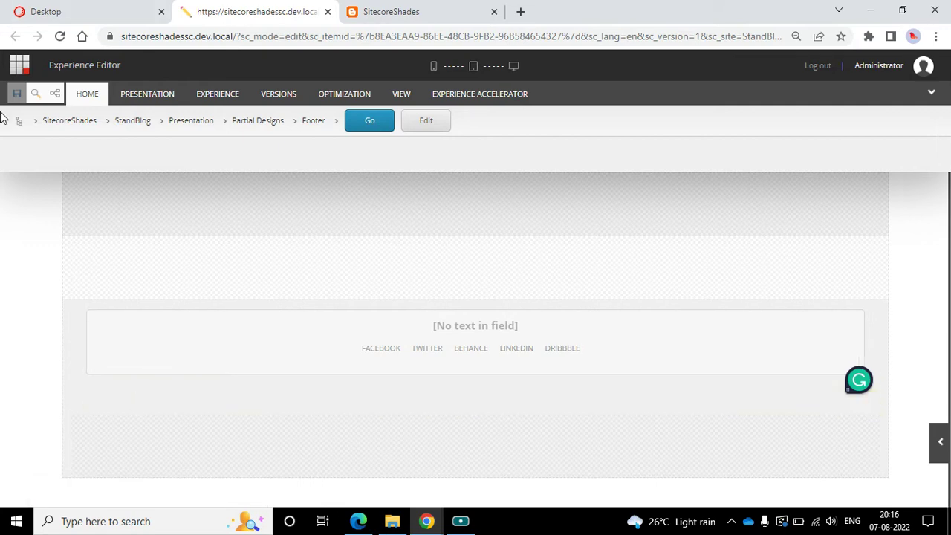
# Zoom the browser page out to 80%
pyautogui.click(937, 37)
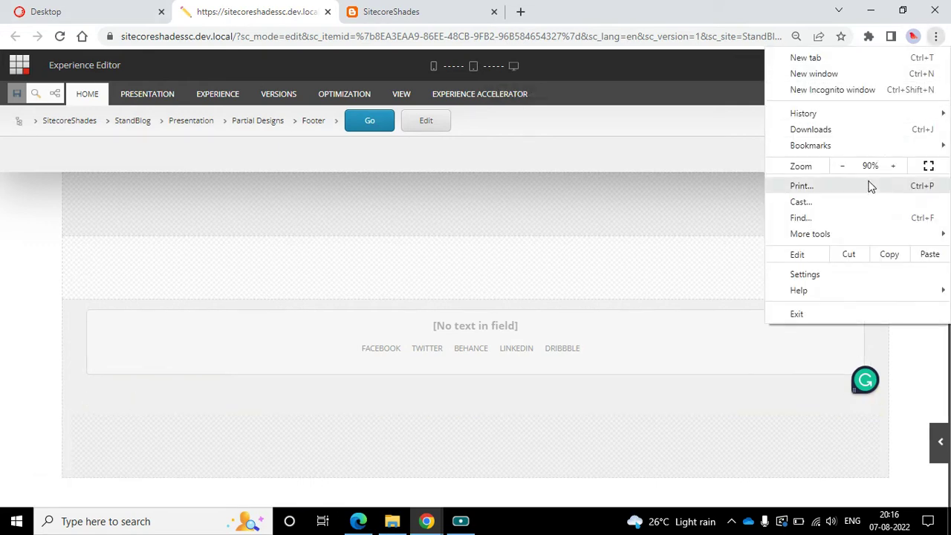
pyautogui.click(843, 166)
pyautogui.click(145, 405)
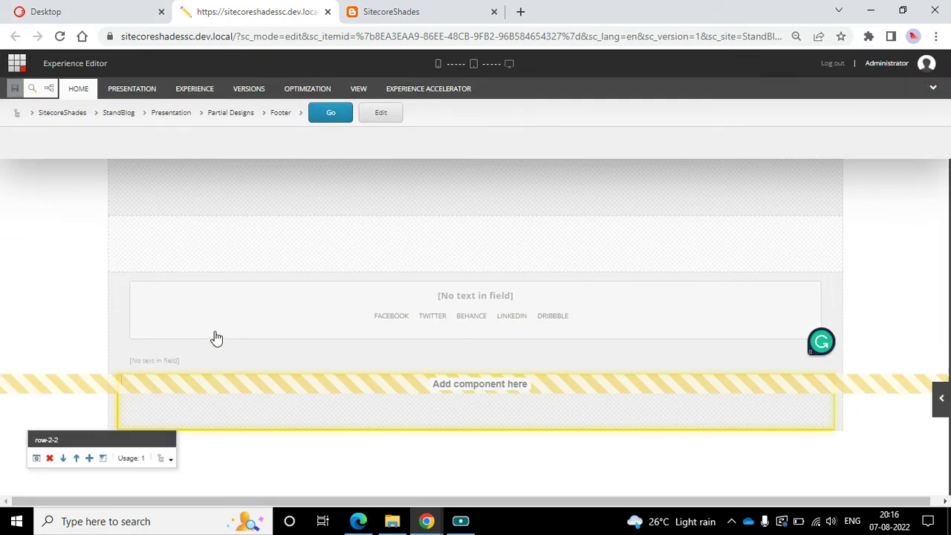
# Paste the template's copyright-text div markup into the Rich Text field's HTML view and accept it
pyautogui.click(167, 347)
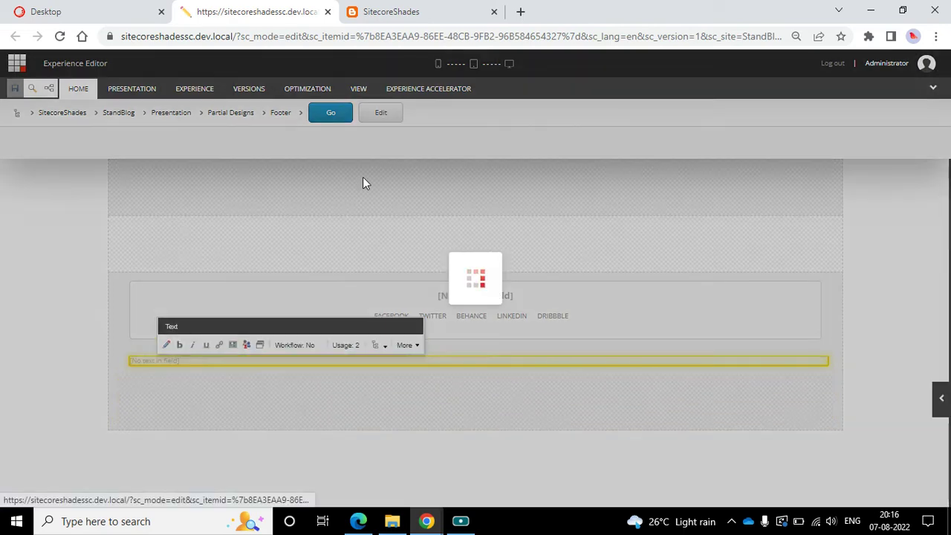
pyautogui.click(359, 522)
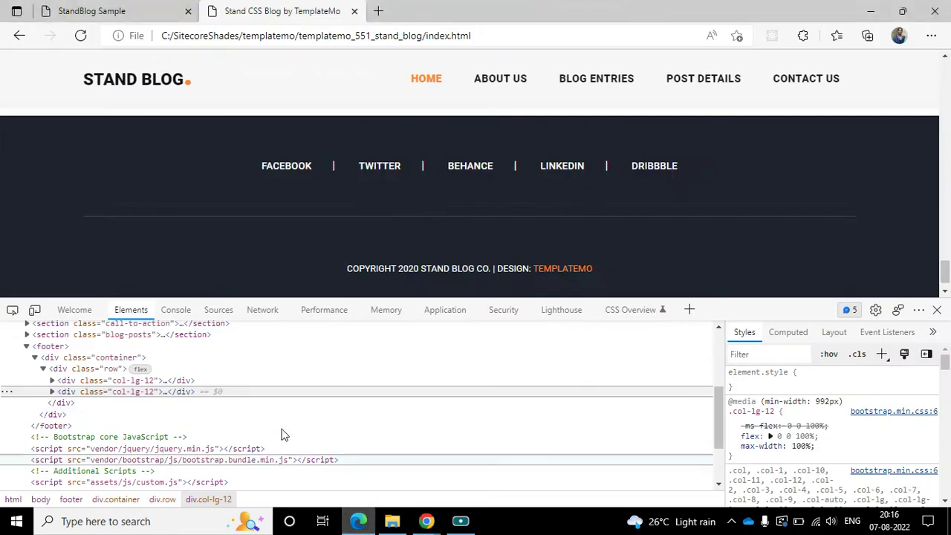
pyautogui.click(52, 392)
pyautogui.click(101, 403)
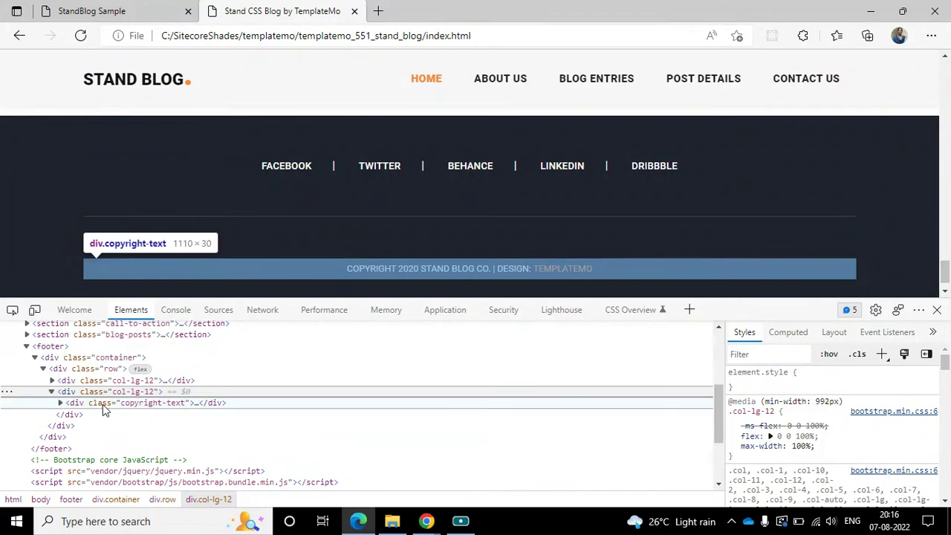
pyautogui.rightClick(102, 404)
pyautogui.click(166, 131)
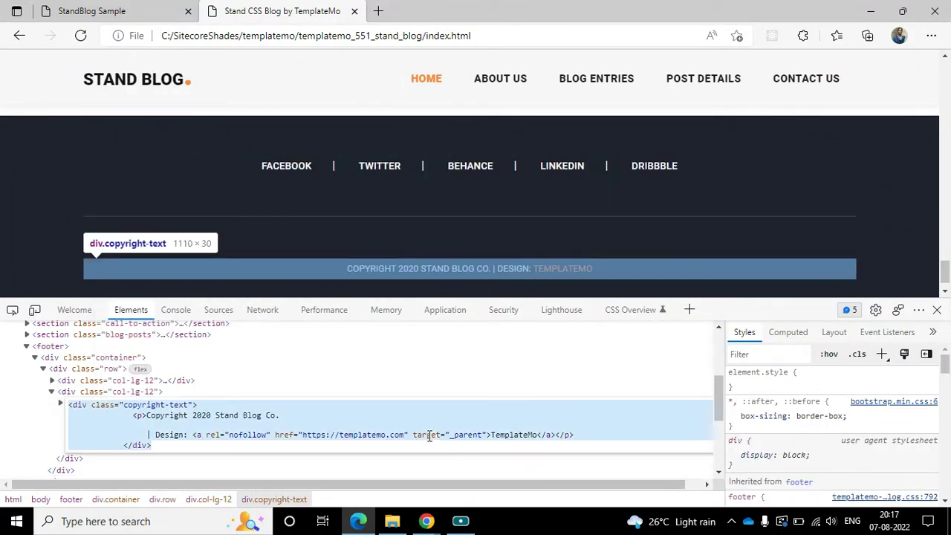
pyautogui.hotkey('alt', 'Tab')
pyautogui.click(203, 453)
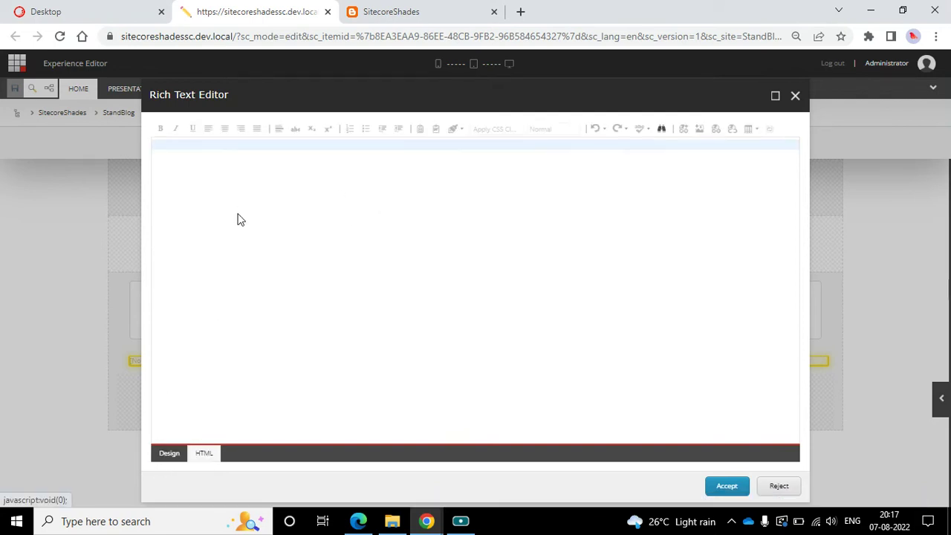
pyautogui.write('<div class="copyright-text">               <p>Copyright 2020 Stand Blog Co.                   | Design: <a rel="nofollow" href="https://templatemo.com" target="_parent">TemplateMo</a></p>             </div>')
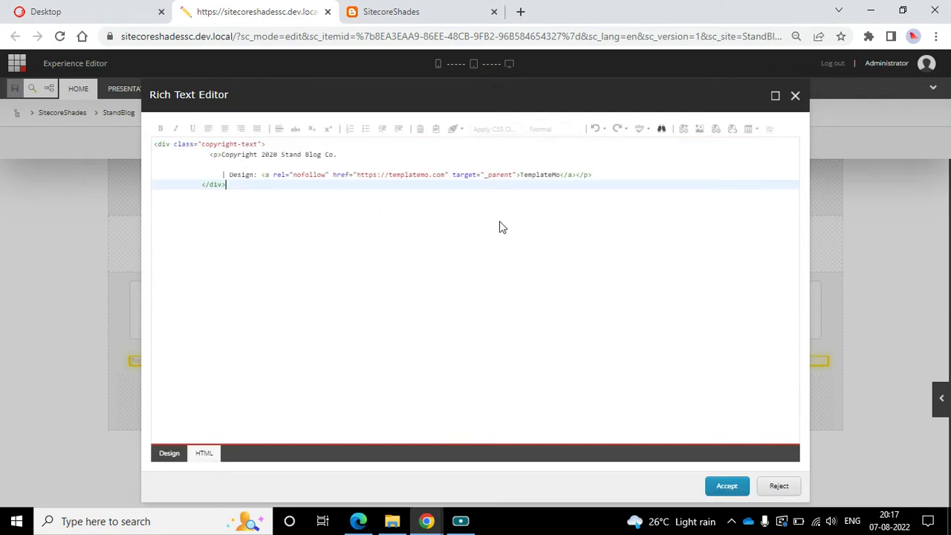
pyautogui.click(726, 486)
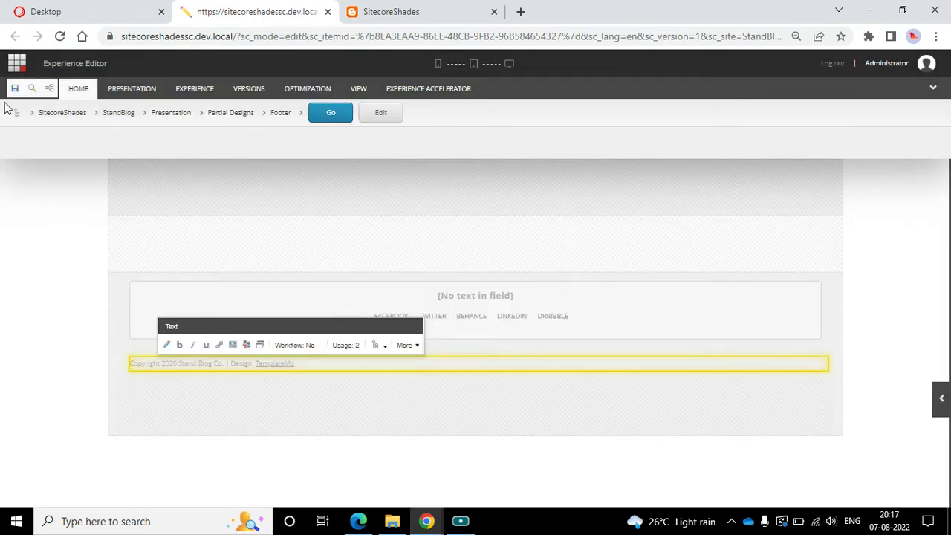
# Save the footer edits and select the template's copyright line for reference
pyautogui.click(14, 89)
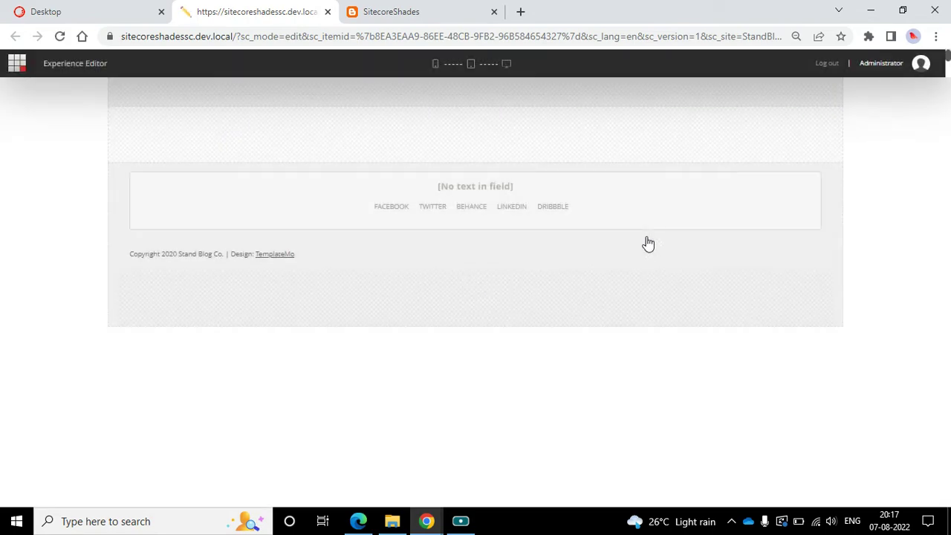
pyautogui.click(358, 521)
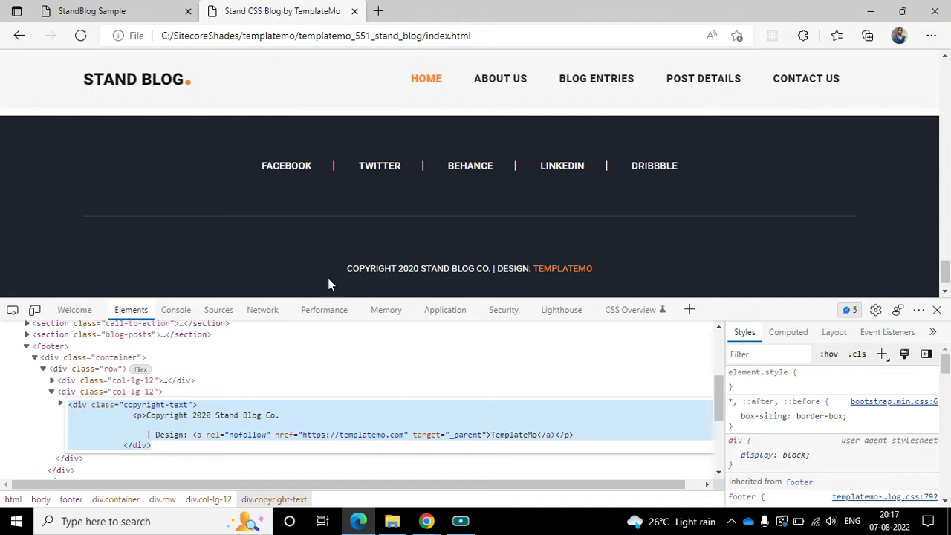
pyautogui.moveTo(330, 285); pyautogui.dragTo(654, 268)
pyautogui.hotkey('alt', 'Tab')
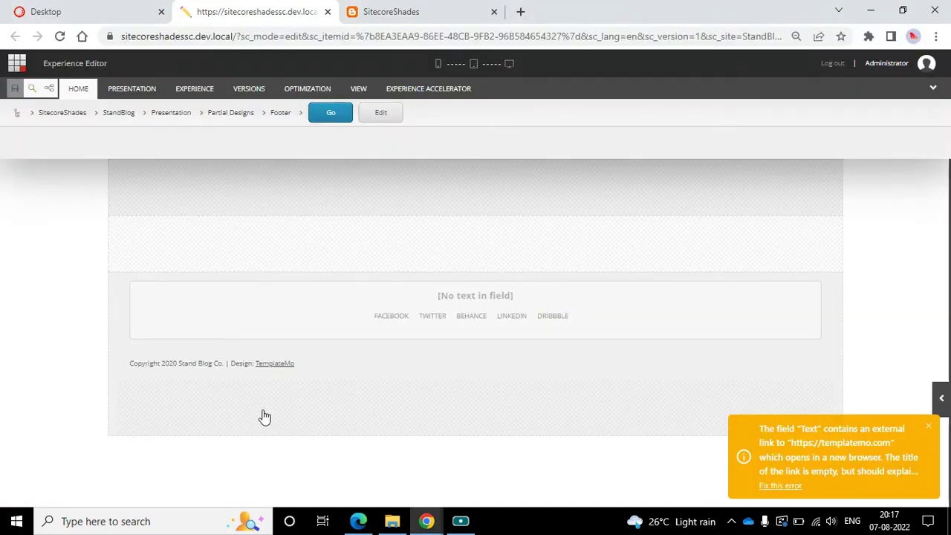
# Turn on Align content center for the copyright Rich Text component and save
pyautogui.click(340, 364)
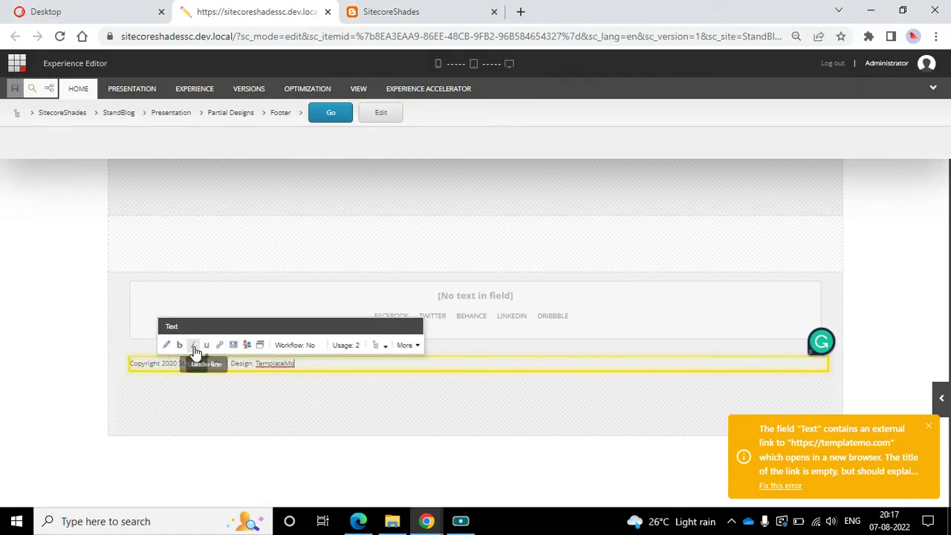
pyautogui.click(121, 371)
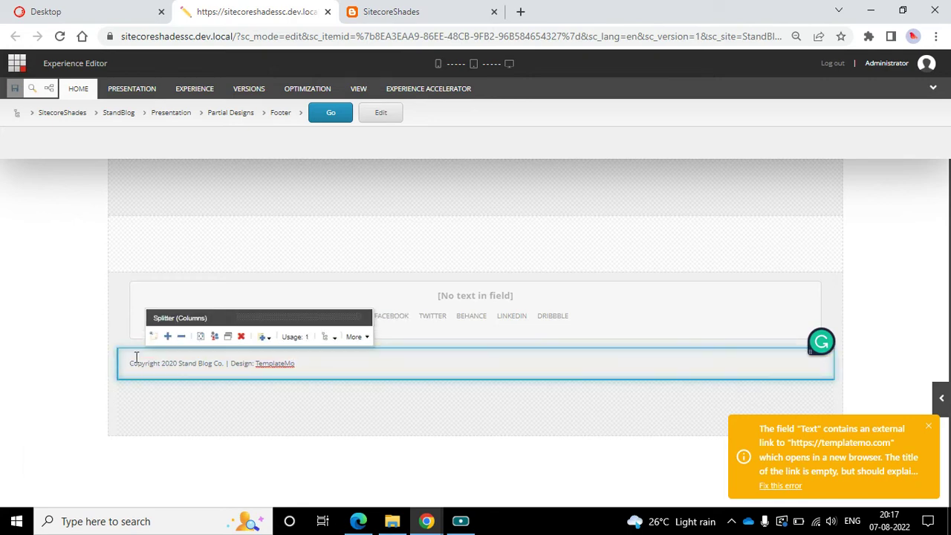
pyautogui.click(128, 371)
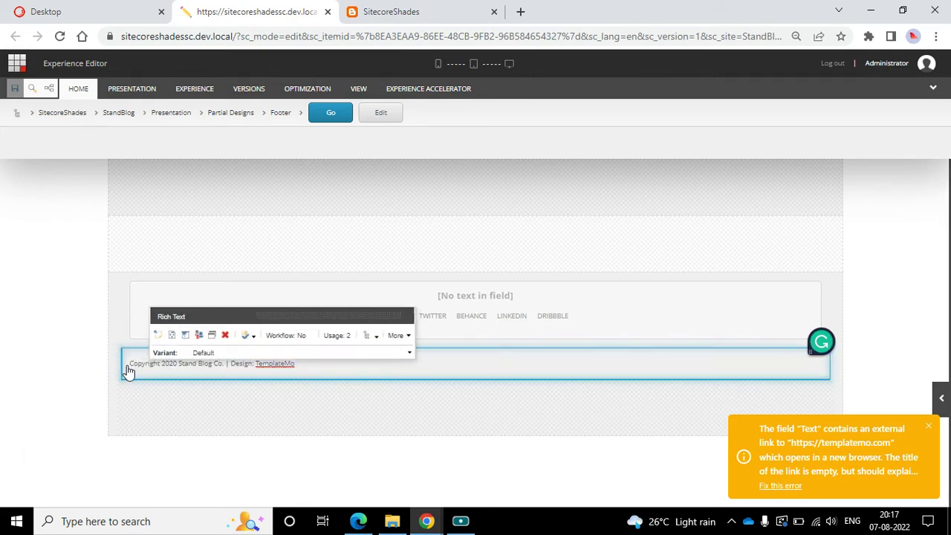
pyautogui.click(185, 309)
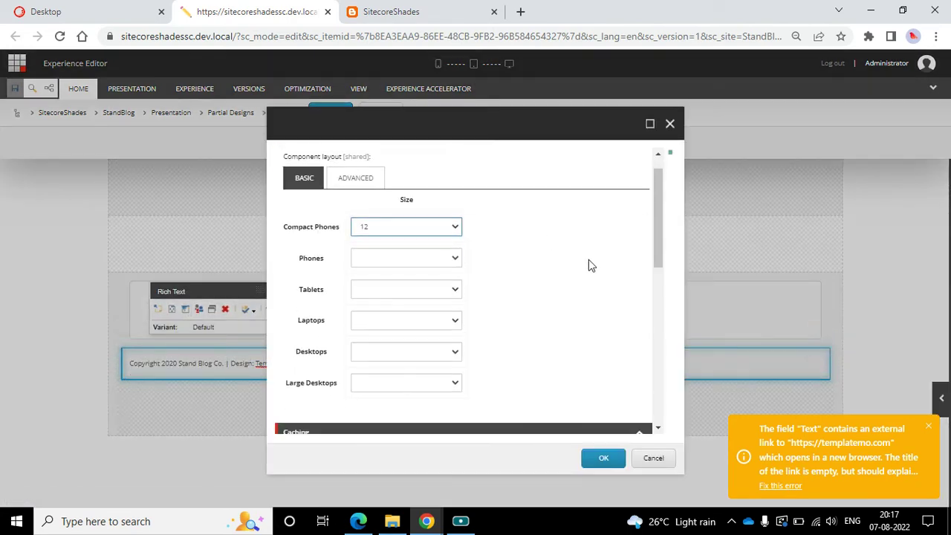
pyautogui.scroll(-10, 589, 261)
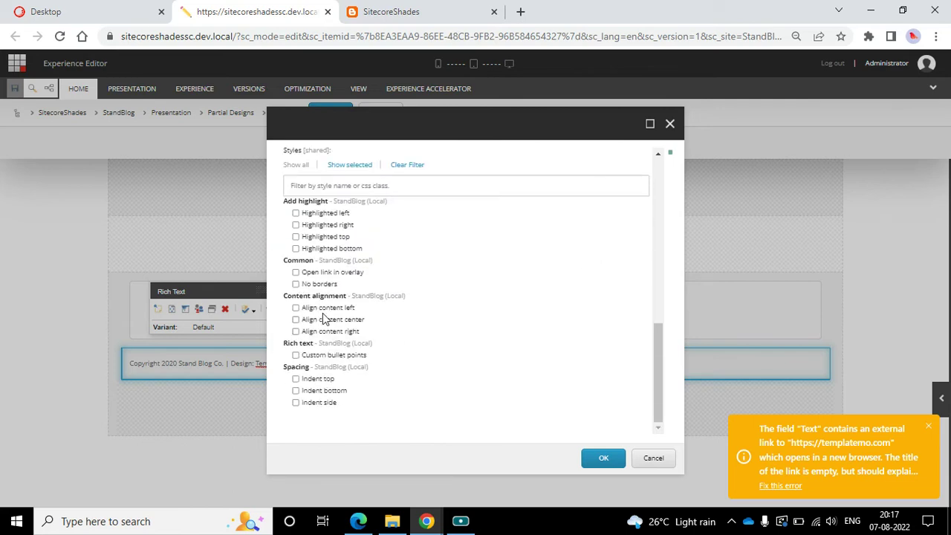
pyautogui.click(353, 322)
pyautogui.click(618, 460)
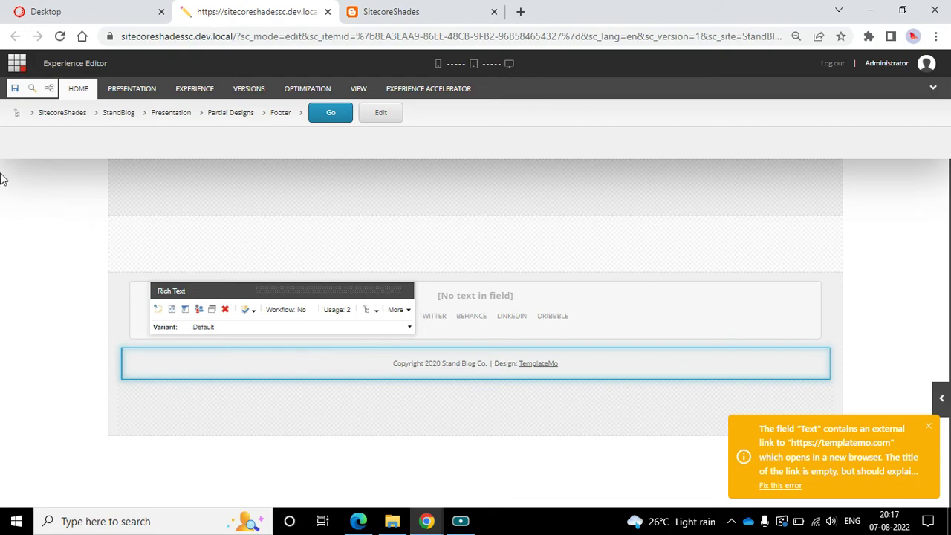
pyautogui.click(15, 90)
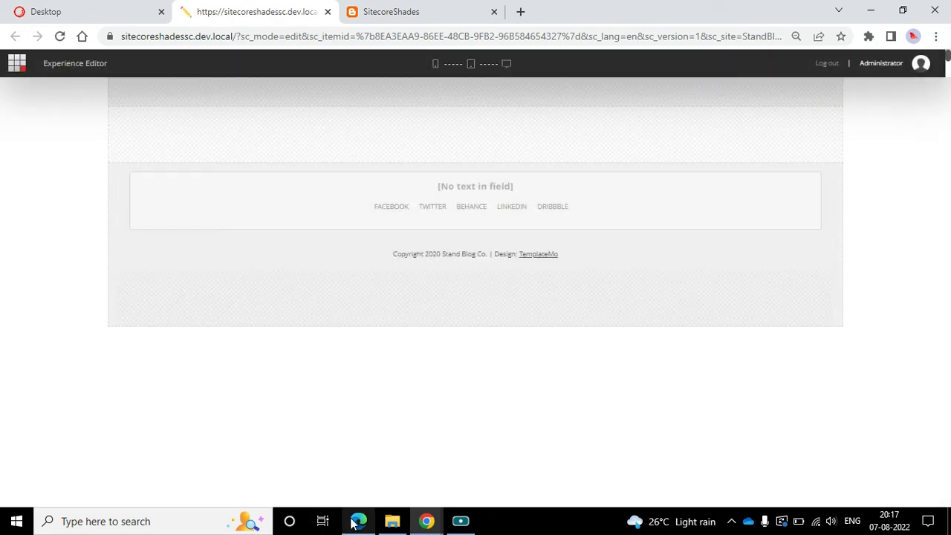
# Reload the StandBlog Sample site to show the centred copyright line
pyautogui.click(358, 521)
pyautogui.click(81, 11)
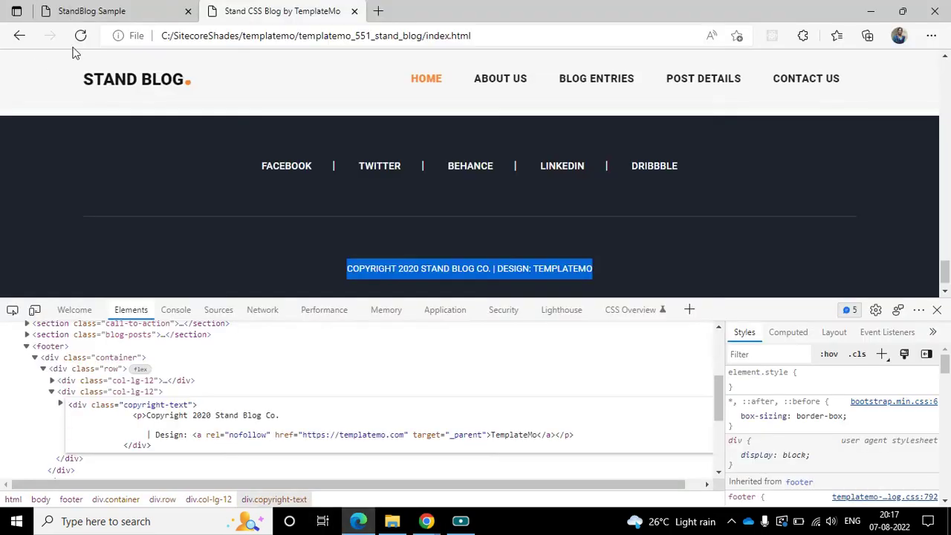
pyautogui.click(78, 38)
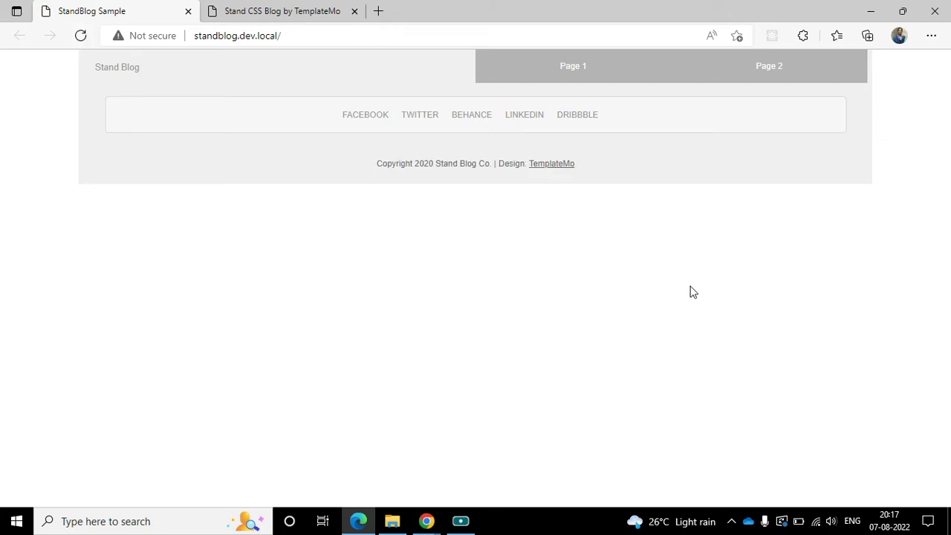
# Inspect the template page's copyright line and select its footer element in DevTools
pyautogui.click(301, 11)
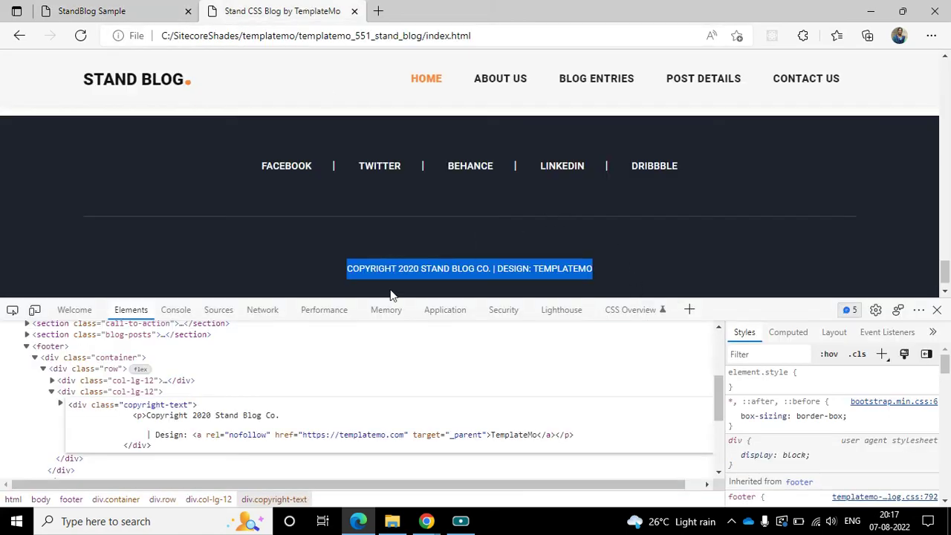
pyautogui.click(267, 168)
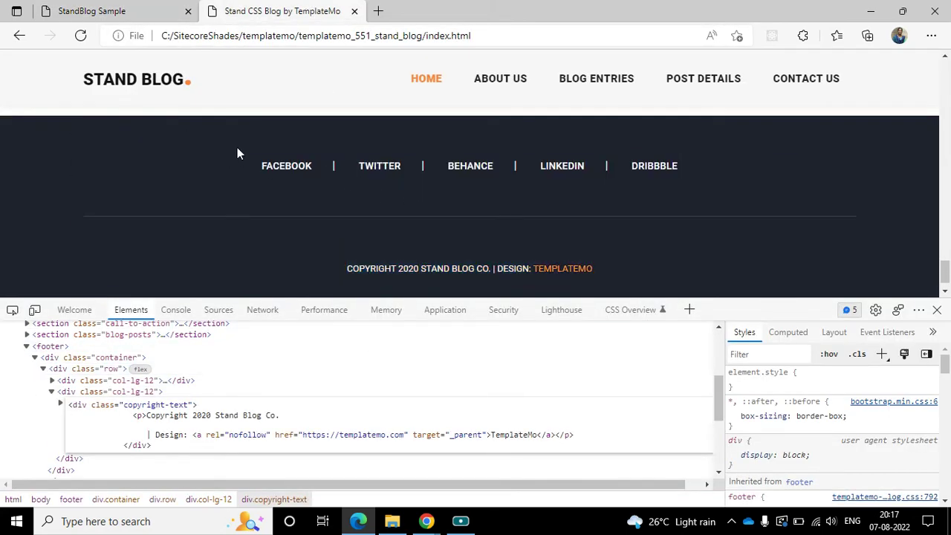
pyautogui.rightClick(239, 148)
pyautogui.click(298, 494)
pyautogui.click(52, 346)
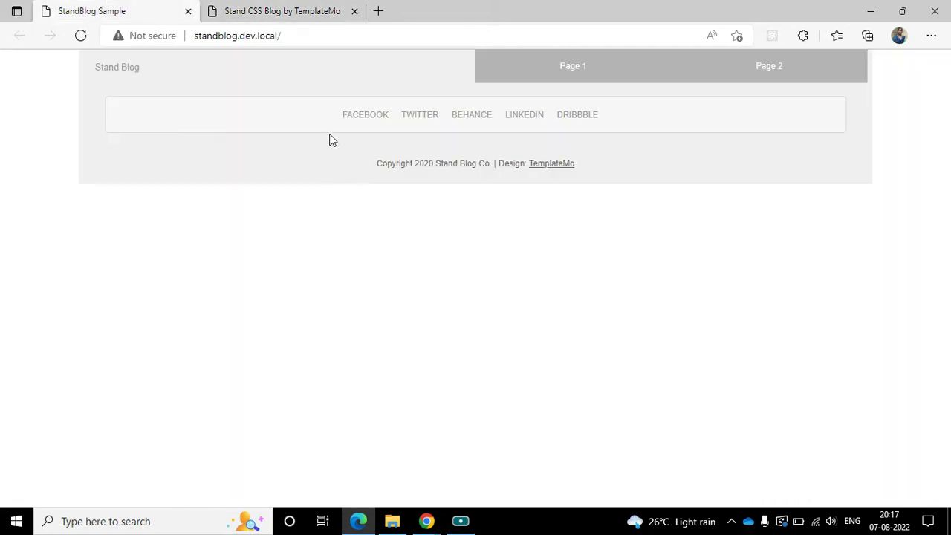
# Inspect the StandBlog site and select its footer element in DevTools Elements
pyautogui.rightClick(332, 140)
pyautogui.click(382, 497)
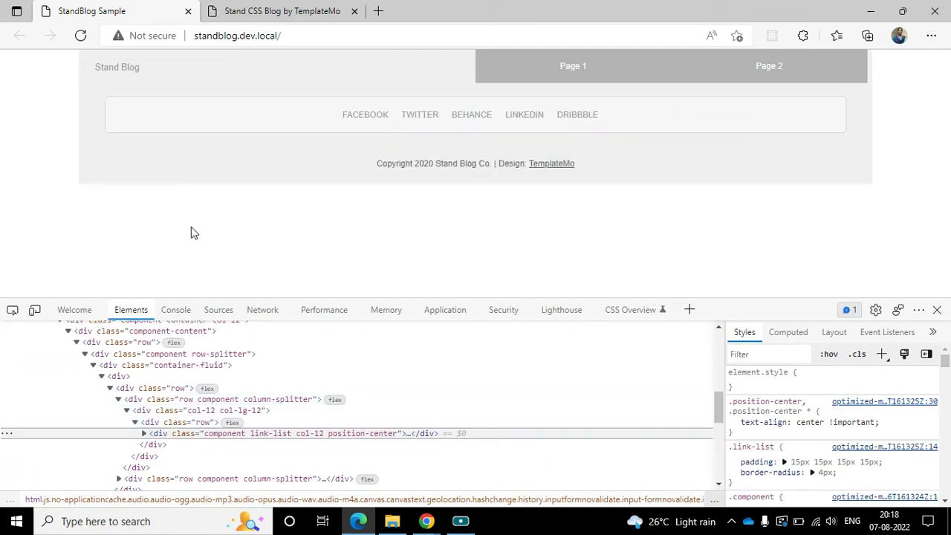
pyautogui.scroll(1, 186, 394)
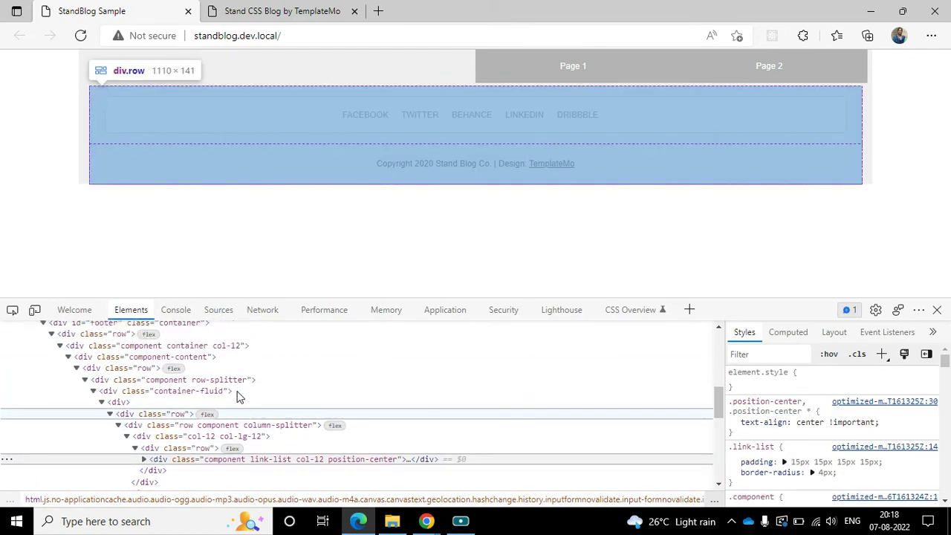
pyautogui.scroll(1, 84, 359)
pyautogui.click(71, 349)
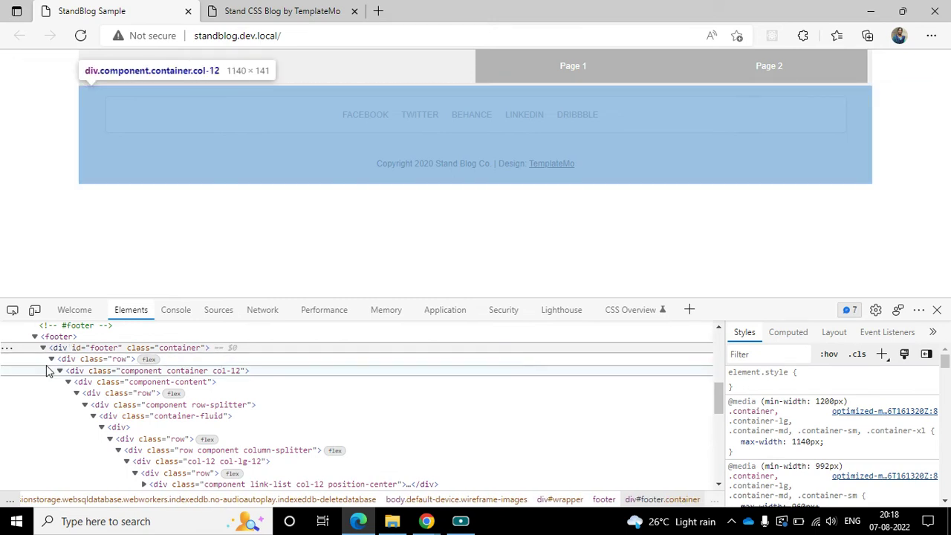
pyautogui.scroll(1, 101, 409)
pyautogui.click(59, 352)
pyautogui.click(55, 364)
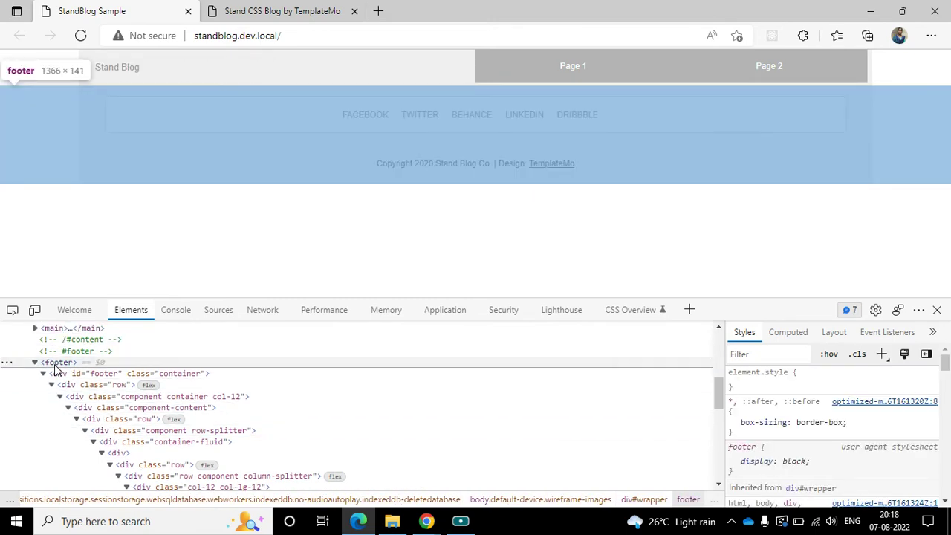
# Compare the site's footer styles with the template tab's dark footer rule
pyautogui.click(295, 11)
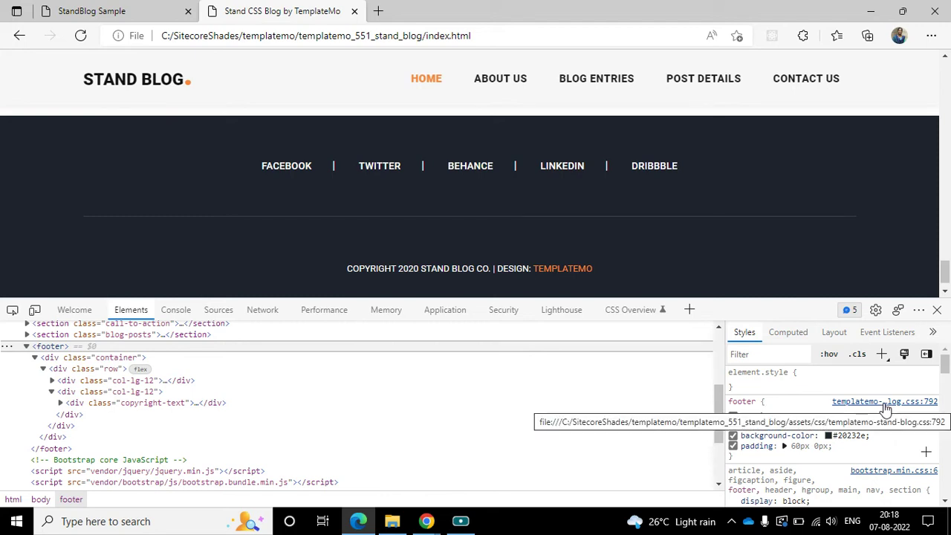
pyautogui.click(109, 10)
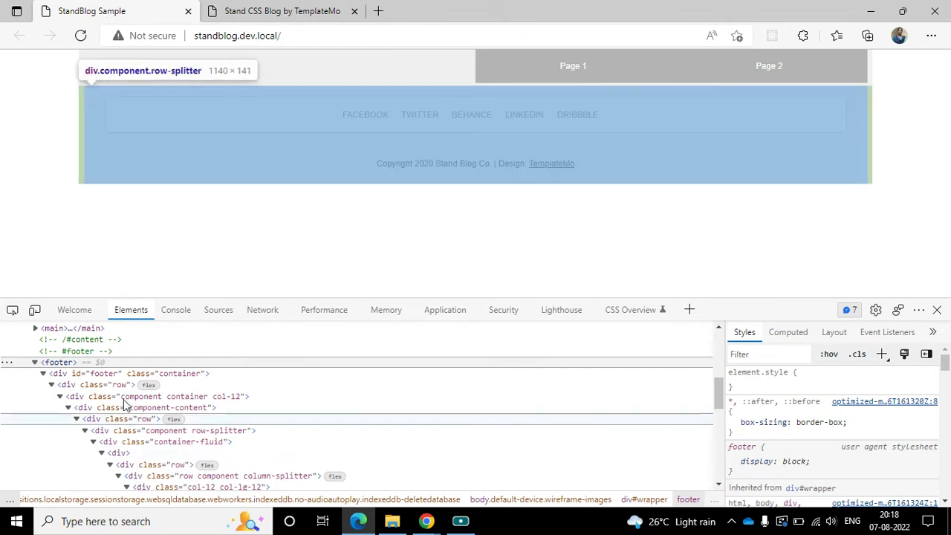
pyautogui.scroll(-2, 832, 446)
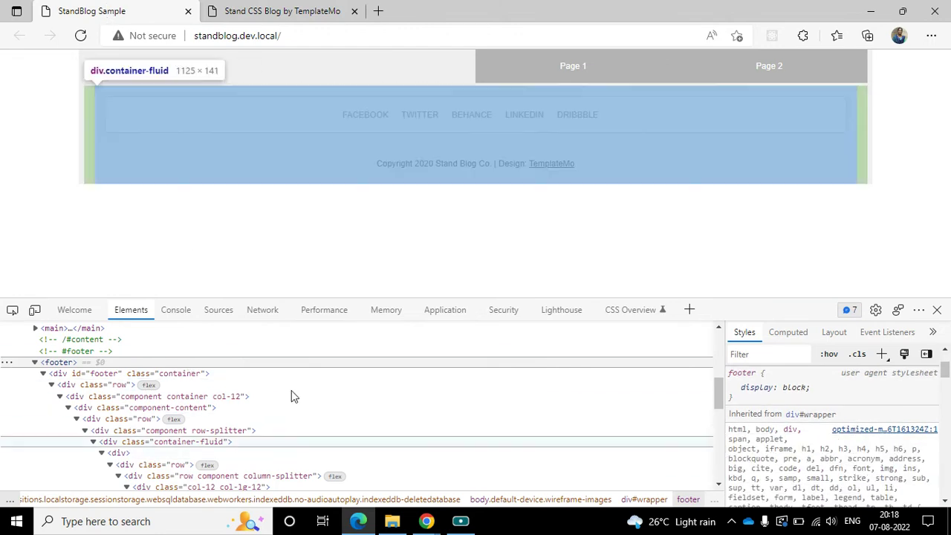
pyautogui.scroll(2, 877, 453)
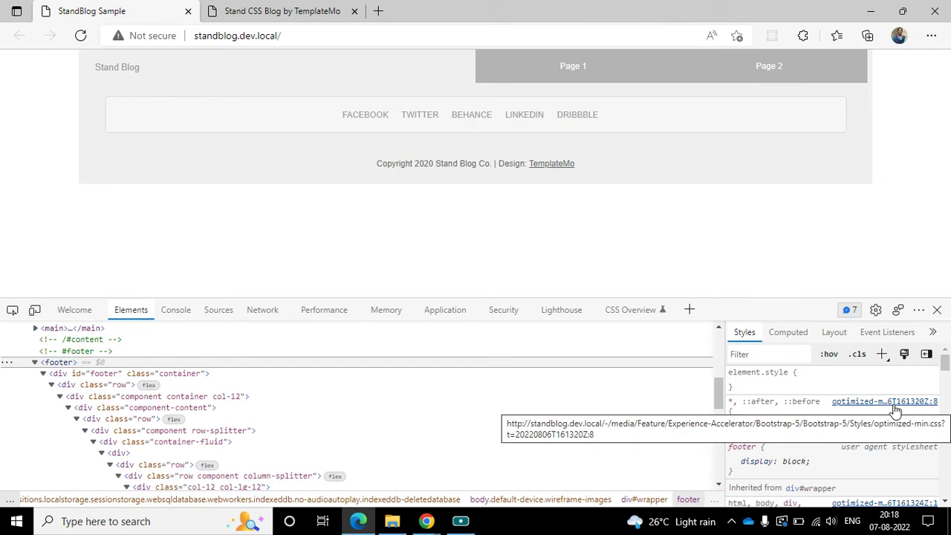
# Set Page Designs' Styles optimizing enabled to No in Content Editor and save with Ctrl+S
pyautogui.click(340, 476)
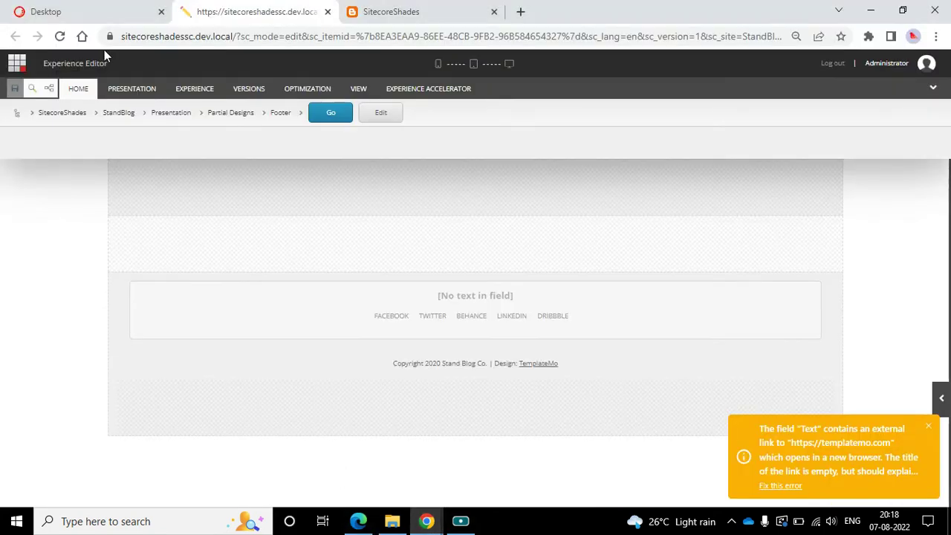
pyautogui.click(97, 13)
pyautogui.scroll(1, 124, 380)
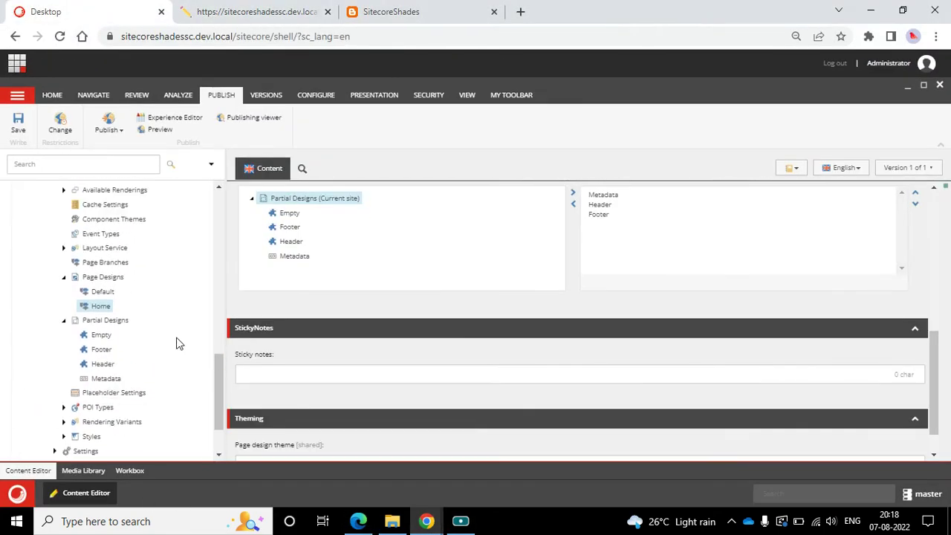
pyautogui.scroll(1, 141, 357)
pyautogui.click(101, 350)
pyautogui.scroll(-10, 565, 283)
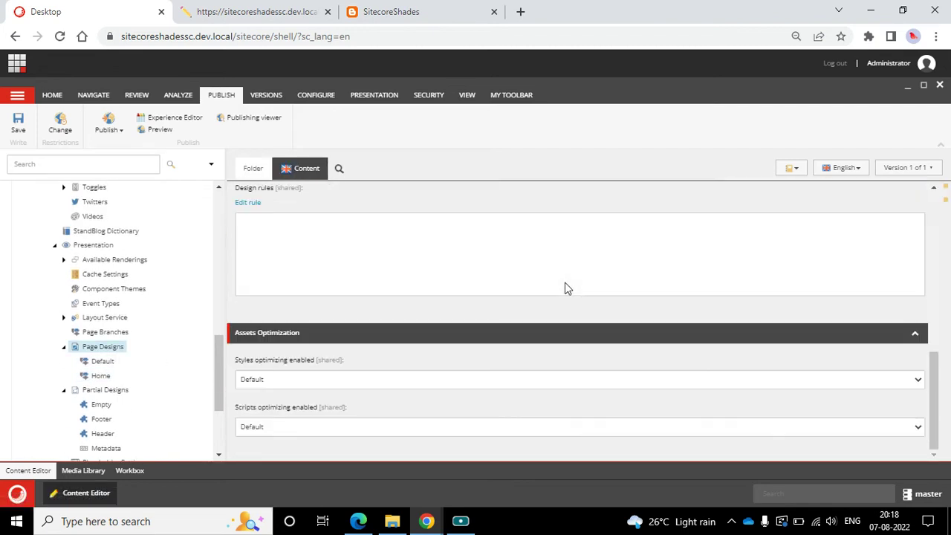
pyautogui.click(345, 382)
pyautogui.click(344, 382)
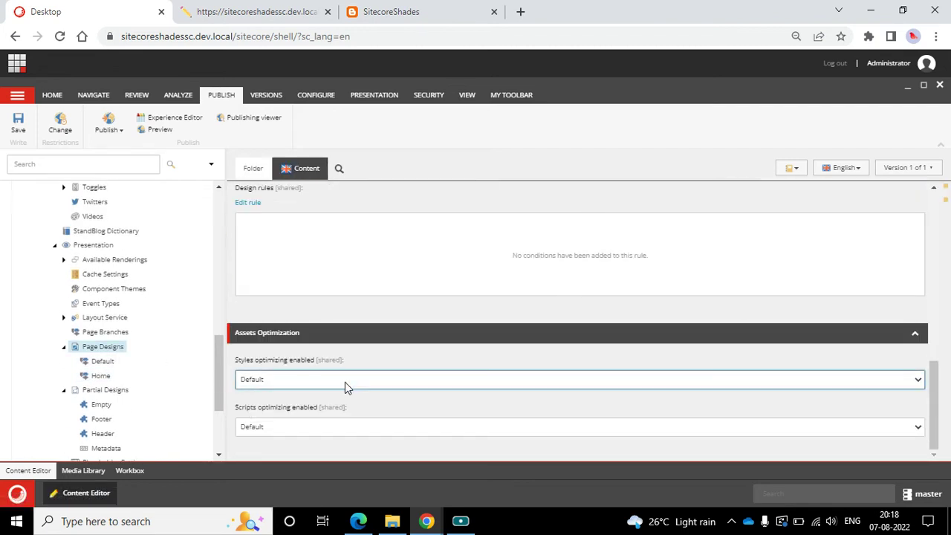
pyautogui.click(351, 382)
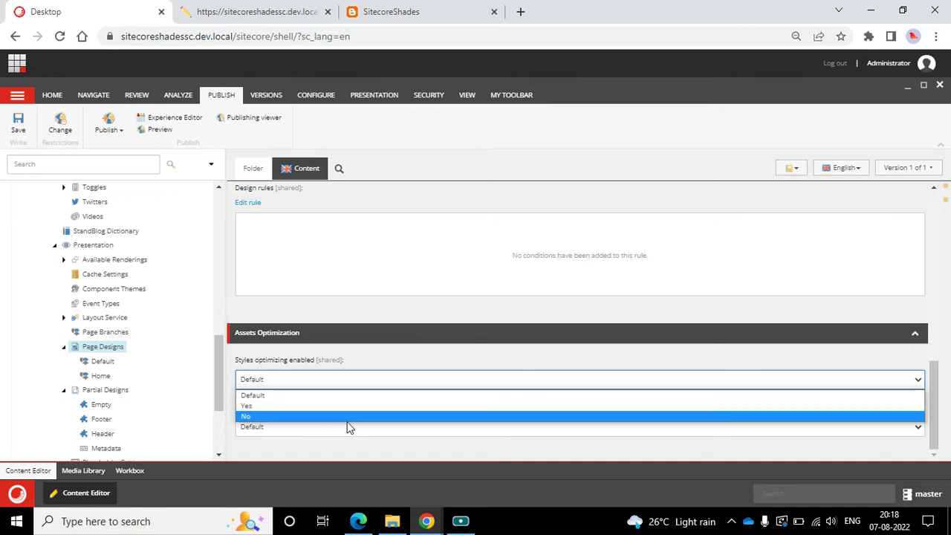
pyautogui.click(287, 417)
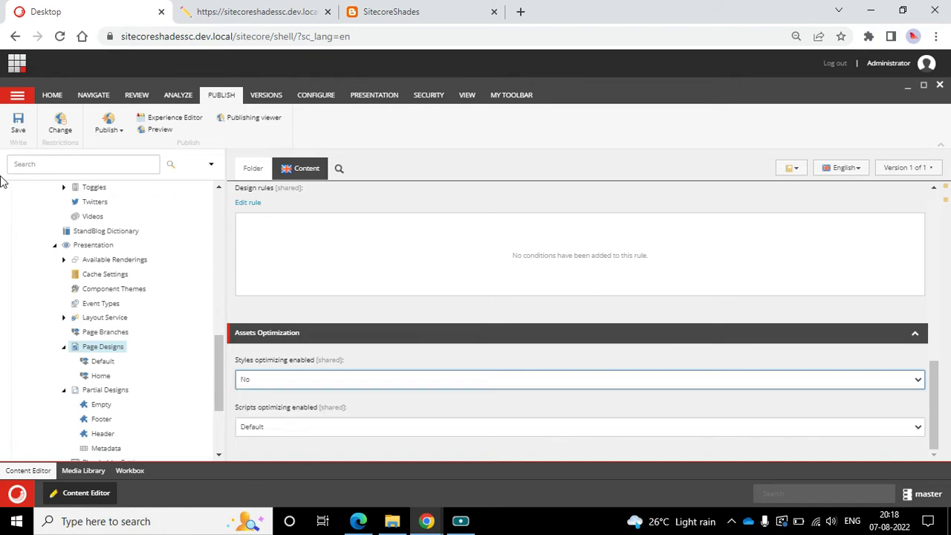
pyautogui.hotkey('ctrl', 's')
pyautogui.click(358, 521)
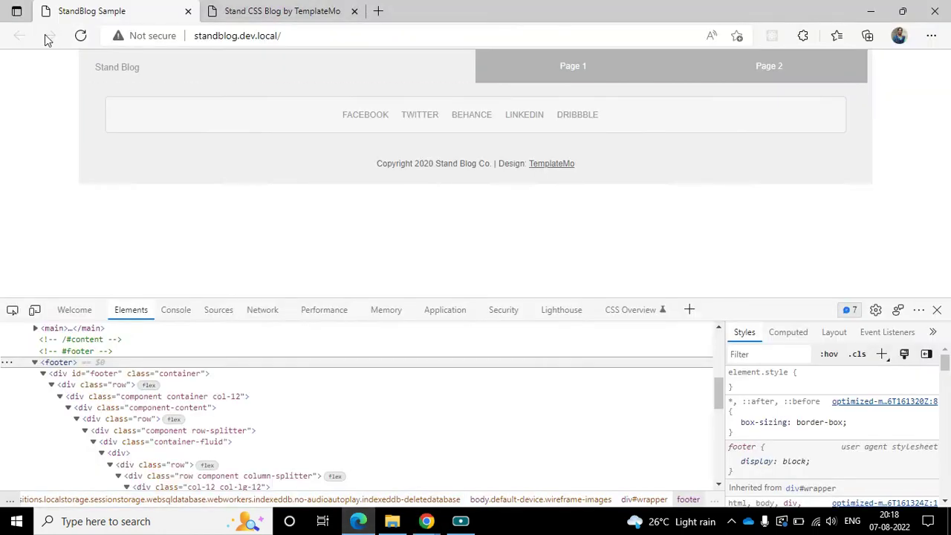
# Reload the StandBlog site, review its footer styles, and compare with the TemplateMo tab's footer rule
pyautogui.click(78, 36)
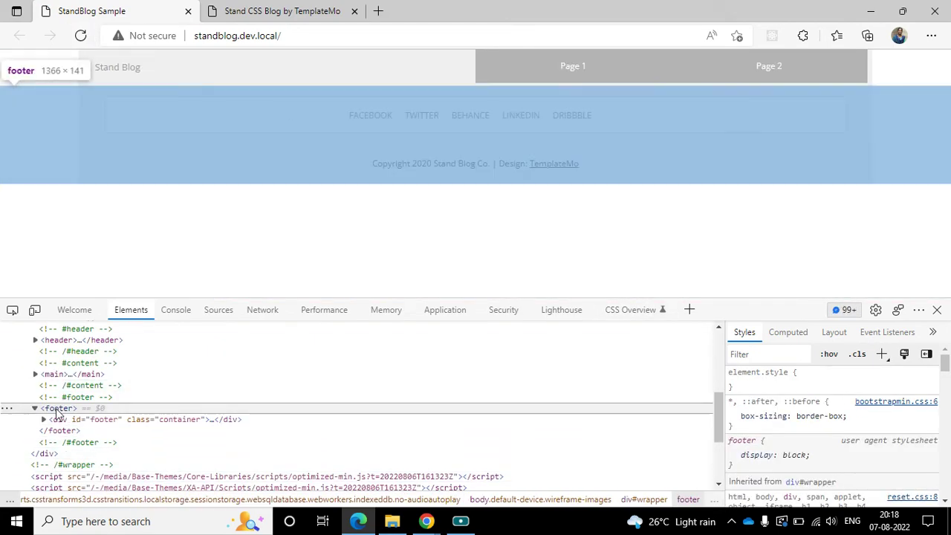
pyautogui.scroll(-3, 828, 436)
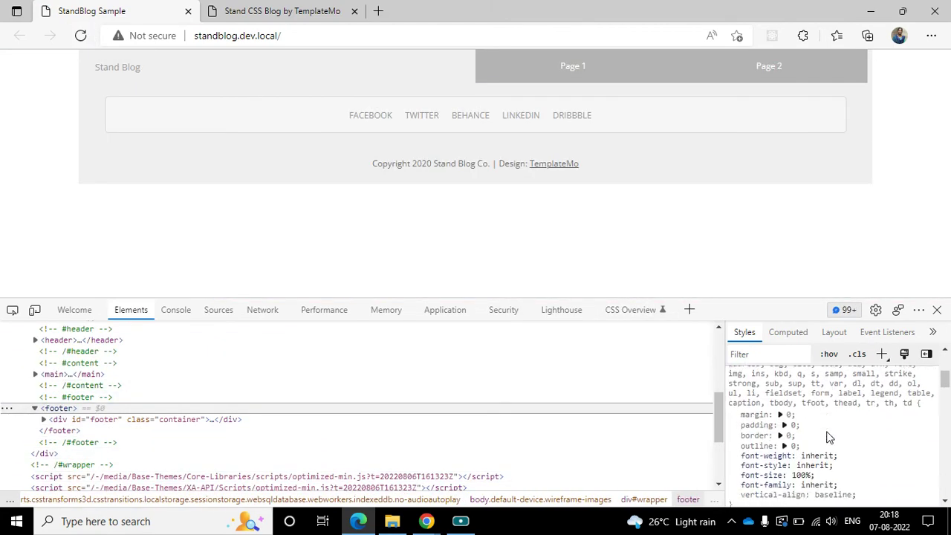
pyautogui.scroll(-5, 829, 437)
pyautogui.scroll(-3, 828, 431)
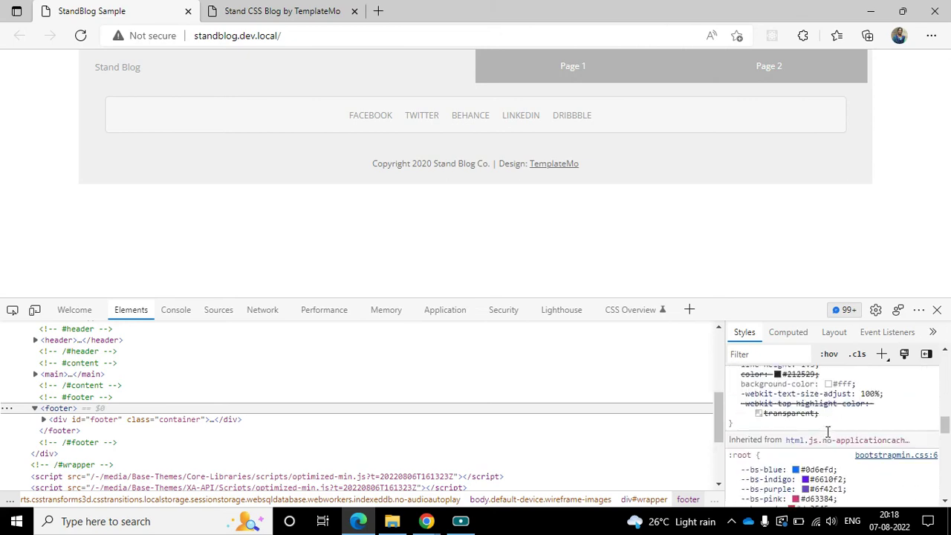
pyautogui.scroll(-10, 828, 431)
pyautogui.scroll(3, 828, 432)
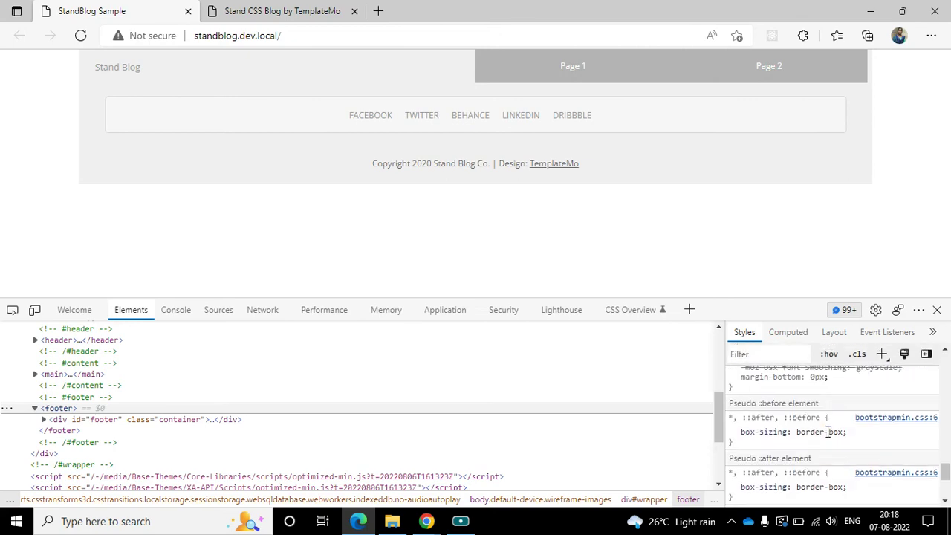
pyautogui.scroll(8, 827, 431)
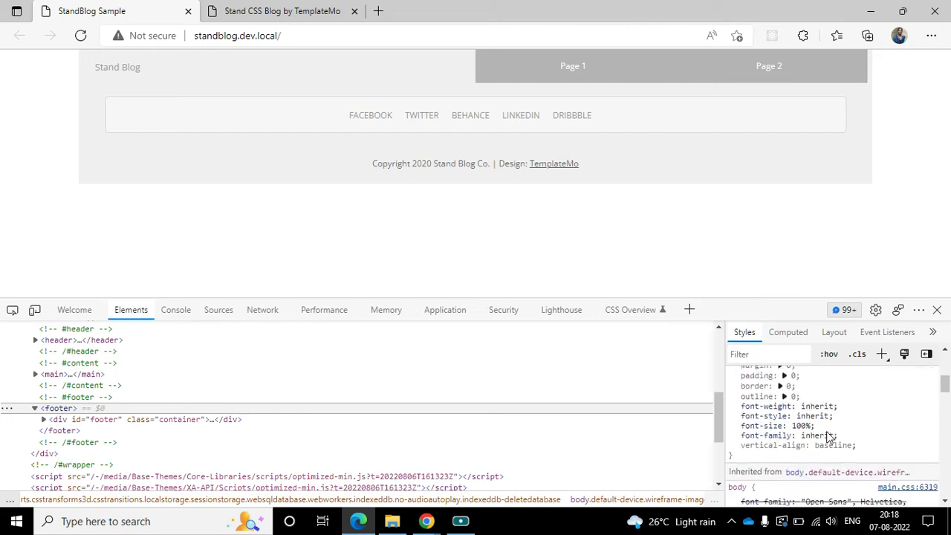
pyautogui.scroll(10, 827, 437)
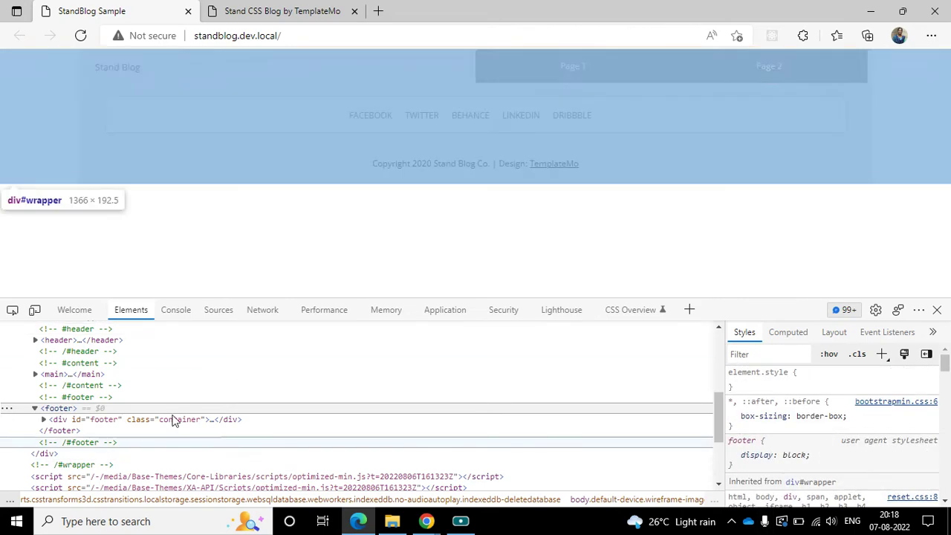
pyautogui.hotkey('ctrl', 'Tab')
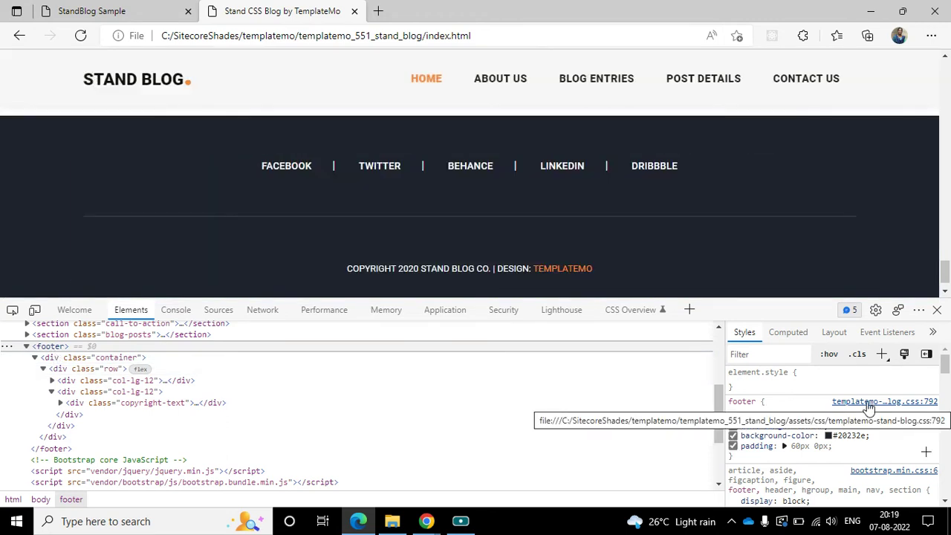
pyautogui.click(426, 521)
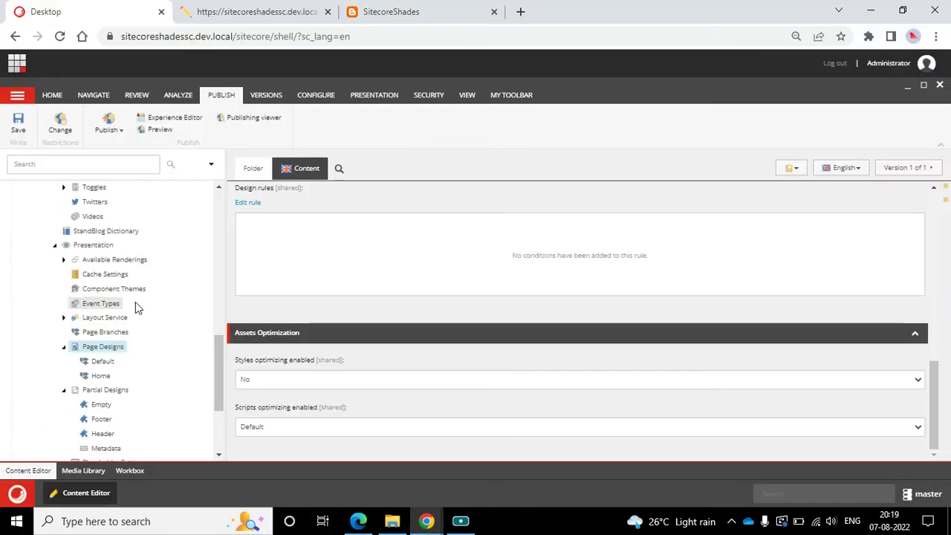
# Open the templatemo-stand-blog stylesheet under Media Library > Themes > SitecoreShades > StandBlog > Site theme name > styles
pyautogui.scroll(-2, 141, 305)
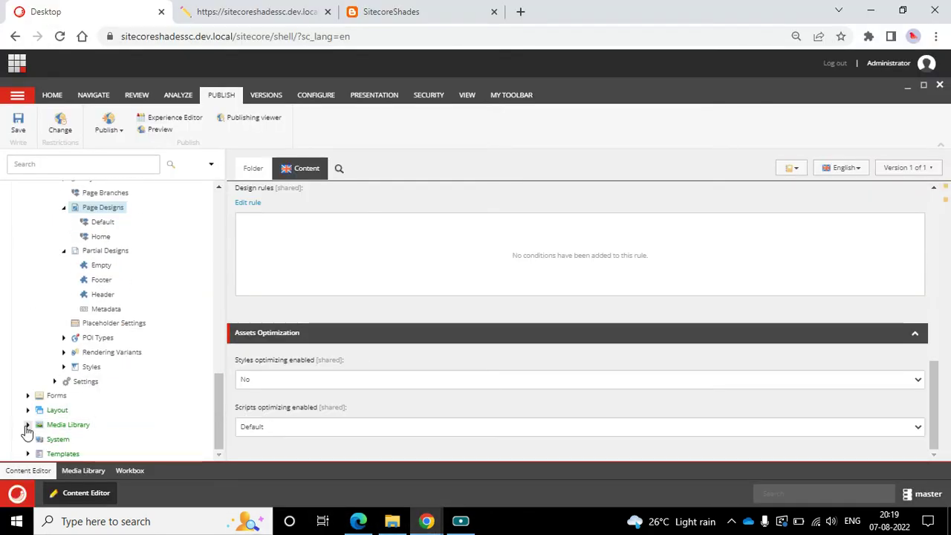
pyautogui.click(27, 425)
pyautogui.scroll(-2, 131, 297)
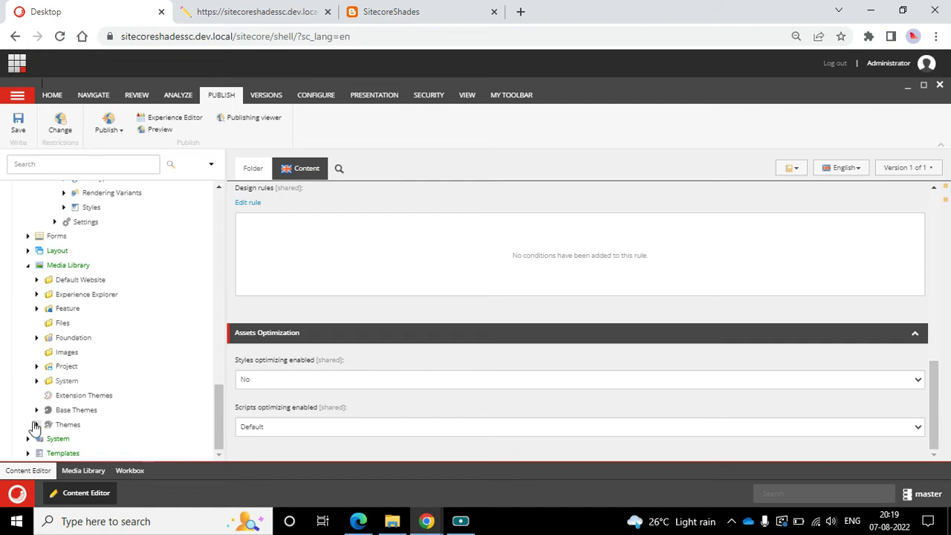
pyautogui.click(36, 425)
pyautogui.scroll(-1, 89, 334)
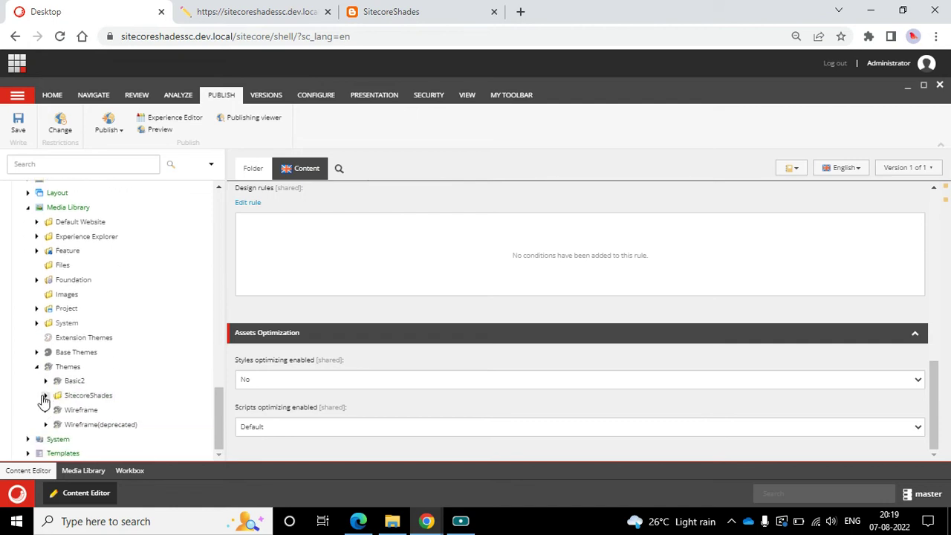
pyautogui.click(46, 396)
pyautogui.click(54, 393)
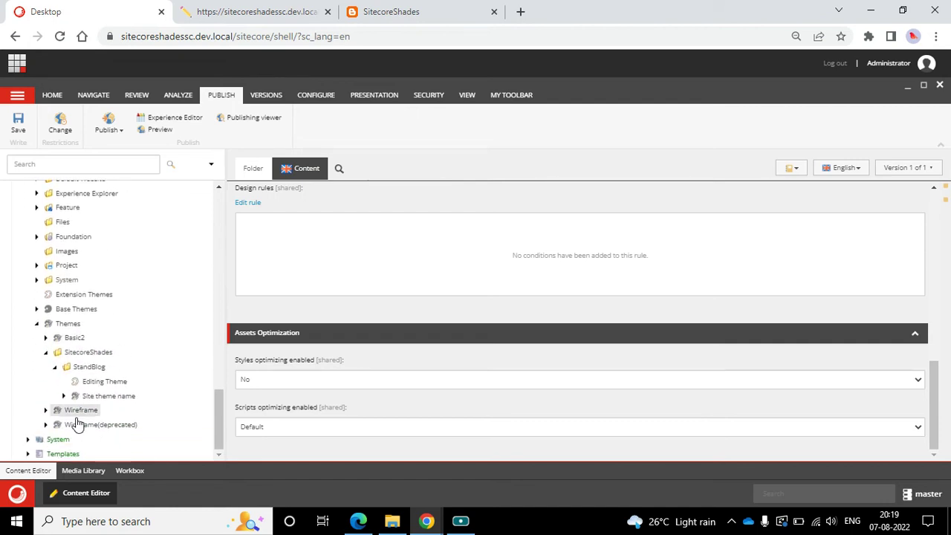
pyautogui.click(63, 396)
pyautogui.scroll(-1, 82, 445)
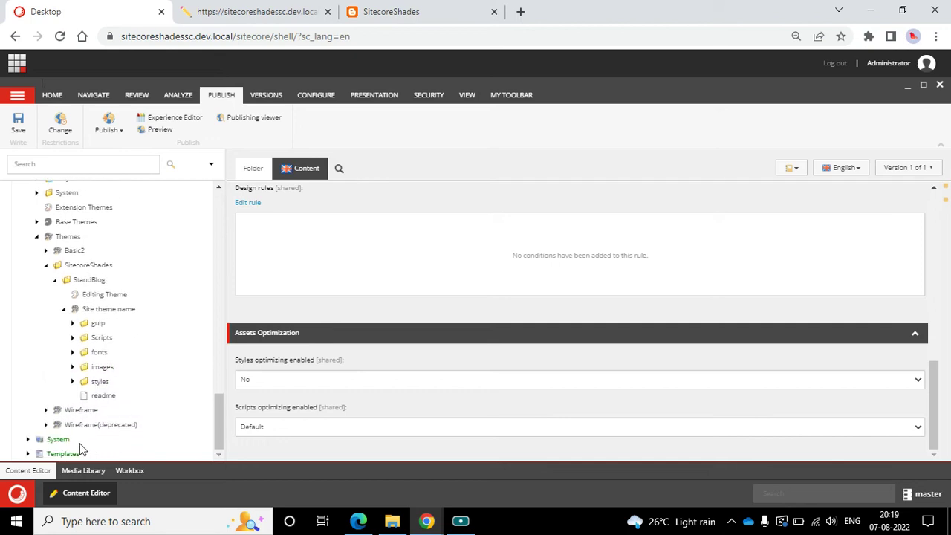
pyautogui.click(73, 381)
pyautogui.scroll(-1, 159, 349)
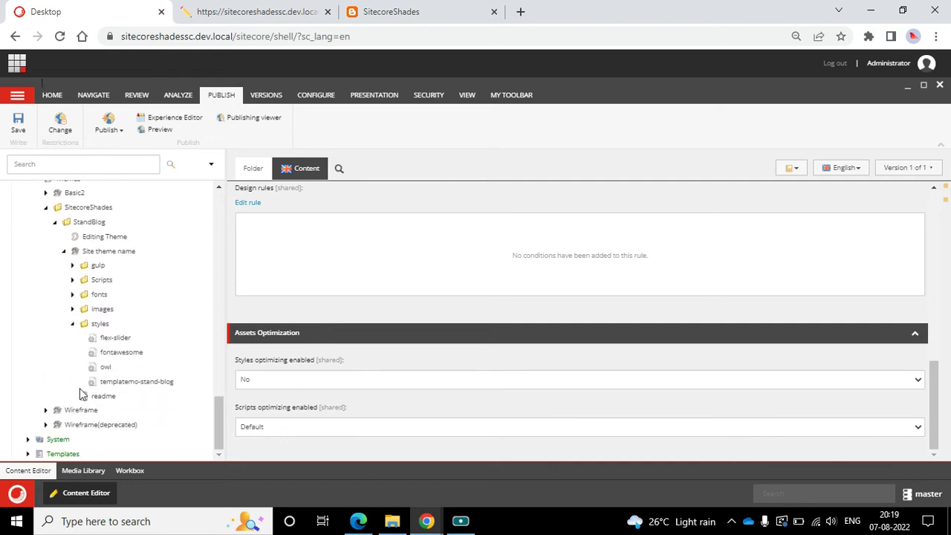
pyautogui.click(121, 382)
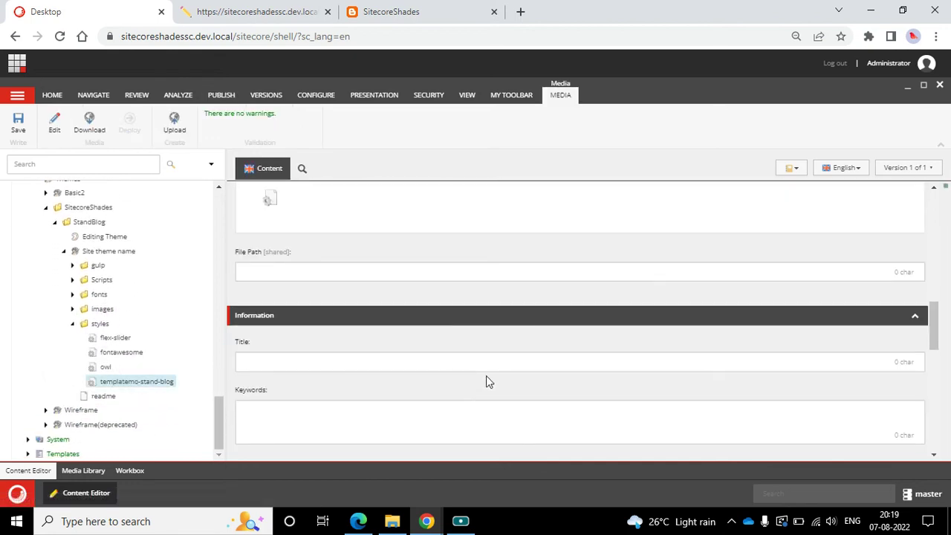
# Select the site's Presentation item in the content tree
pyautogui.scroll(3, 486, 381)
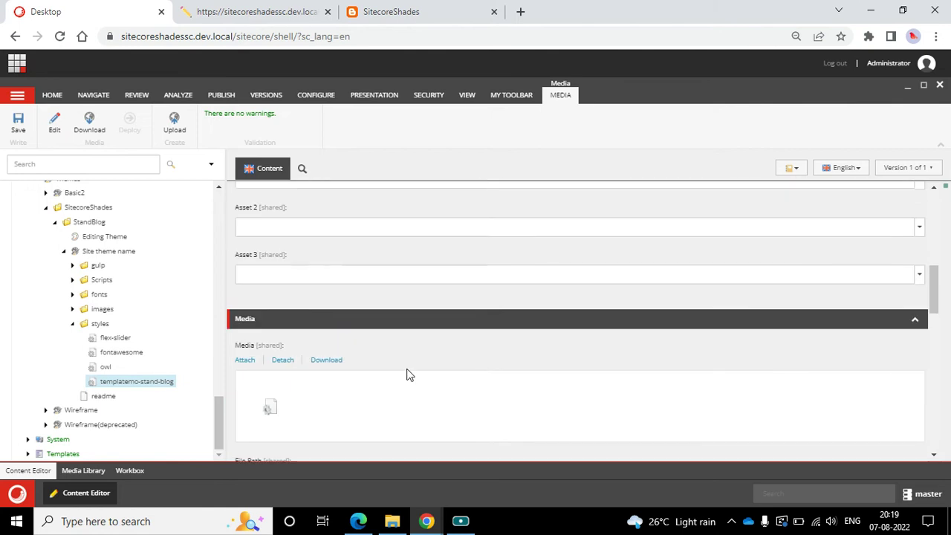
pyautogui.scroll(10, 146, 337)
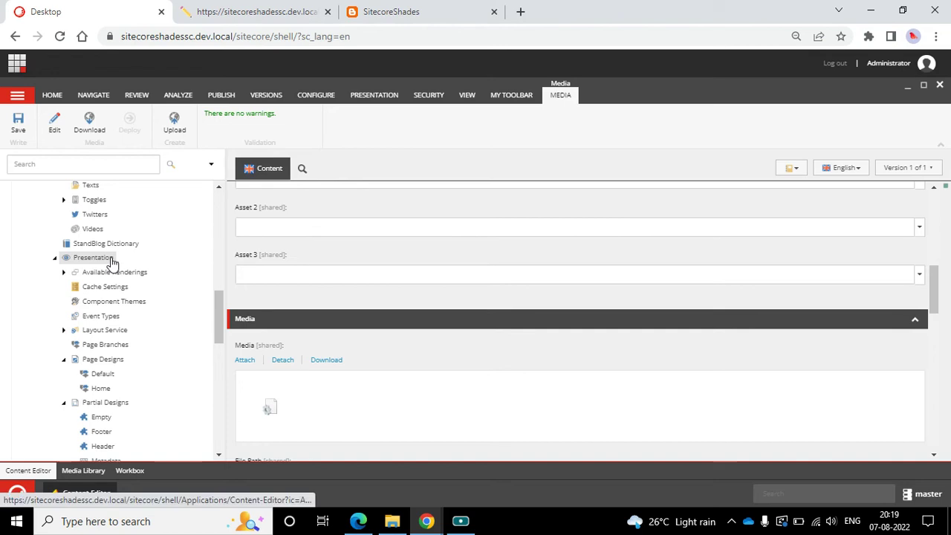
pyautogui.click(104, 258)
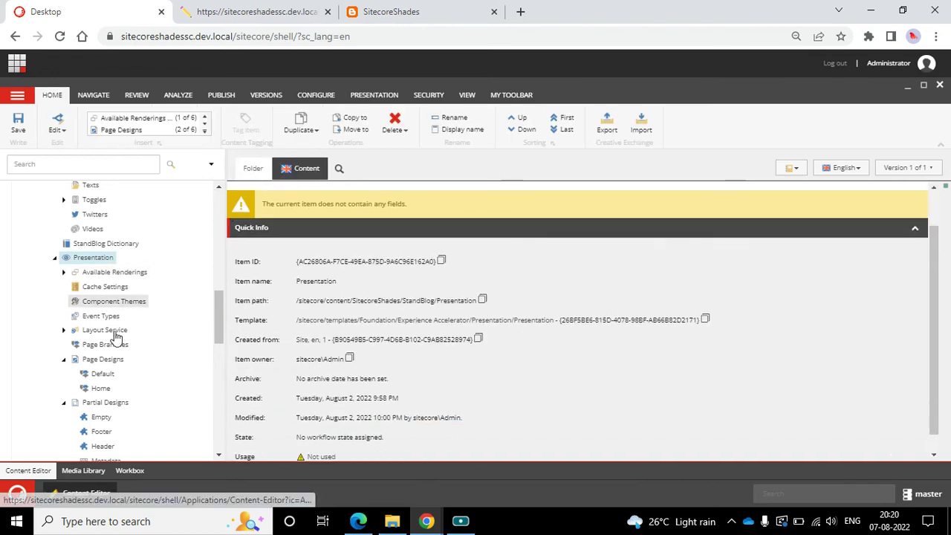
# Select the Page Designs item and look over its fields
pyautogui.click(105, 360)
pyautogui.scroll(-5, 681, 278)
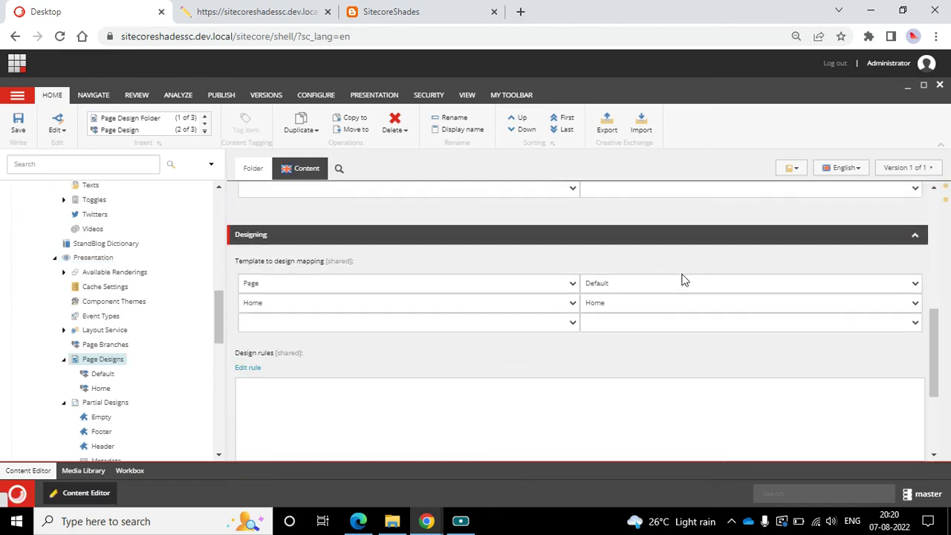
pyautogui.scroll(1, 684, 280)
pyautogui.scroll(-3, 684, 280)
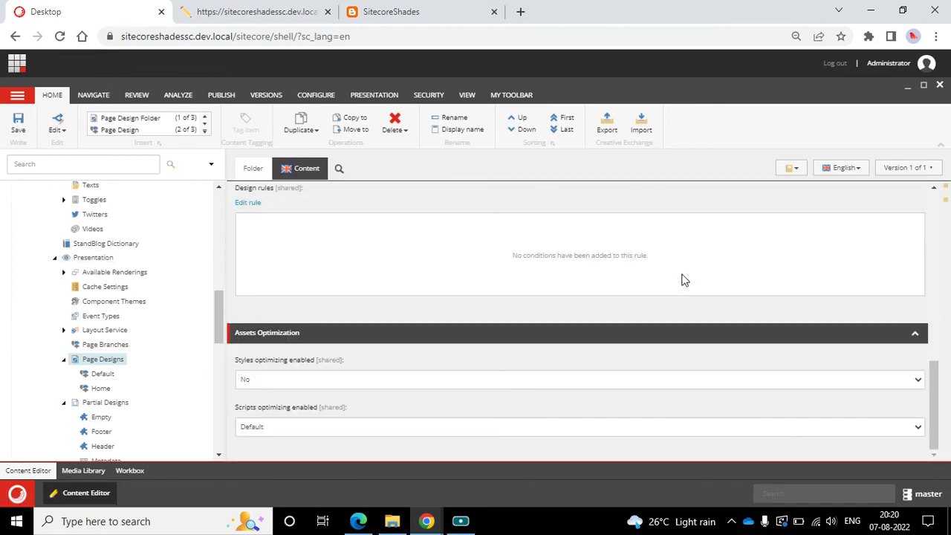
pyautogui.scroll(4, 684, 281)
pyautogui.scroll(1, 685, 280)
pyautogui.scroll(-2, 769, 277)
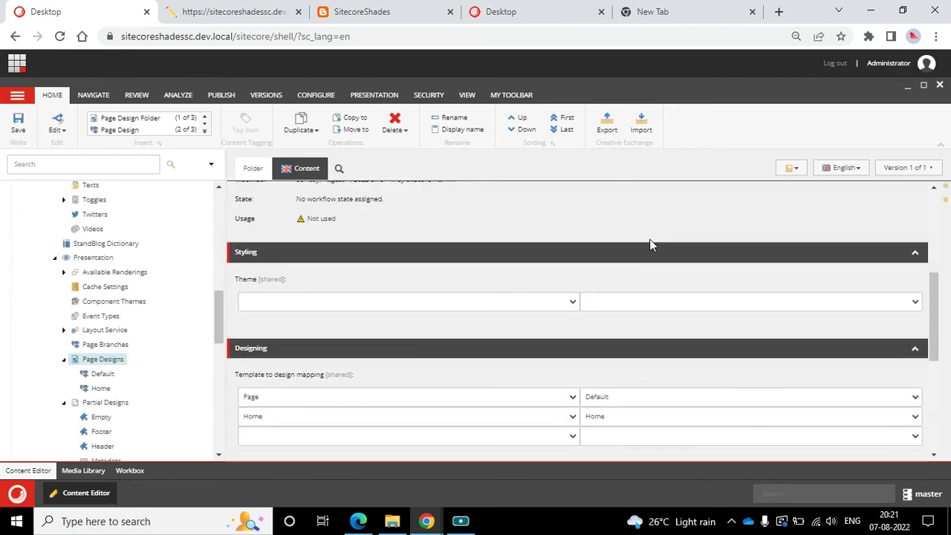
# Set the Styling theme to pair the Default device with Site theme name, then save
pyautogui.click(332, 302)
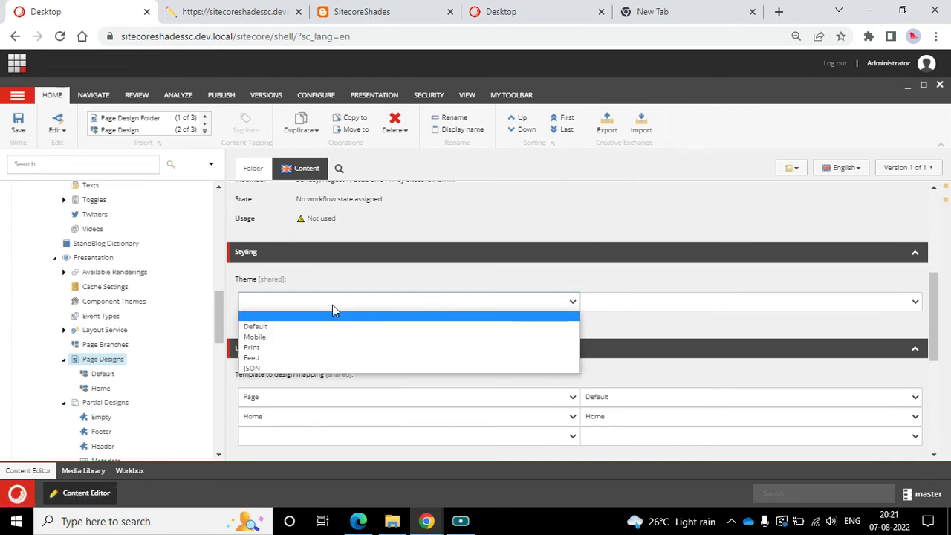
pyautogui.click(340, 329)
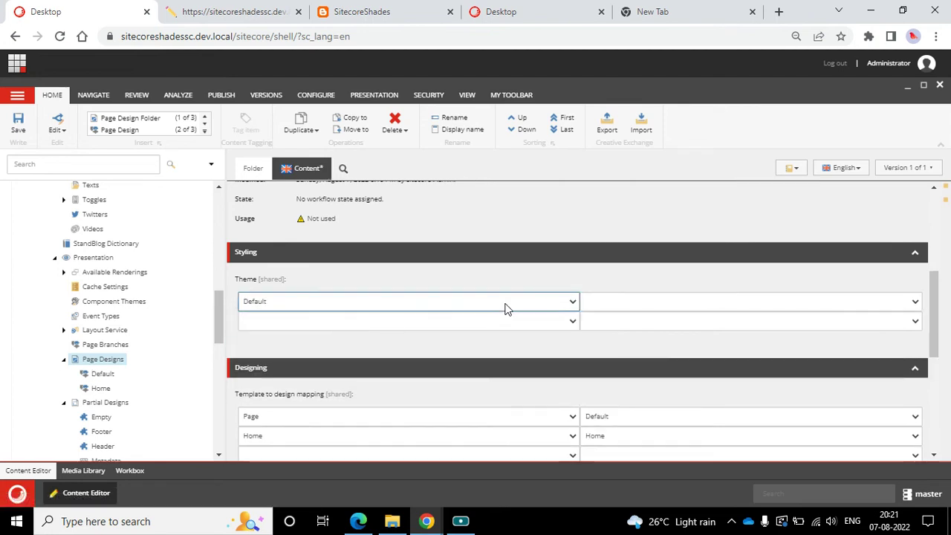
pyautogui.click(596, 301)
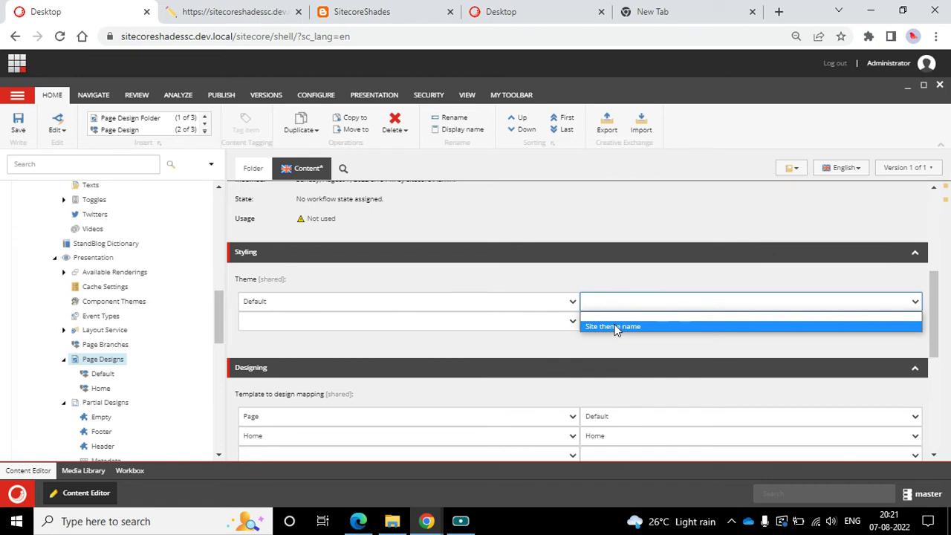
pyautogui.click(615, 329)
pyautogui.click(18, 122)
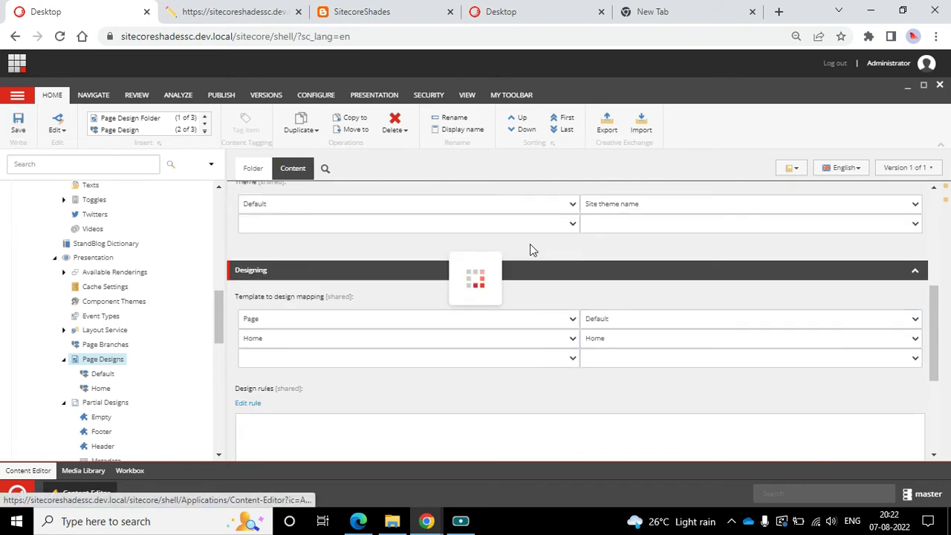
pyautogui.scroll(1, 633, 269)
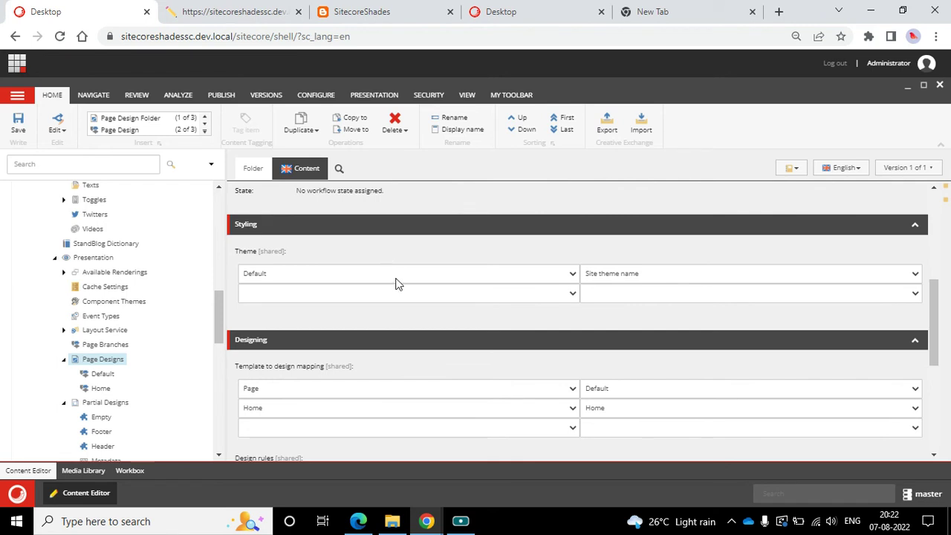
pyautogui.scroll(-6, 85, 365)
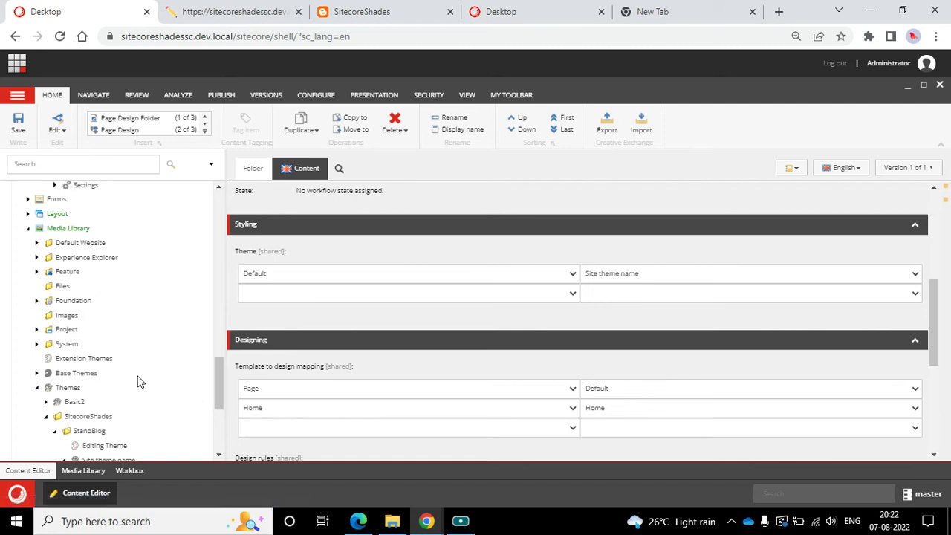
pyautogui.scroll(-2, 137, 381)
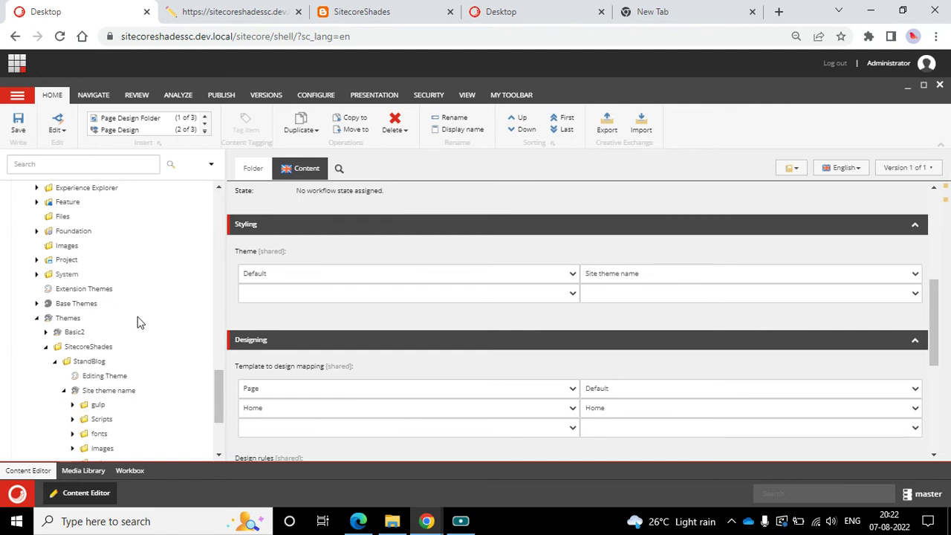
pyautogui.scroll(-2, 138, 322)
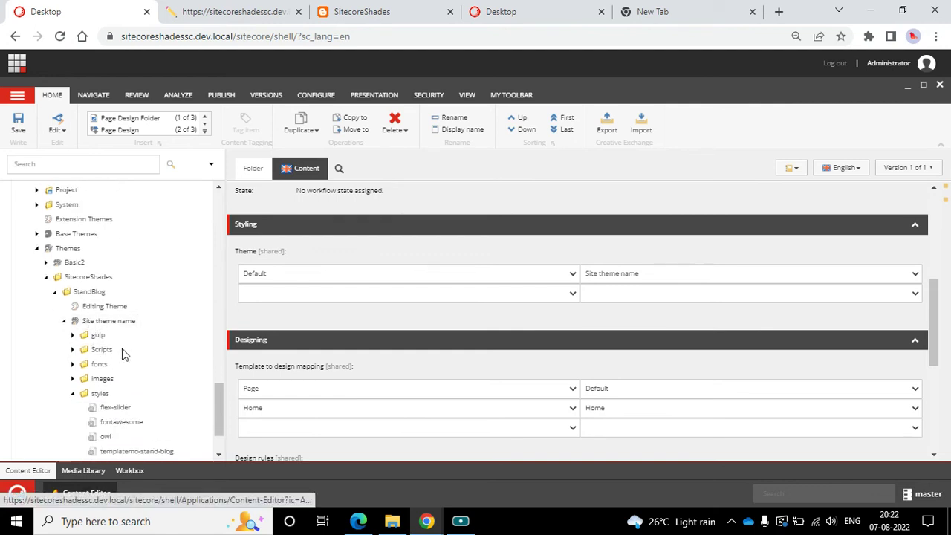
# Show the StandBlog Sample tab in Edge with the developer tools closed
pyautogui.click(358, 521)
pyautogui.click(99, 12)
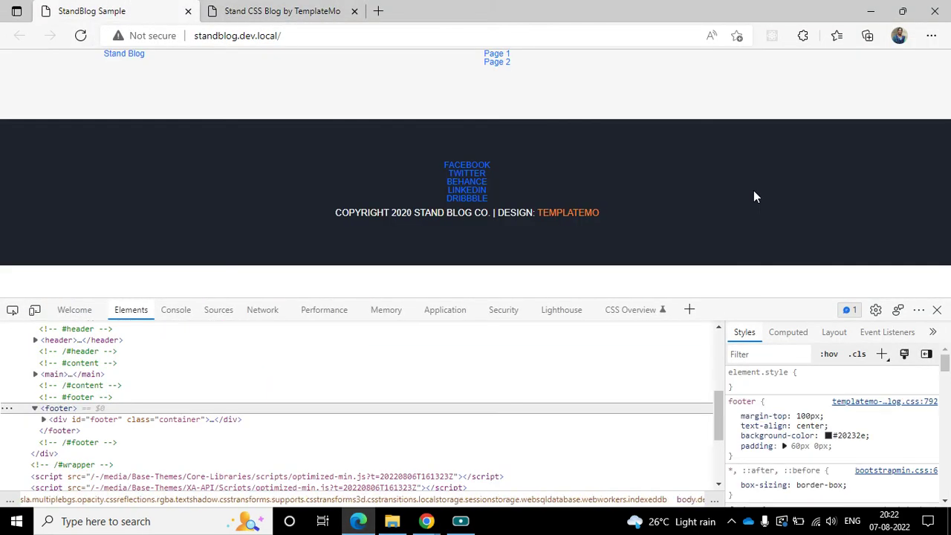
pyautogui.click(937, 310)
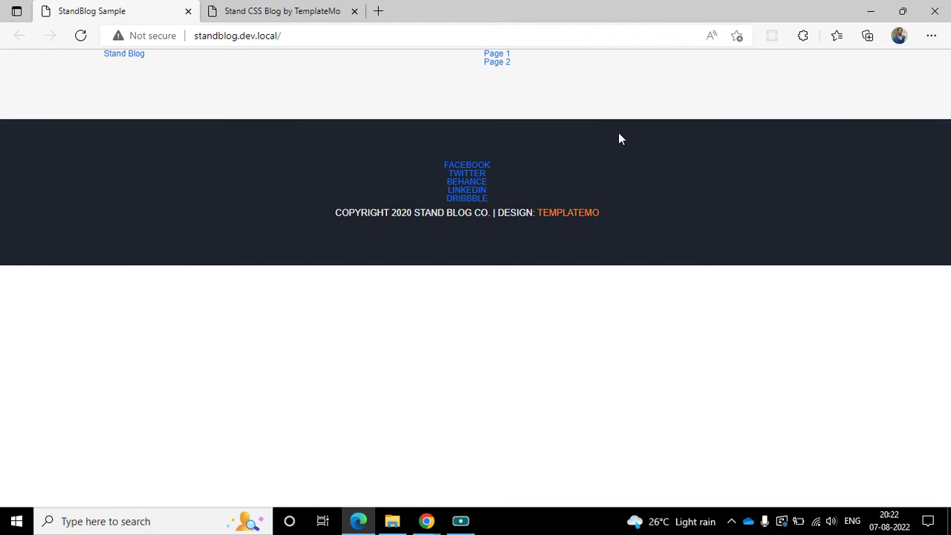